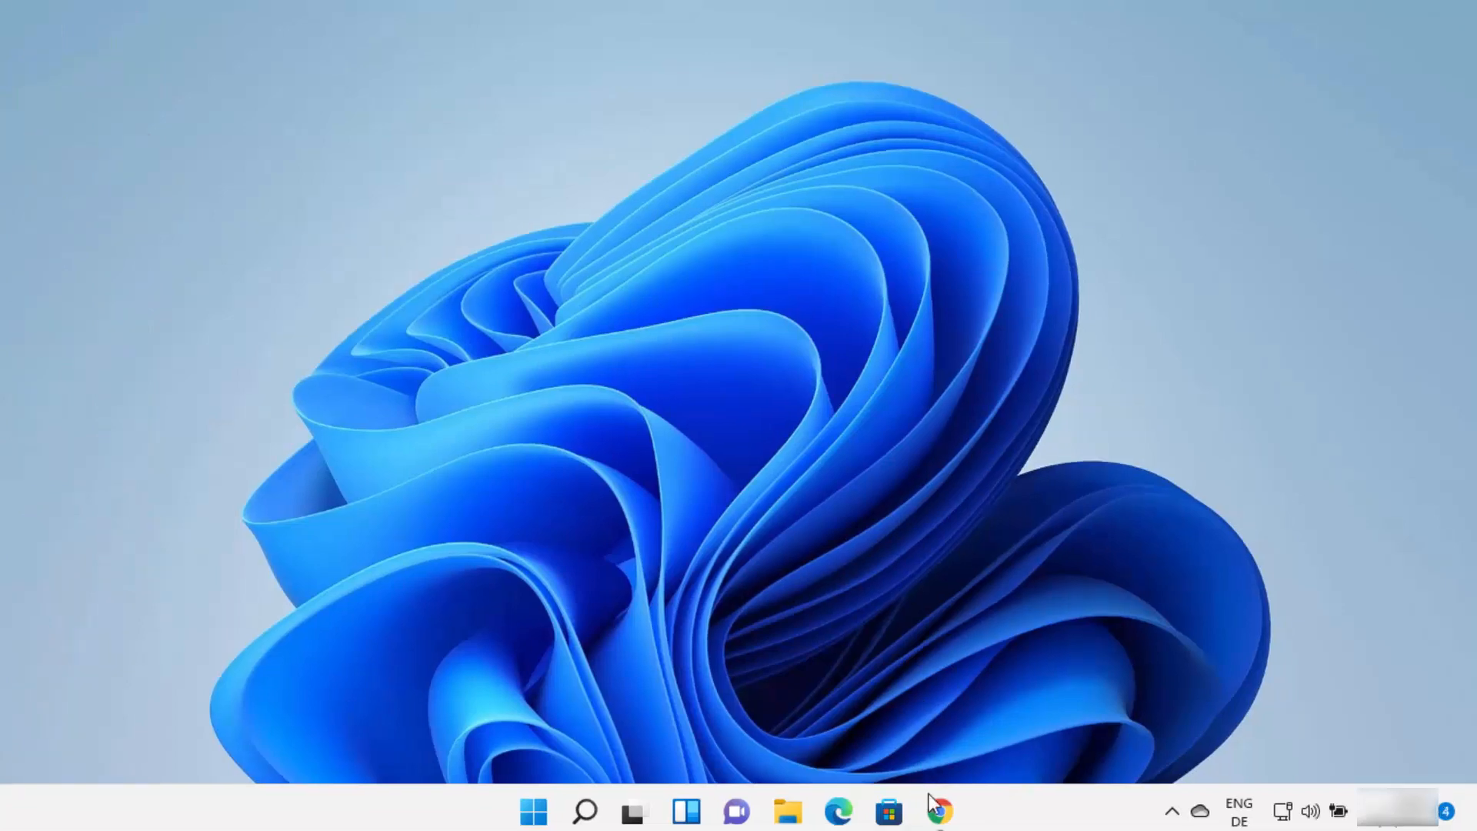
- Switch to Chrome and open Oracle's Java Downloads page from the search results for "java jdk download"
{"action": "left_click", "coordinate": [944, 815]}
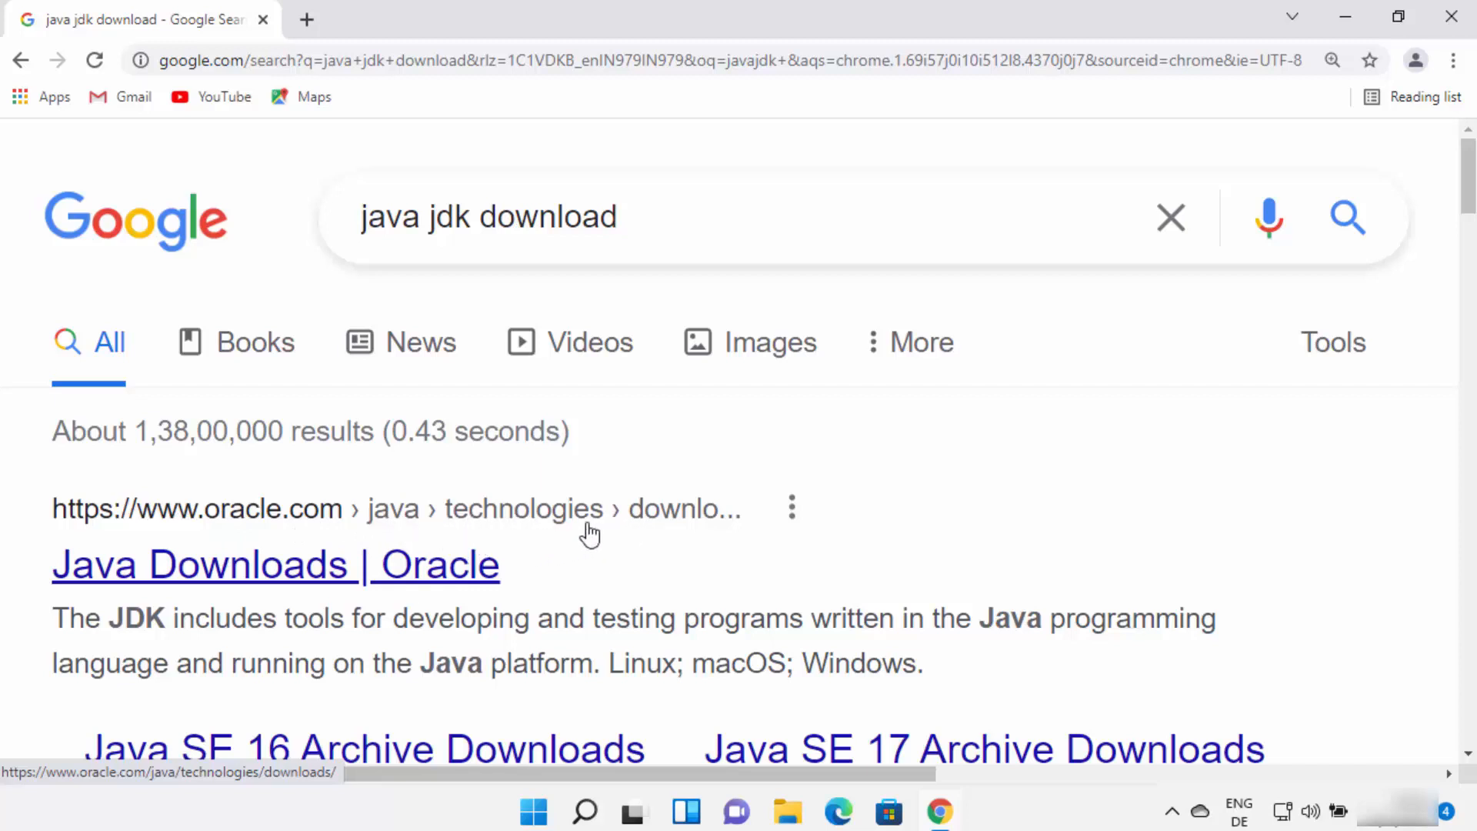
{"action": "left_click", "coordinate": [396, 567]}
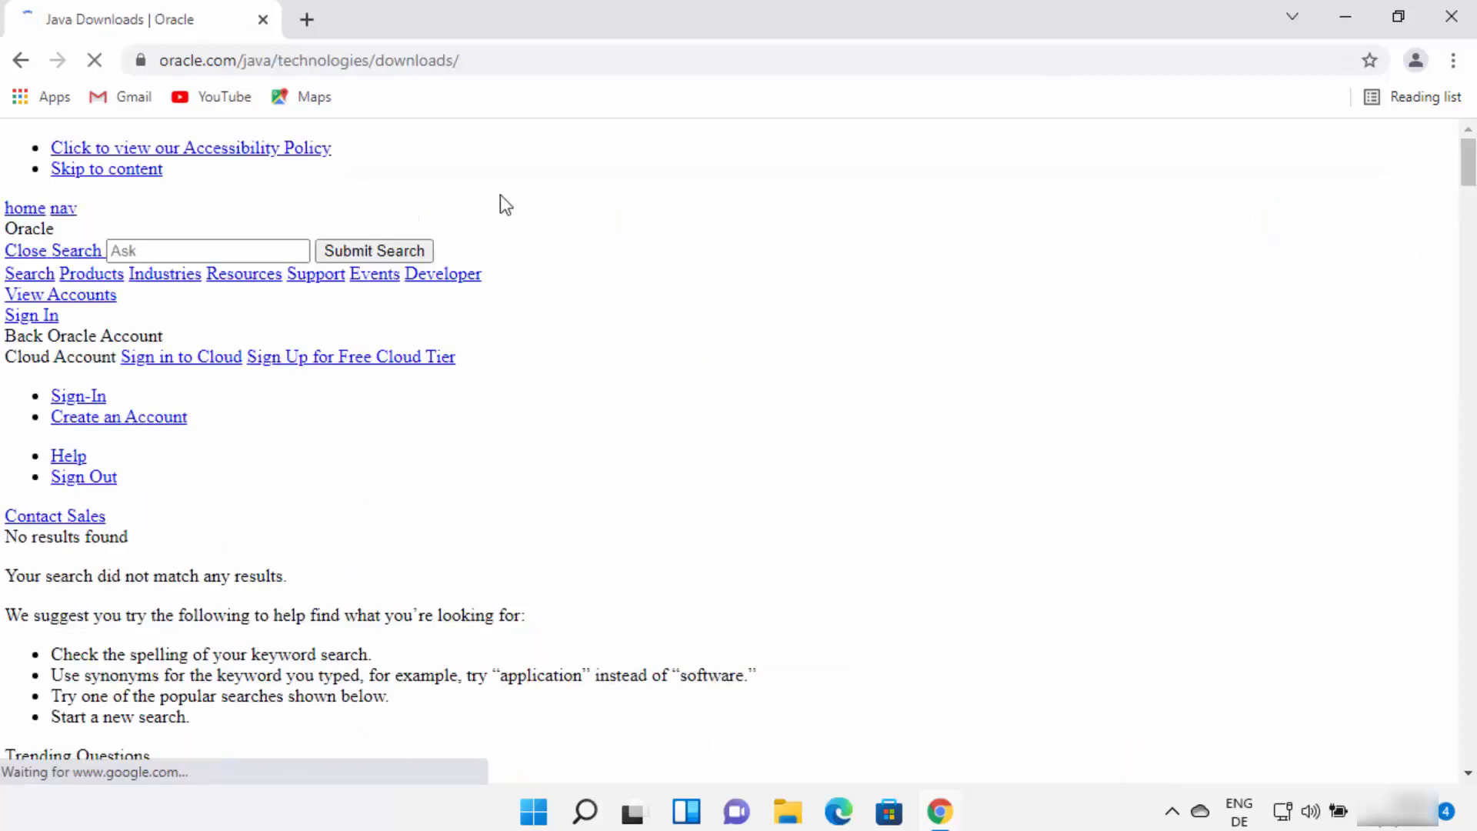
{"action": "left_click", "coordinate": [520, 59]}
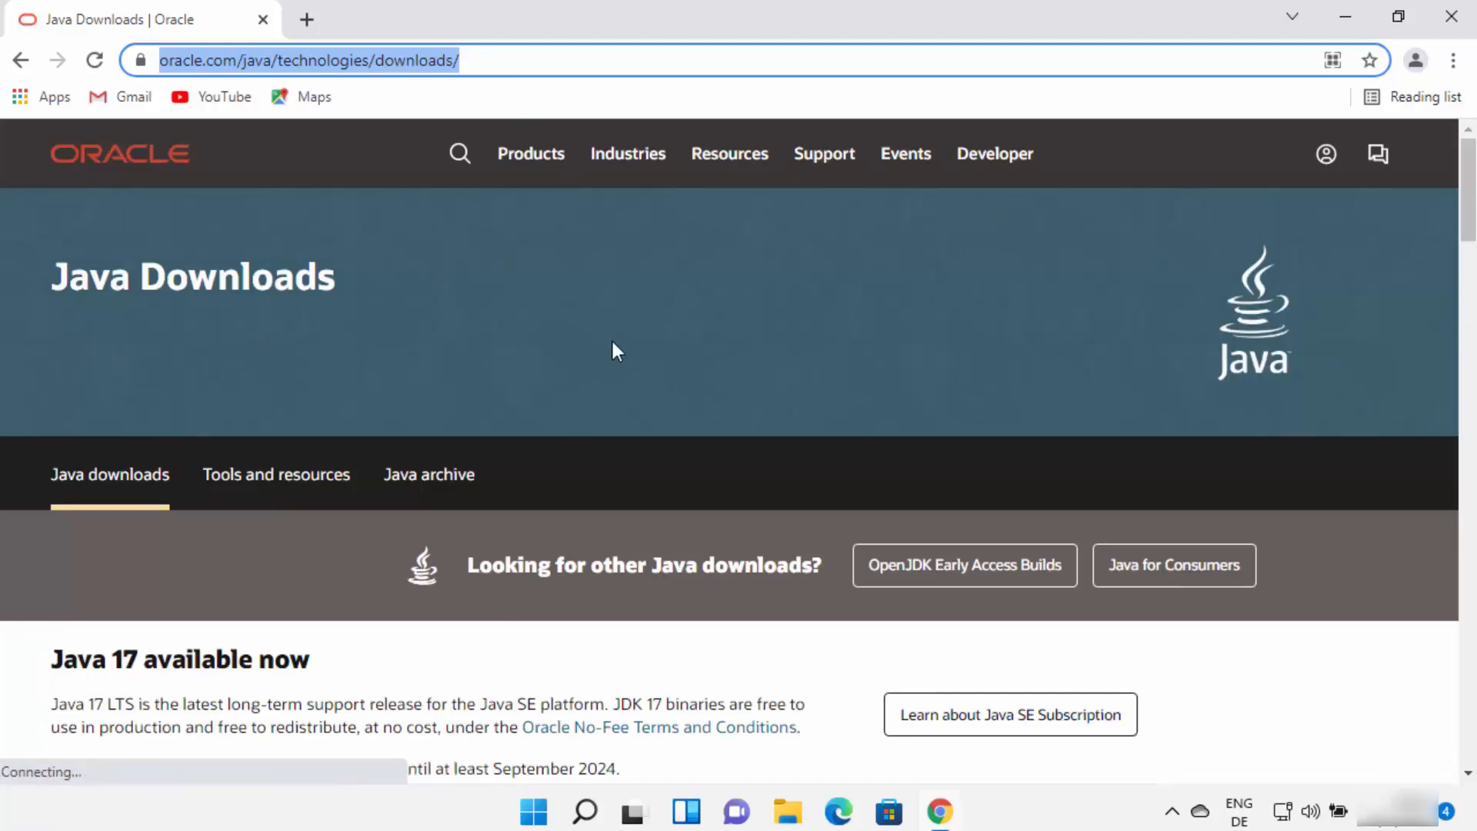
- Download the x64 Installer of Java SE Development Kit 17.0.1 for Windows
{"action": "scroll", "coordinate": [591, 298], "scroll_direction": "down", "scroll_amount": 3}
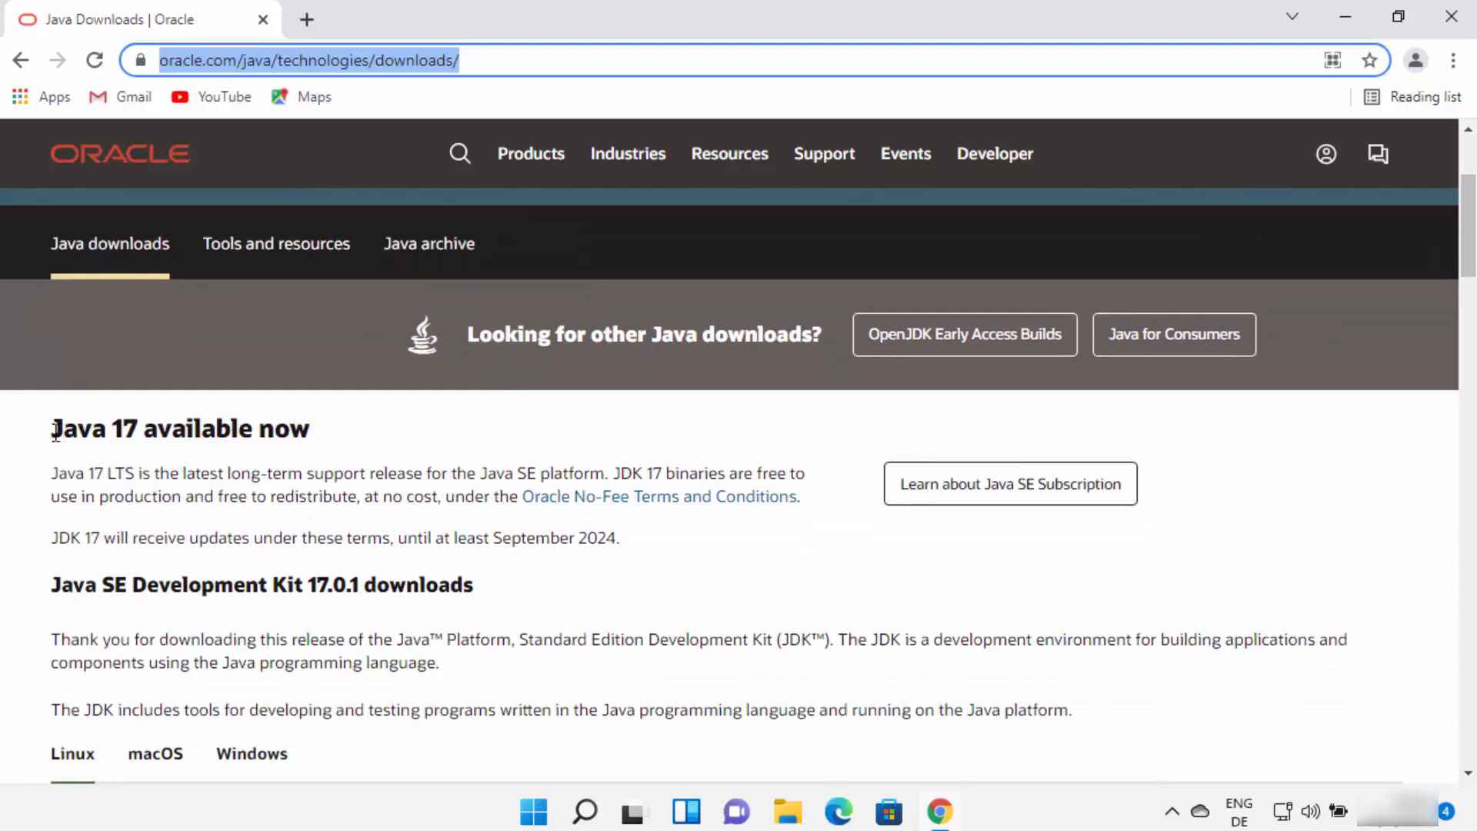
{"action": "left_click_drag", "start_coordinate": [51, 431], "coordinate": [522, 436]}
{"action": "scroll", "coordinate": [523, 440], "scroll_direction": "down", "scroll_amount": 3}
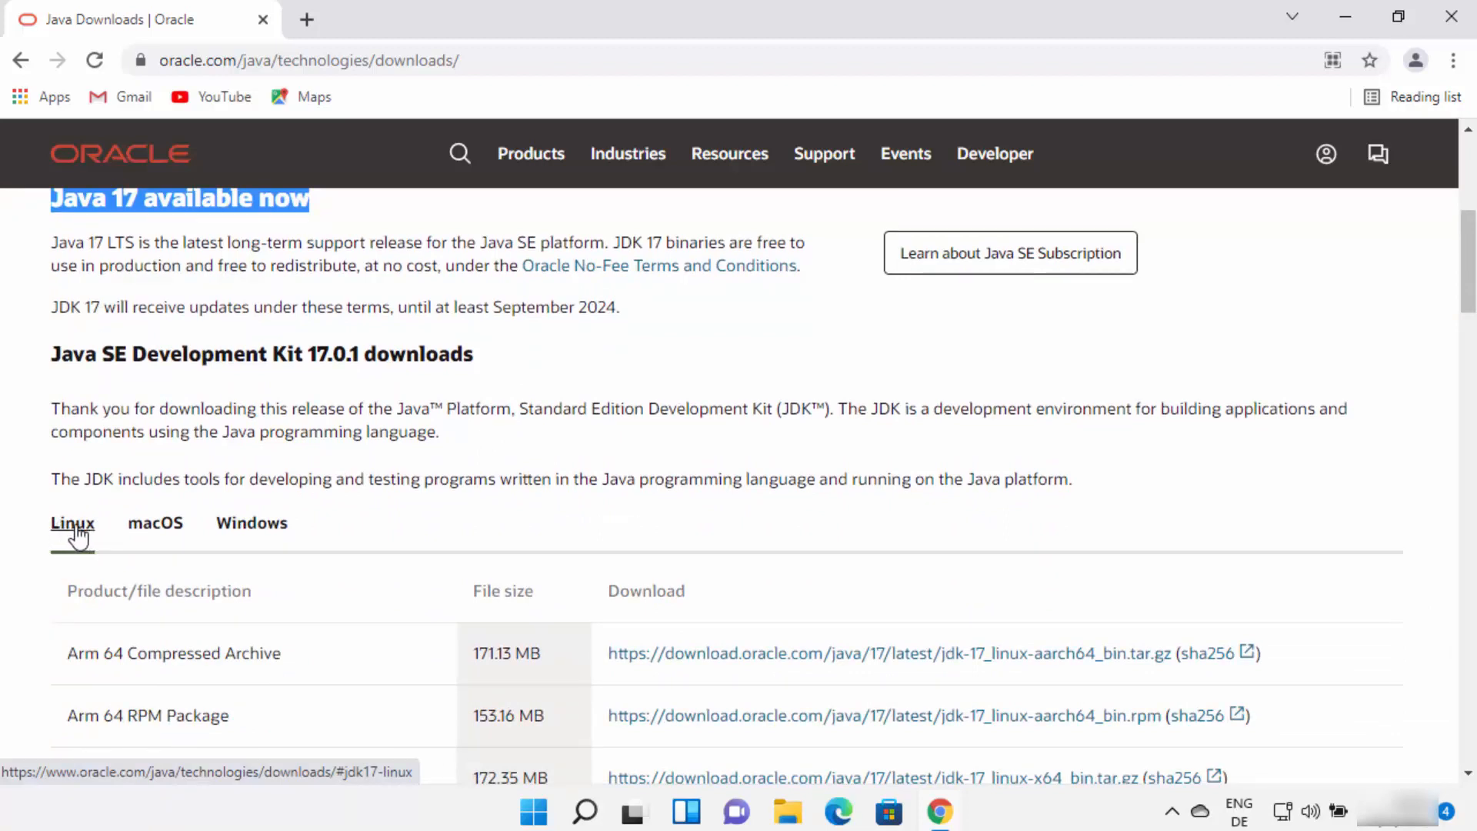
{"action": "left_click", "coordinate": [151, 531]}
{"action": "left_click", "coordinate": [230, 530]}
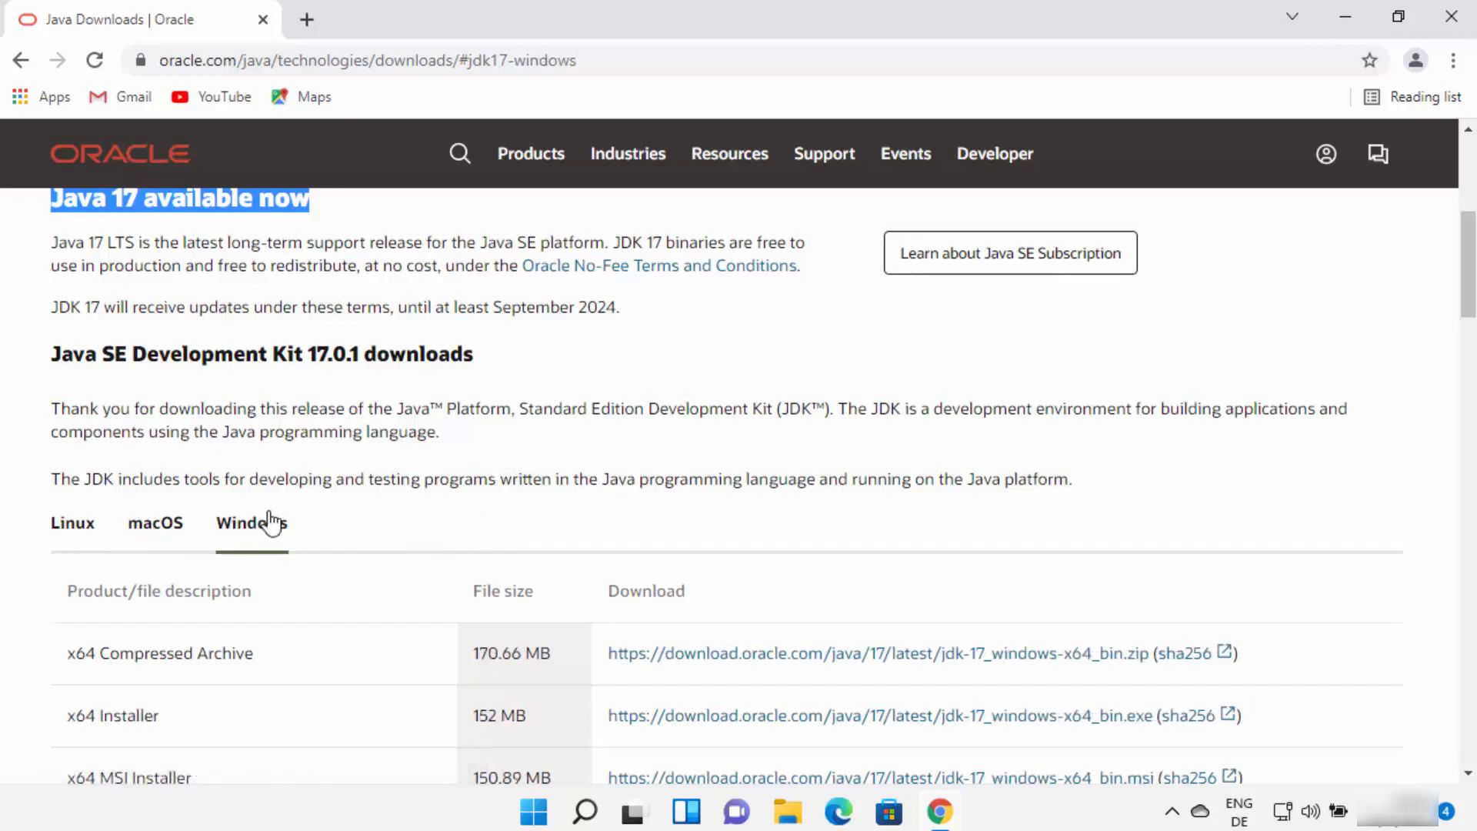
{"action": "scroll", "coordinate": [487, 481], "scroll_direction": "down", "scroll_amount": 2}
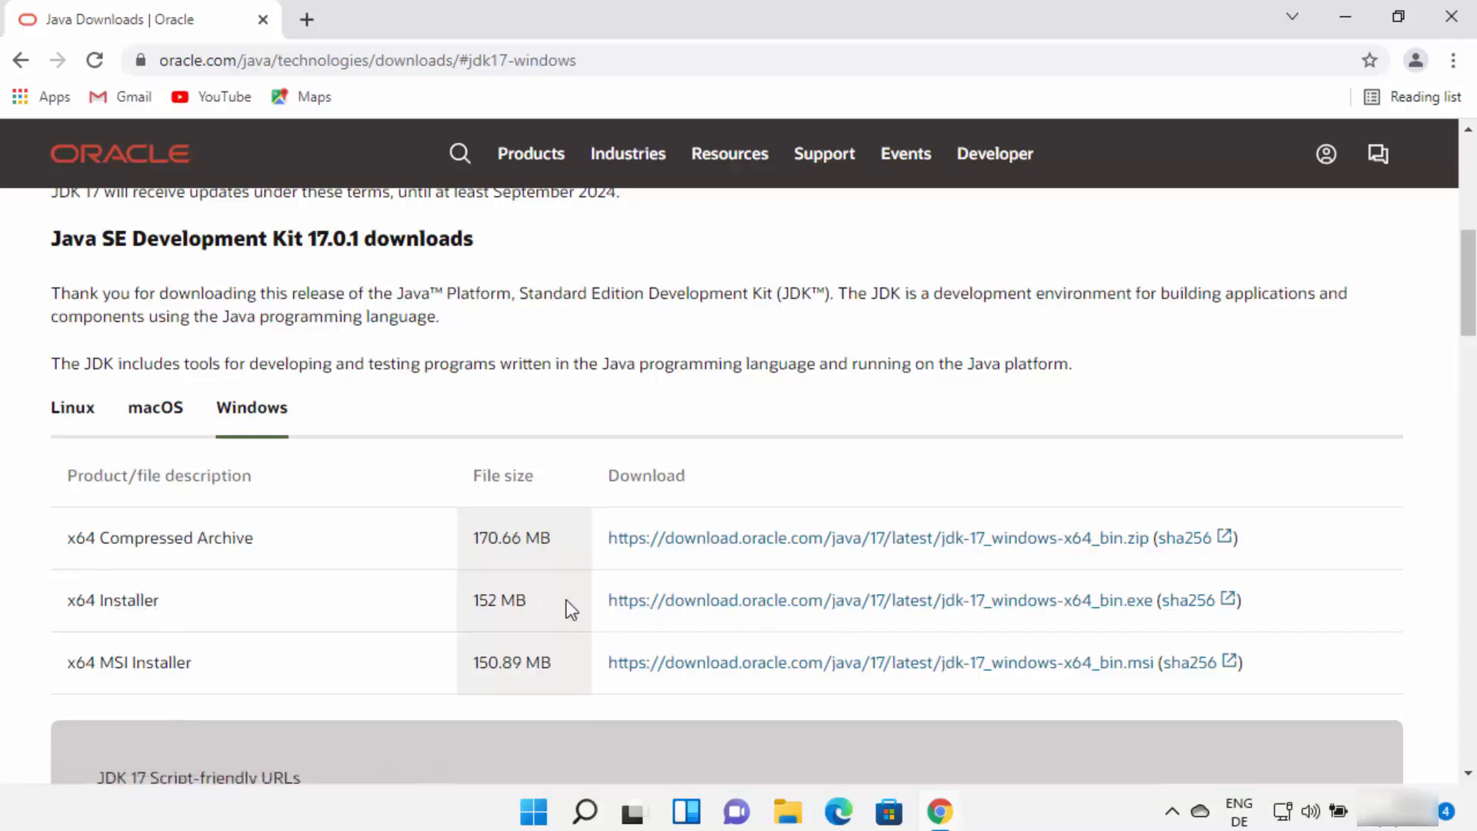
{"action": "left_click", "coordinate": [726, 603]}
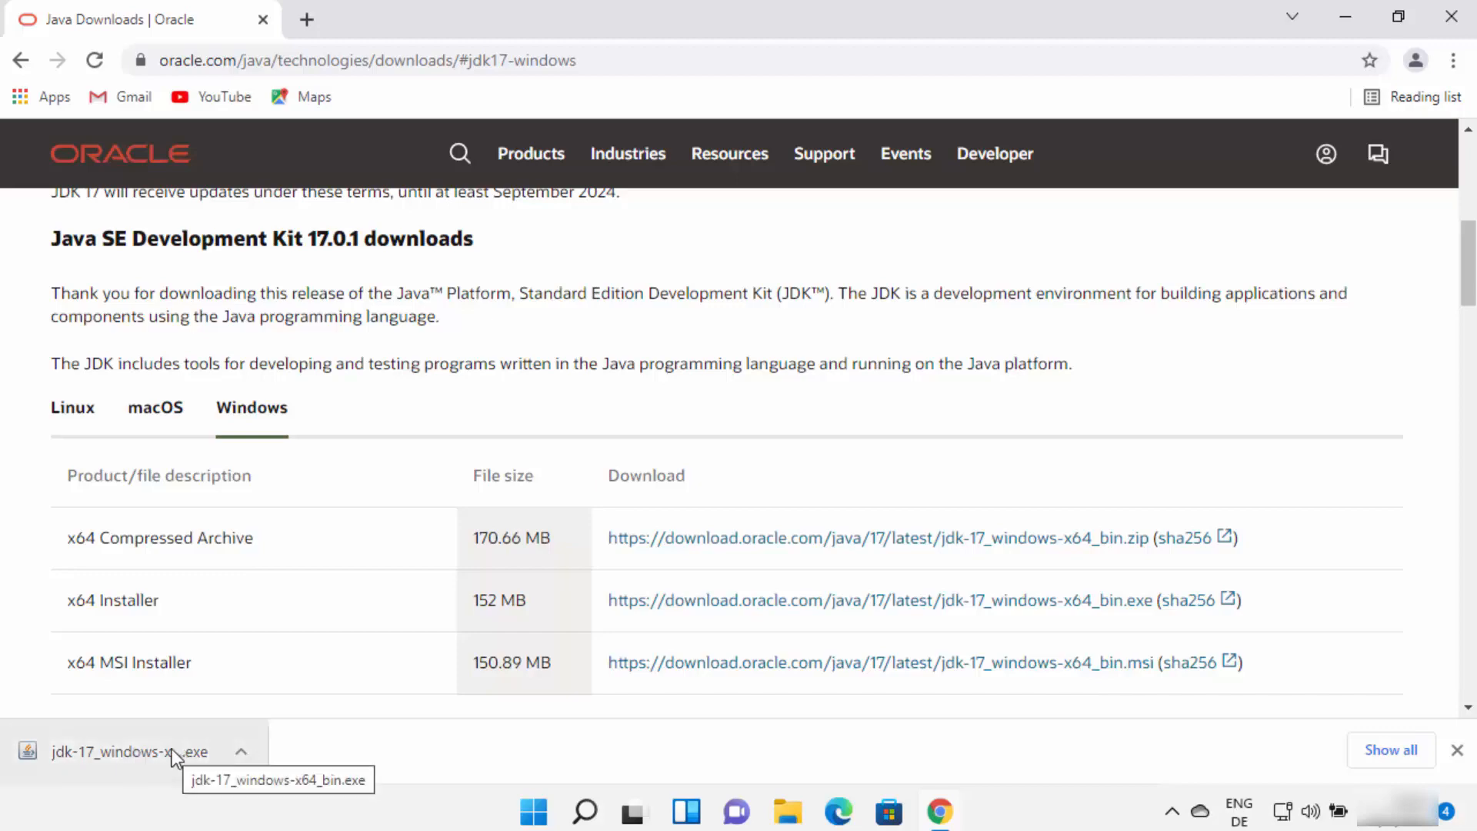
- Run the downloaded jdk-17_windows-x64_bin.exe, minimize the browser and allow the installer to make changes to the device
{"action": "left_click", "coordinate": [172, 749]}
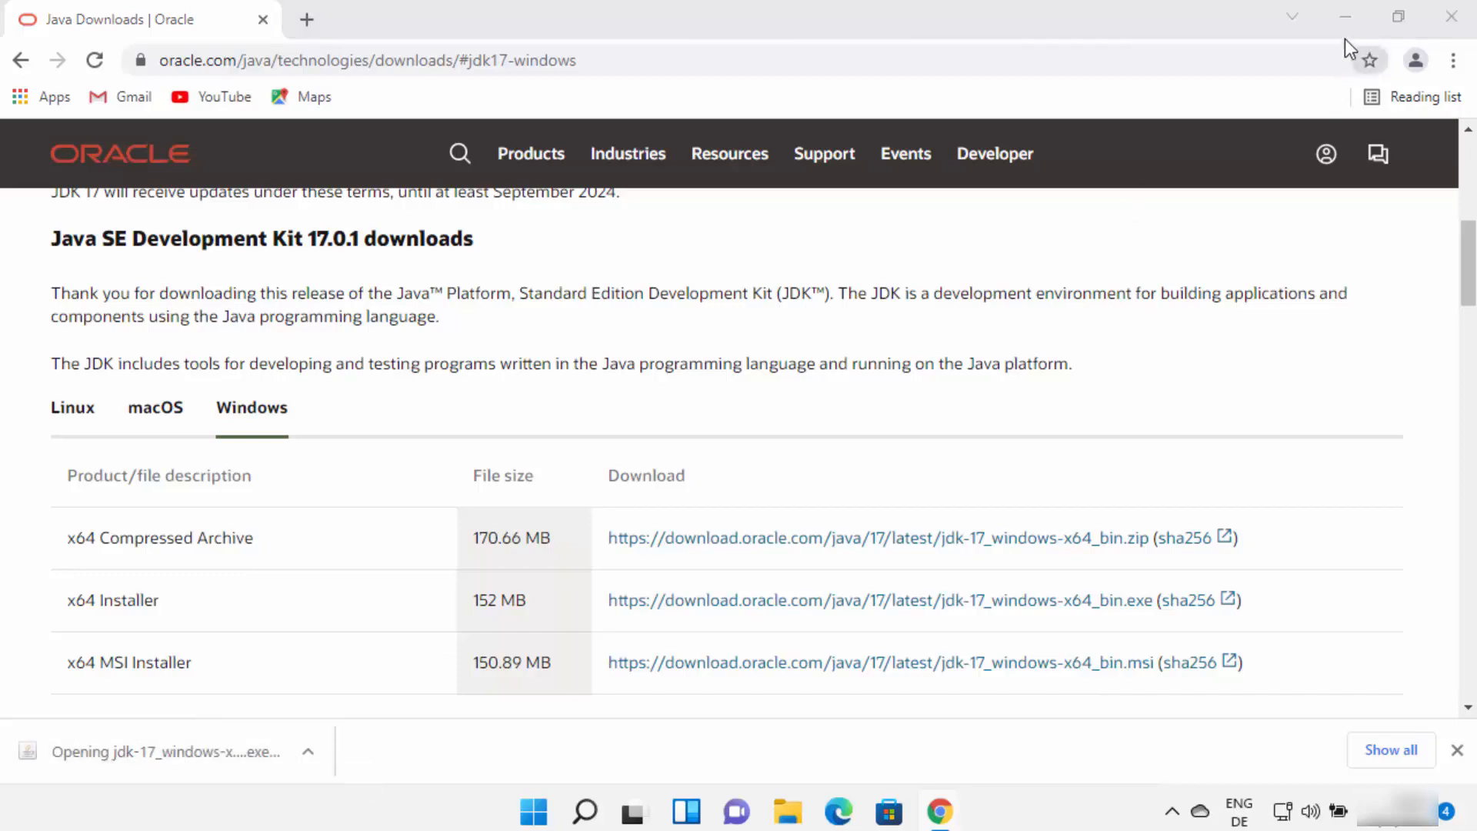
{"action": "left_click", "coordinate": [1345, 17]}
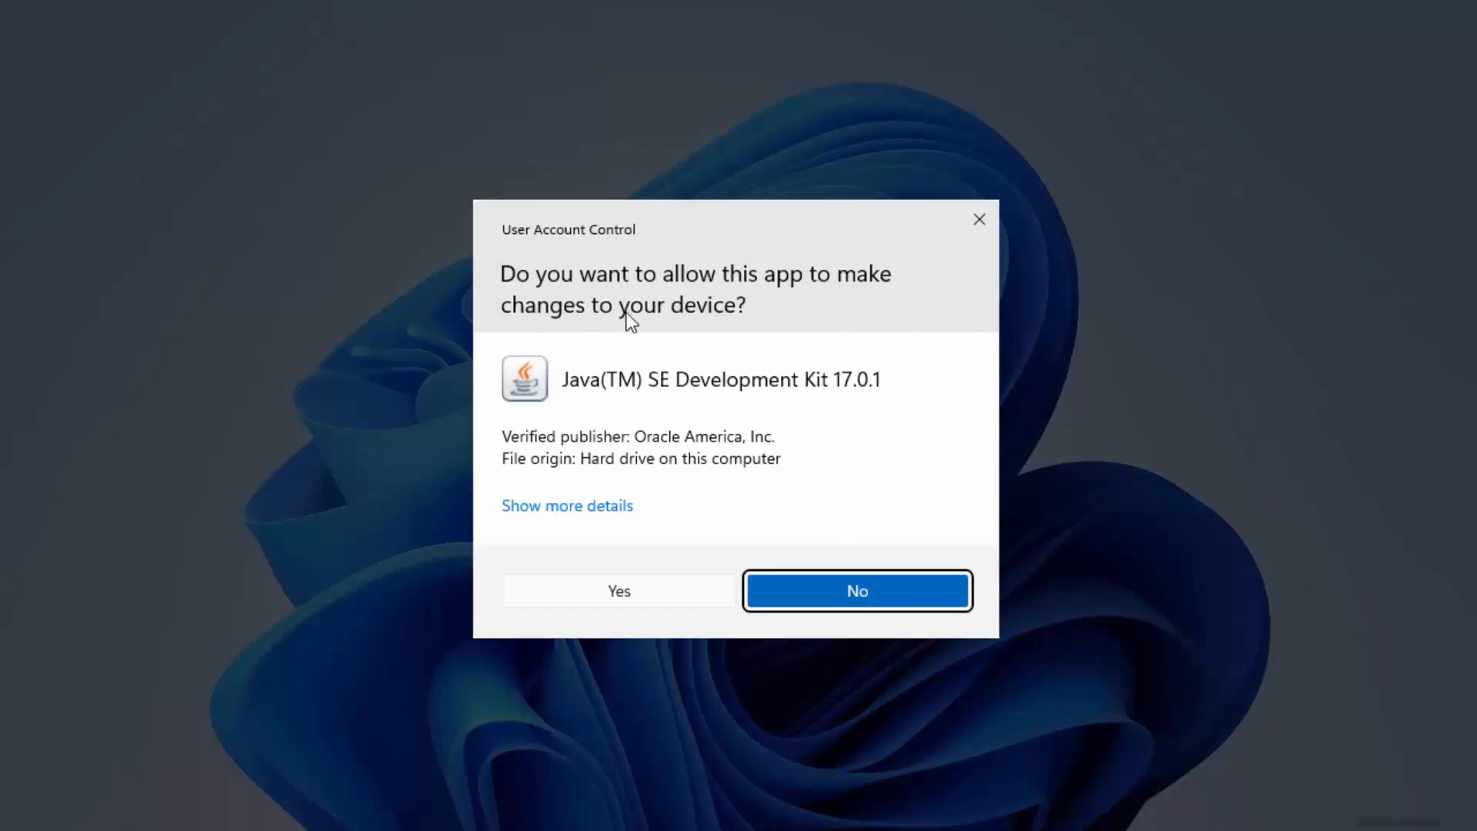
{"action": "left_click", "coordinate": [603, 594]}
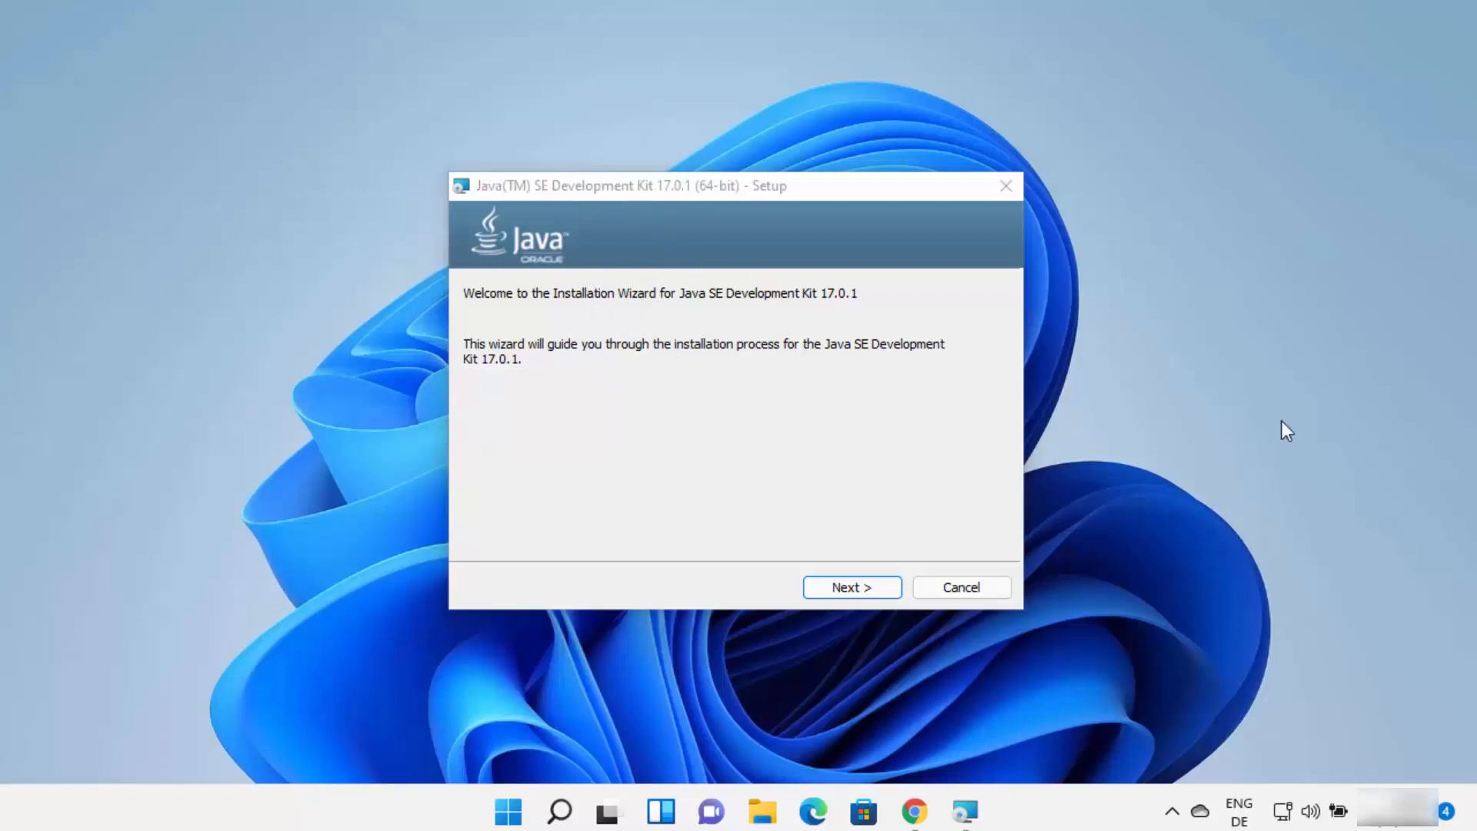
- Install Java SE Development Kit 17.0.1 in the default folder C:\Program Files\Java\jdk-17.0.1\ and close the setup wizard
{"action": "left_click", "coordinate": [931, 436]}
{"action": "left_click", "coordinate": [874, 587]}
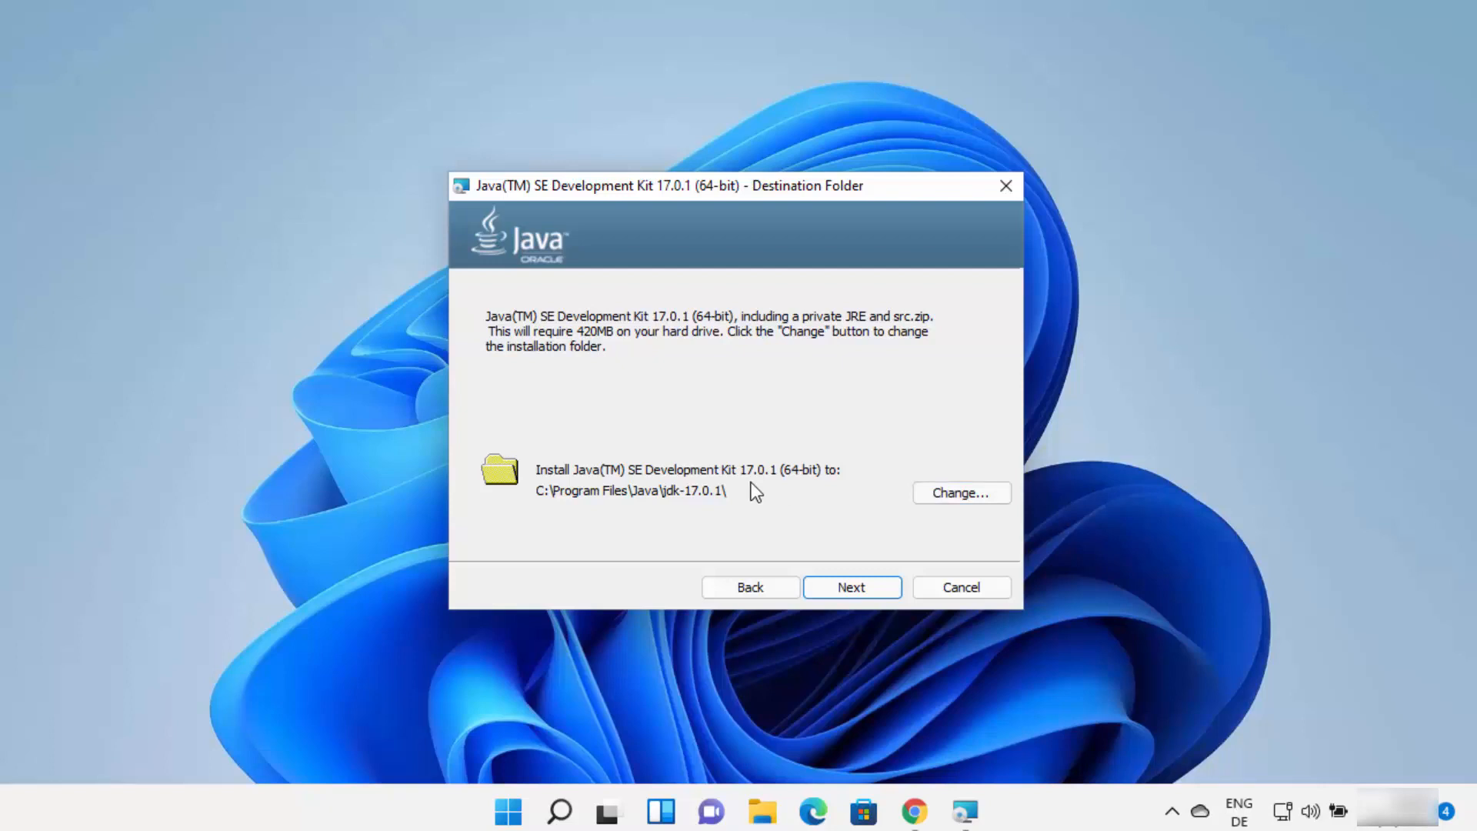
{"action": "left_click", "coordinate": [833, 589]}
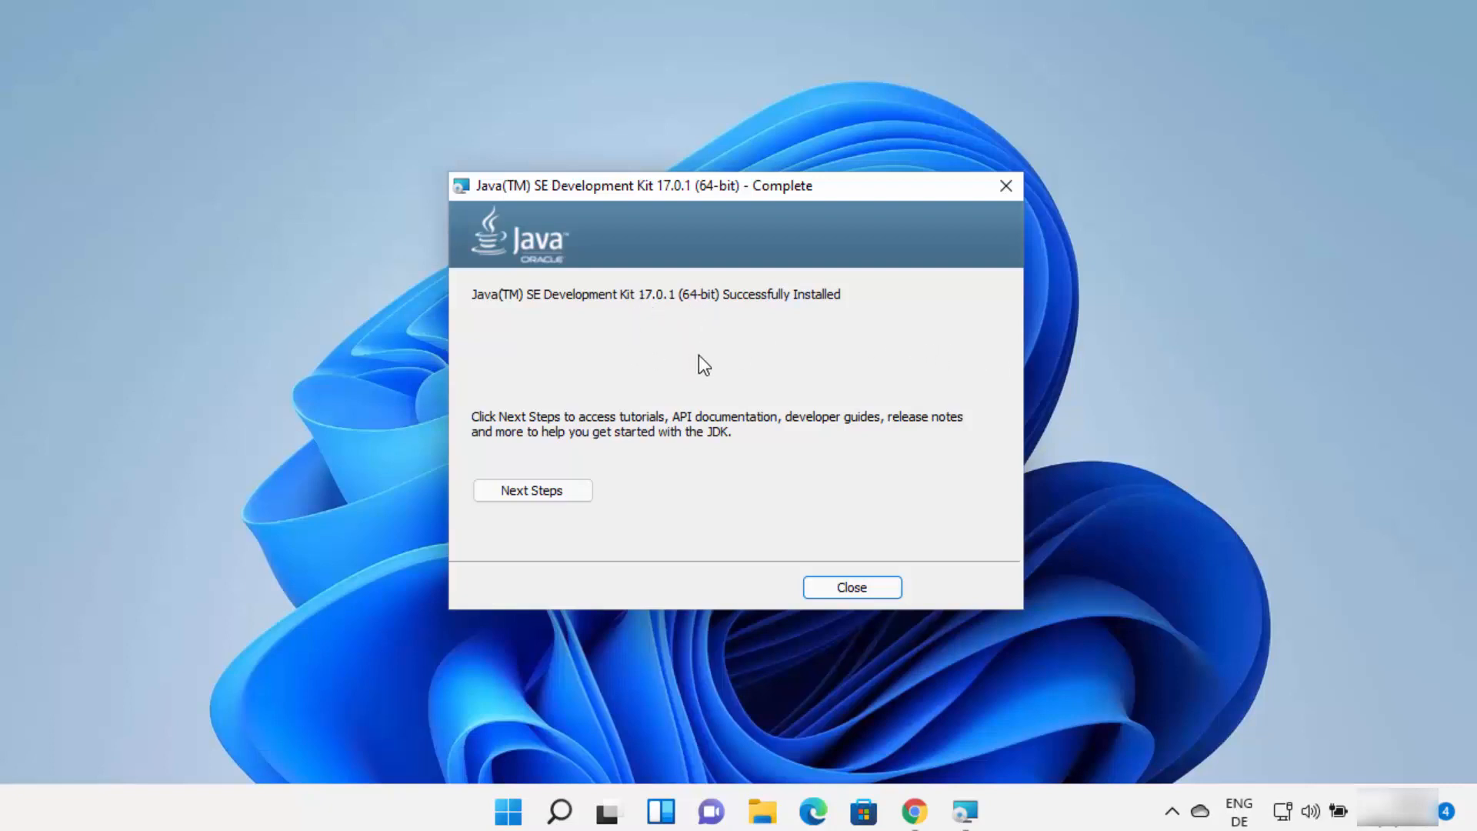
{"action": "left_click", "coordinate": [822, 587]}
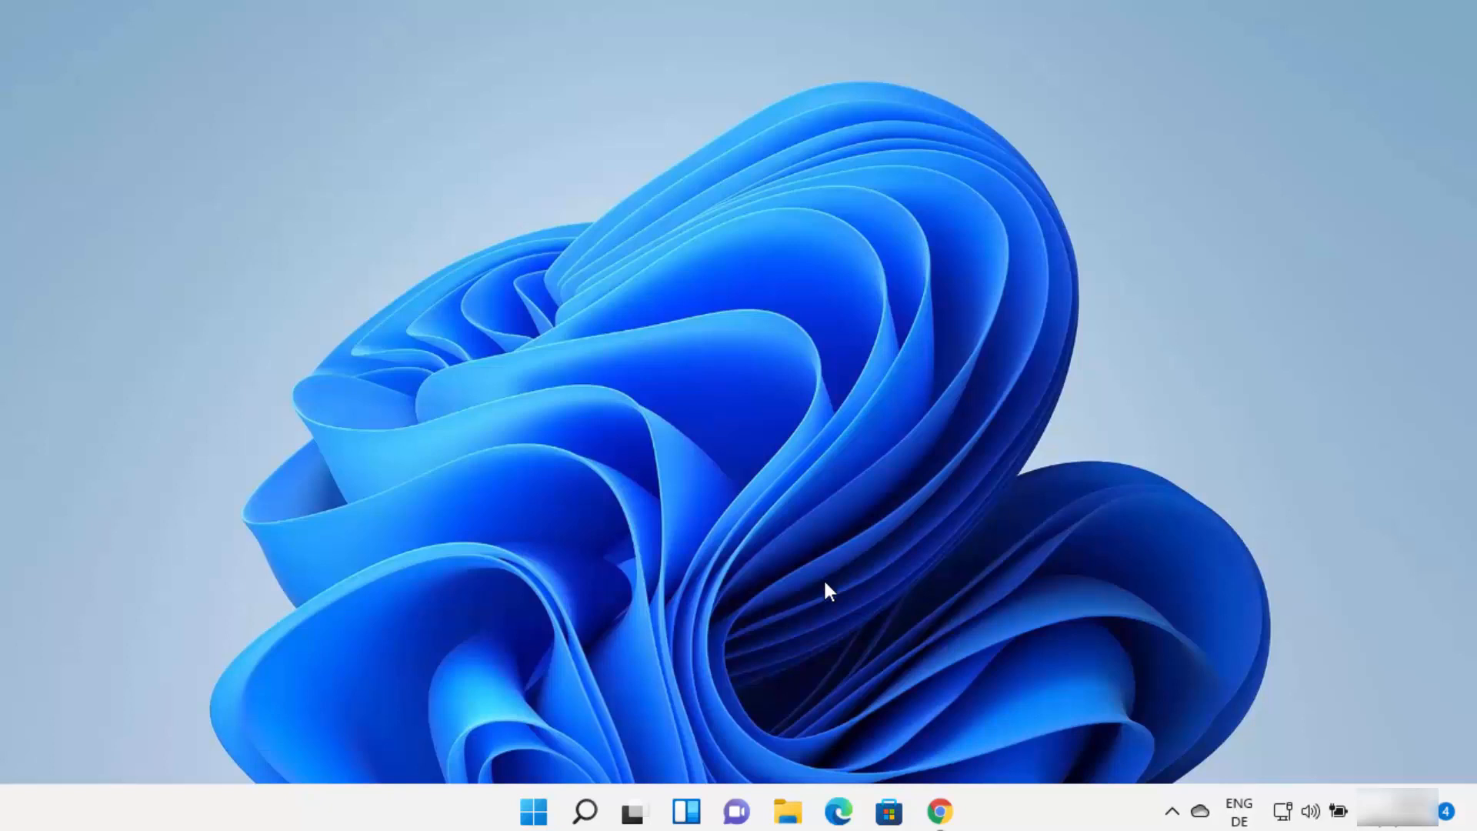
- Check the installed files in C:\Program Files\Java\jdk-17.0.1 with File Explorer, then minimize its window
{"action": "left_click", "coordinate": [789, 810]}
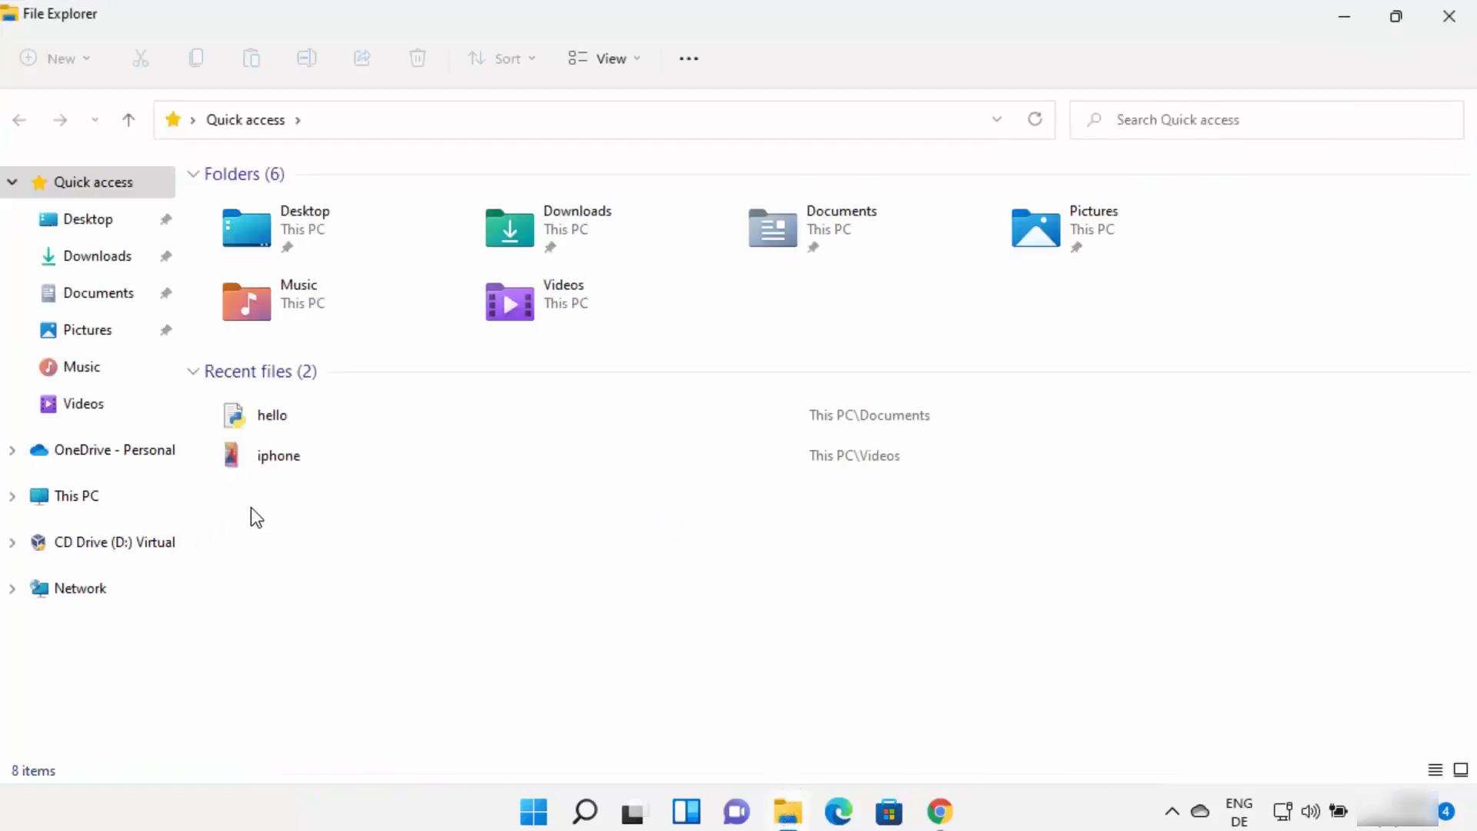
{"action": "left_click", "coordinate": [108, 500]}
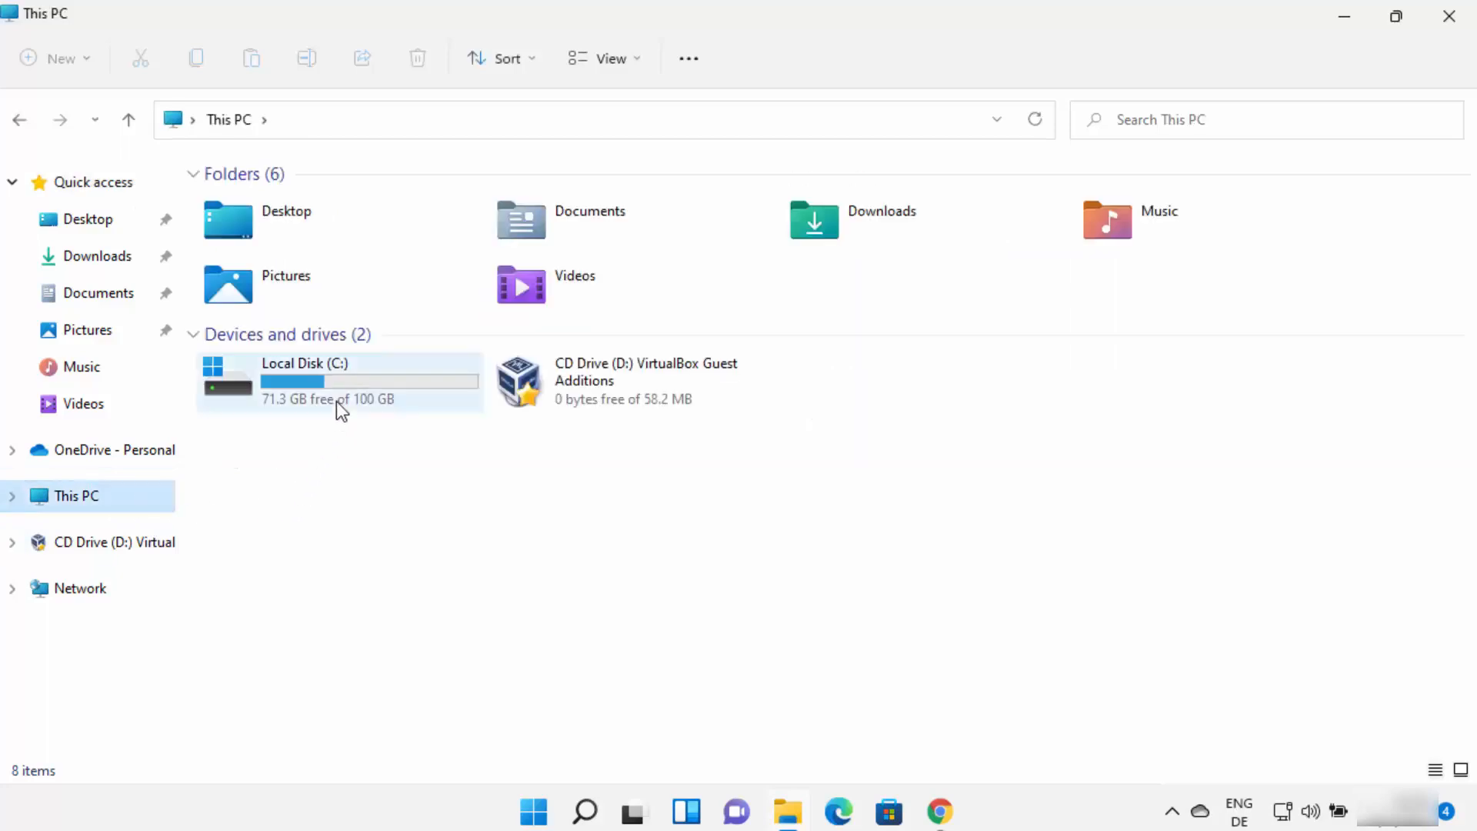
{"action": "left_click", "coordinate": [339, 403]}
{"action": "double_click", "coordinate": [343, 412]}
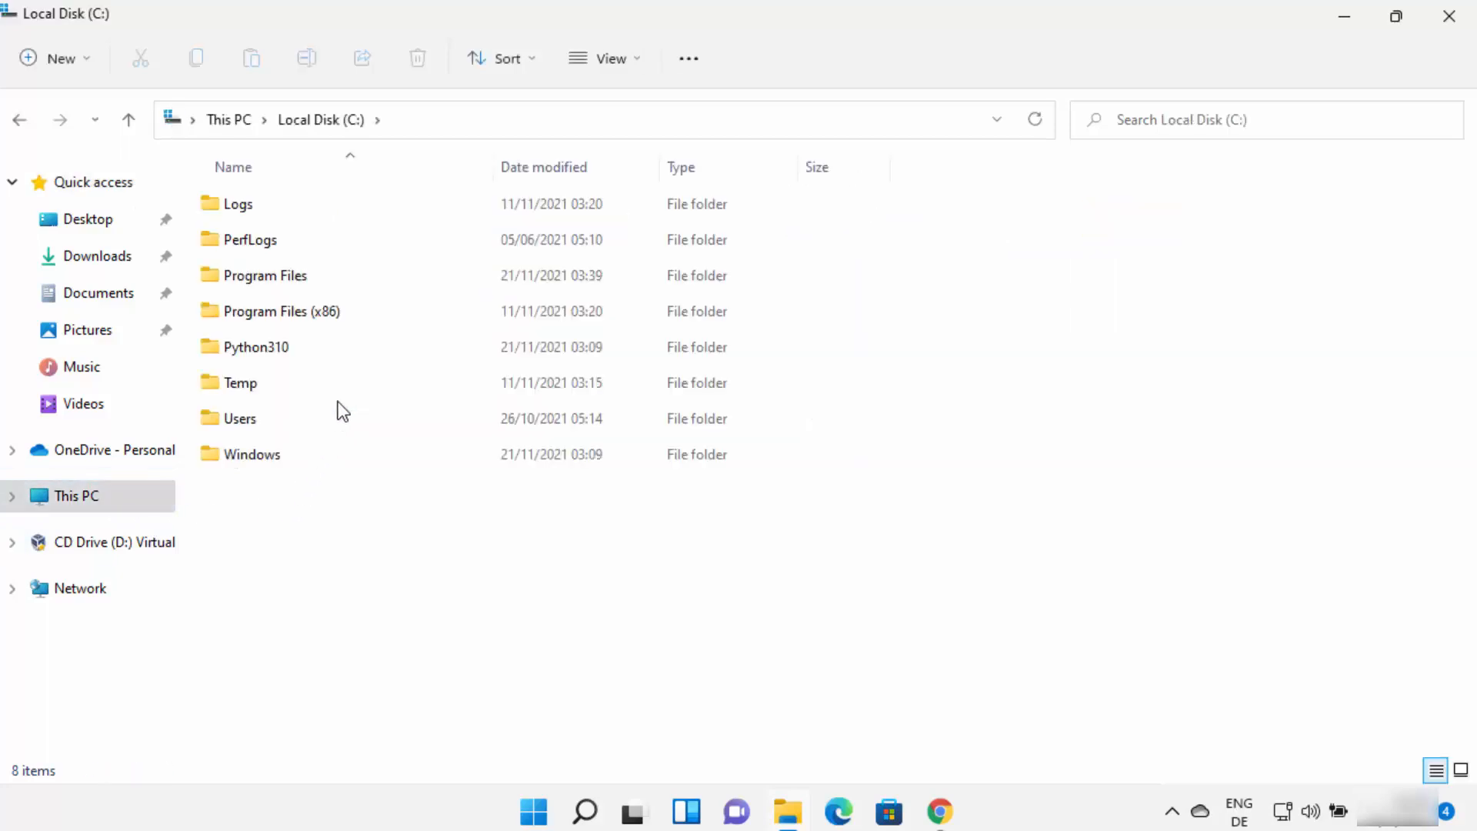
{"action": "left_click", "coordinate": [283, 285]}
{"action": "double_click", "coordinate": [283, 285]}
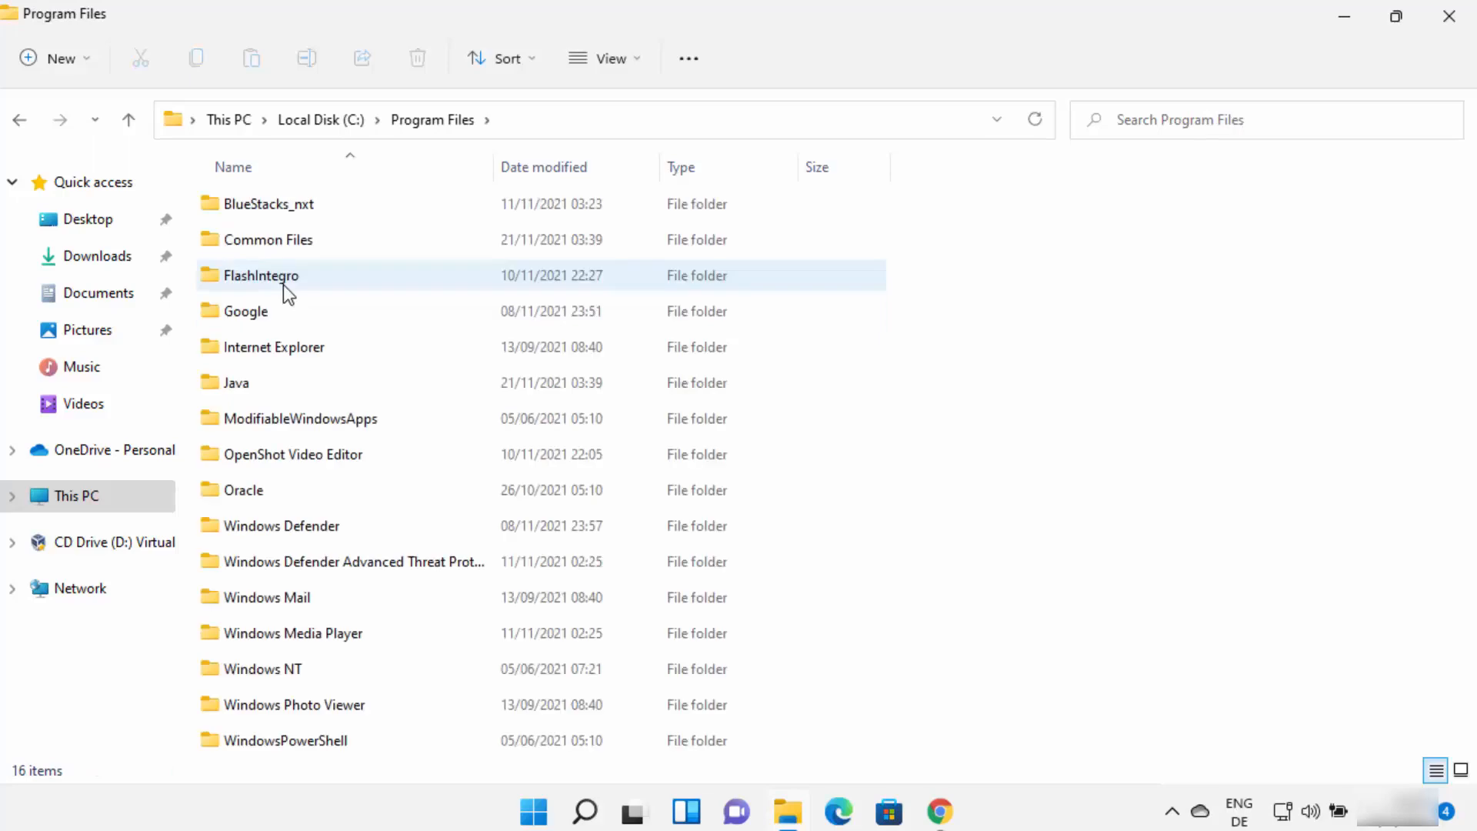
{"action": "double_click", "coordinate": [255, 390]}
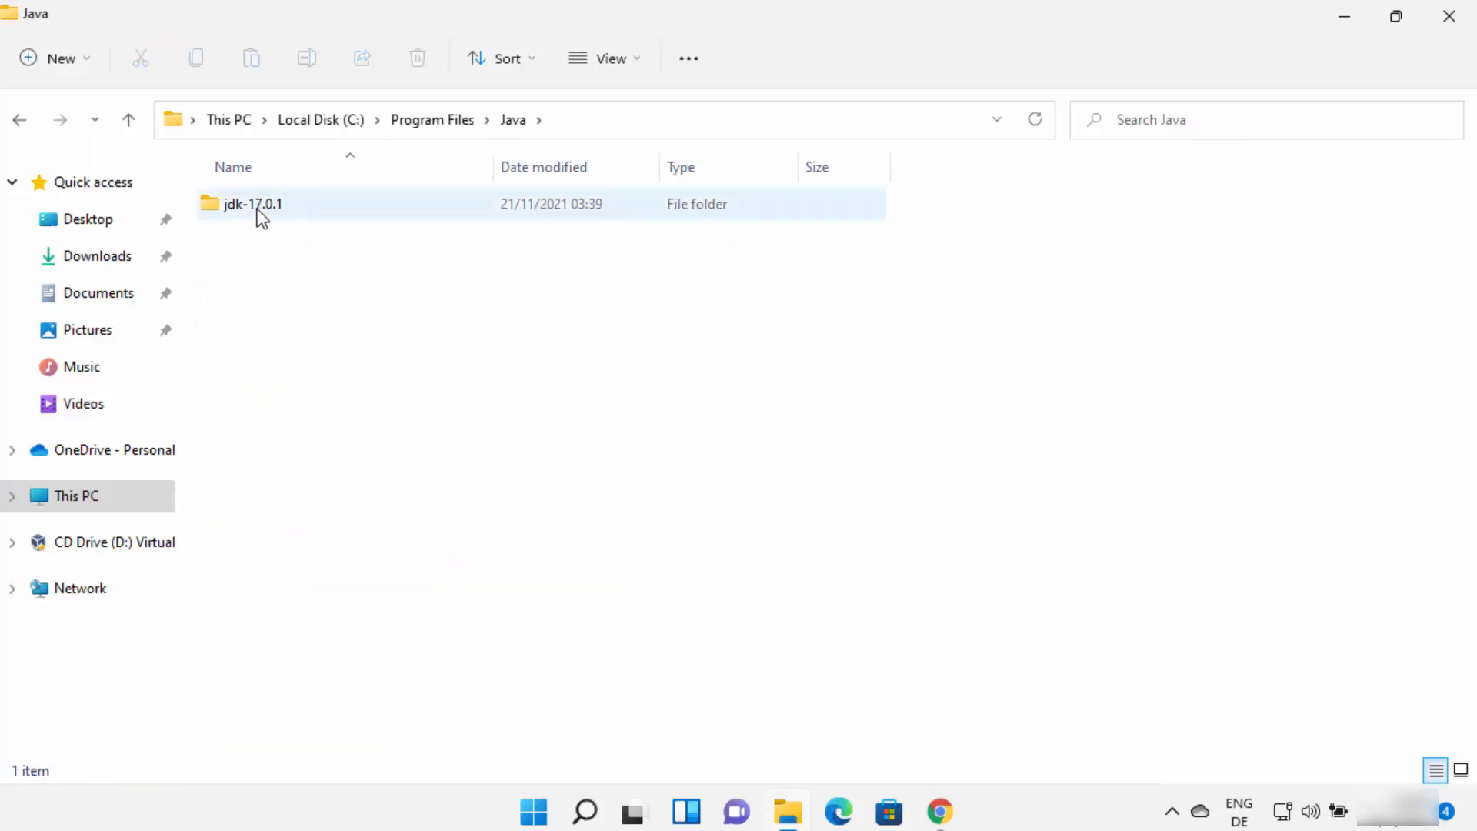
{"action": "mouse_move", "coordinate": [262, 218]}
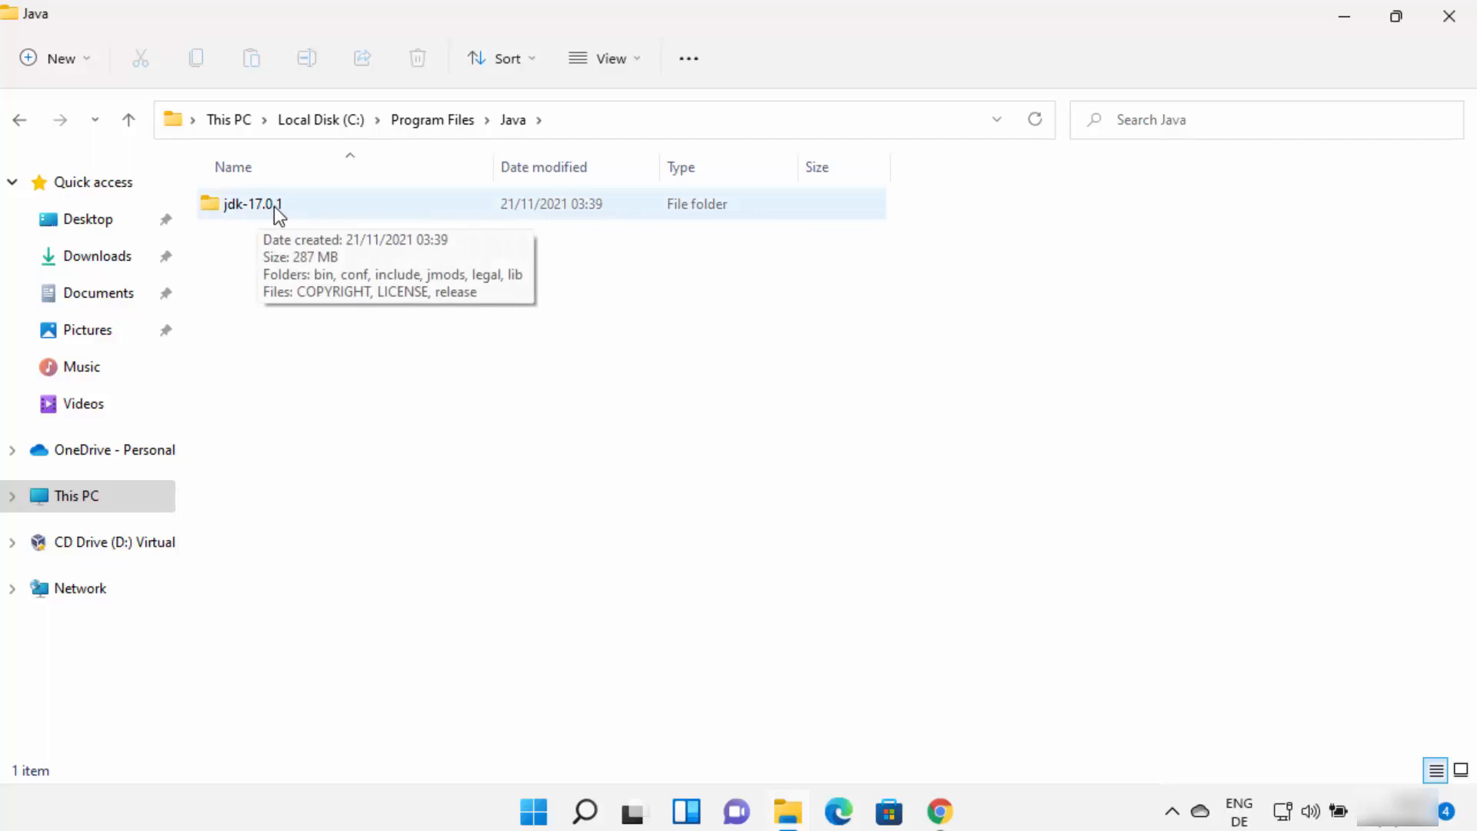
{"action": "left_click", "coordinate": [262, 217]}
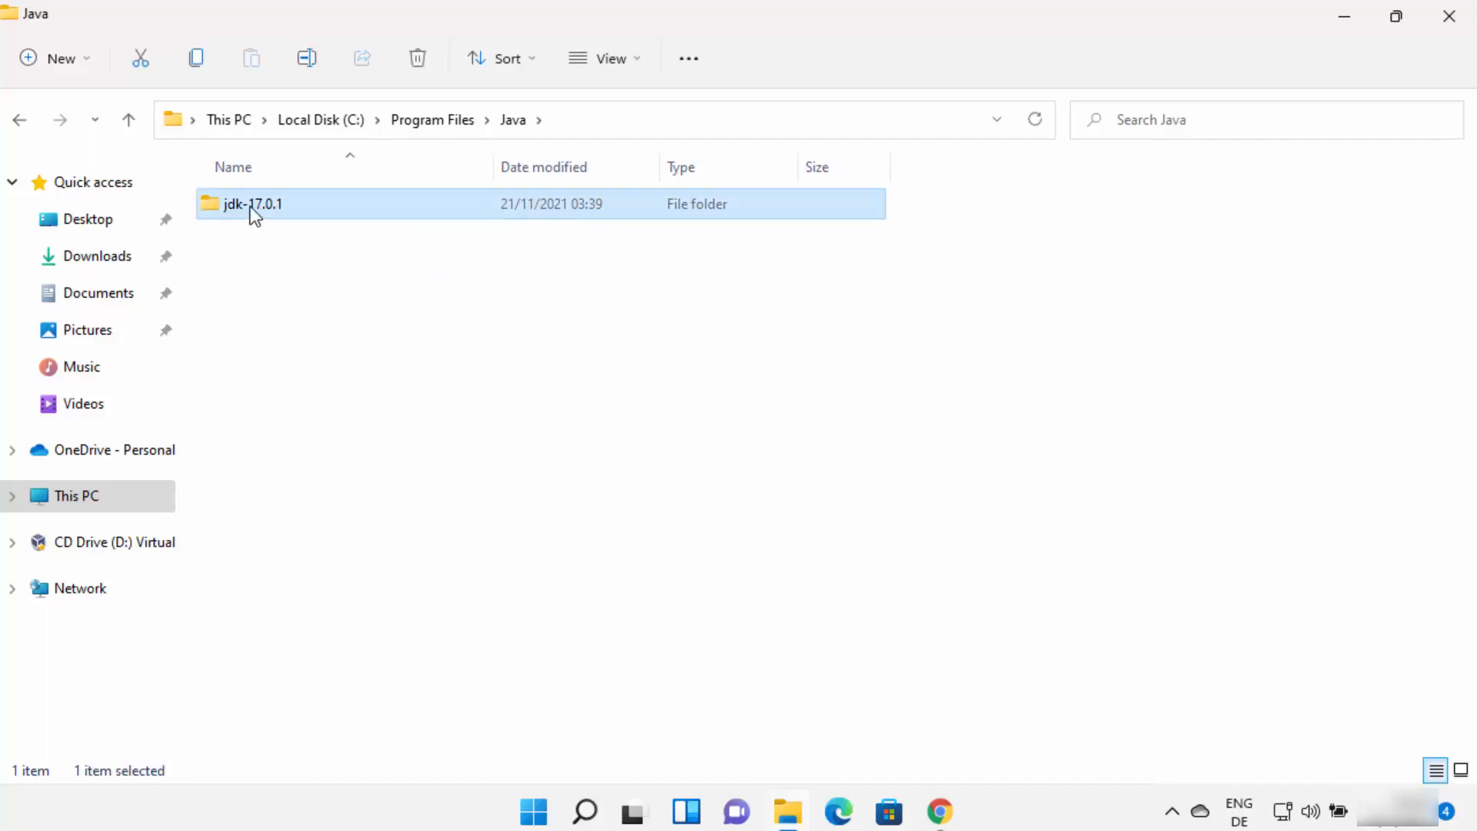
{"action": "double_click", "coordinate": [276, 205]}
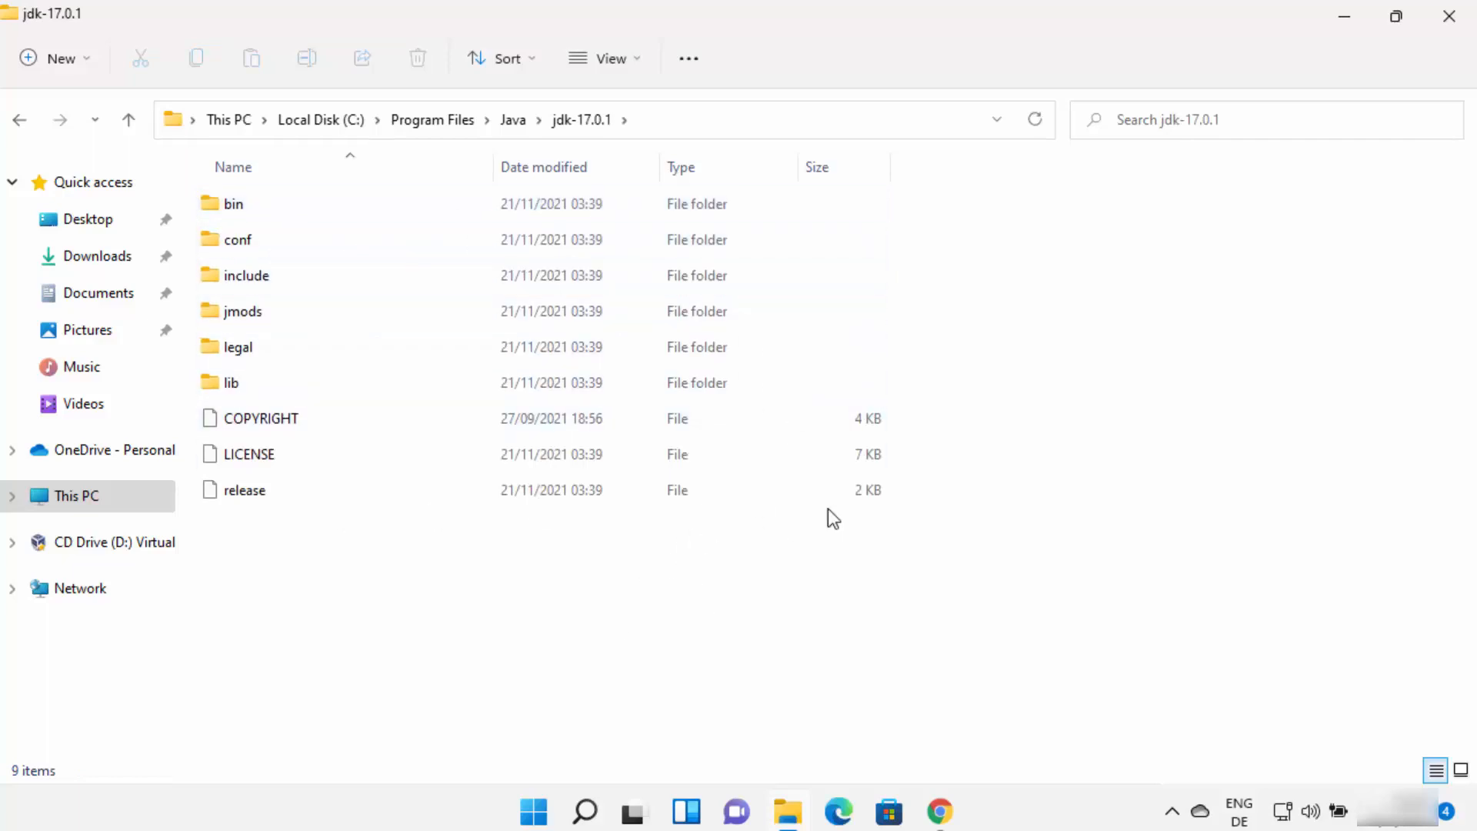
{"action": "left_click", "coordinate": [1345, 16]}
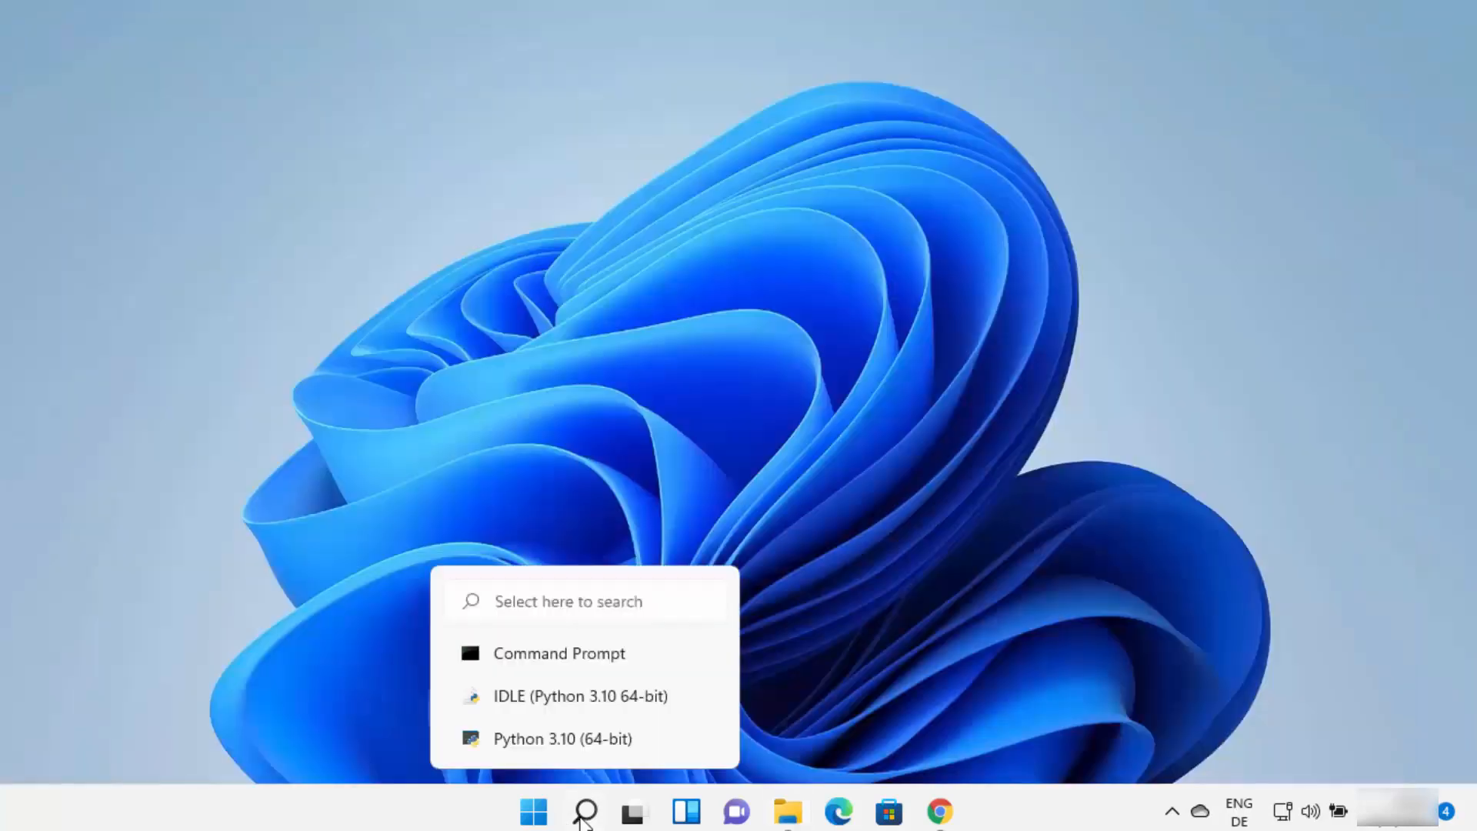
- Search Windows for "edit env" and open the environment variables settings for the current account
{"action": "left_click", "coordinate": [585, 814]}
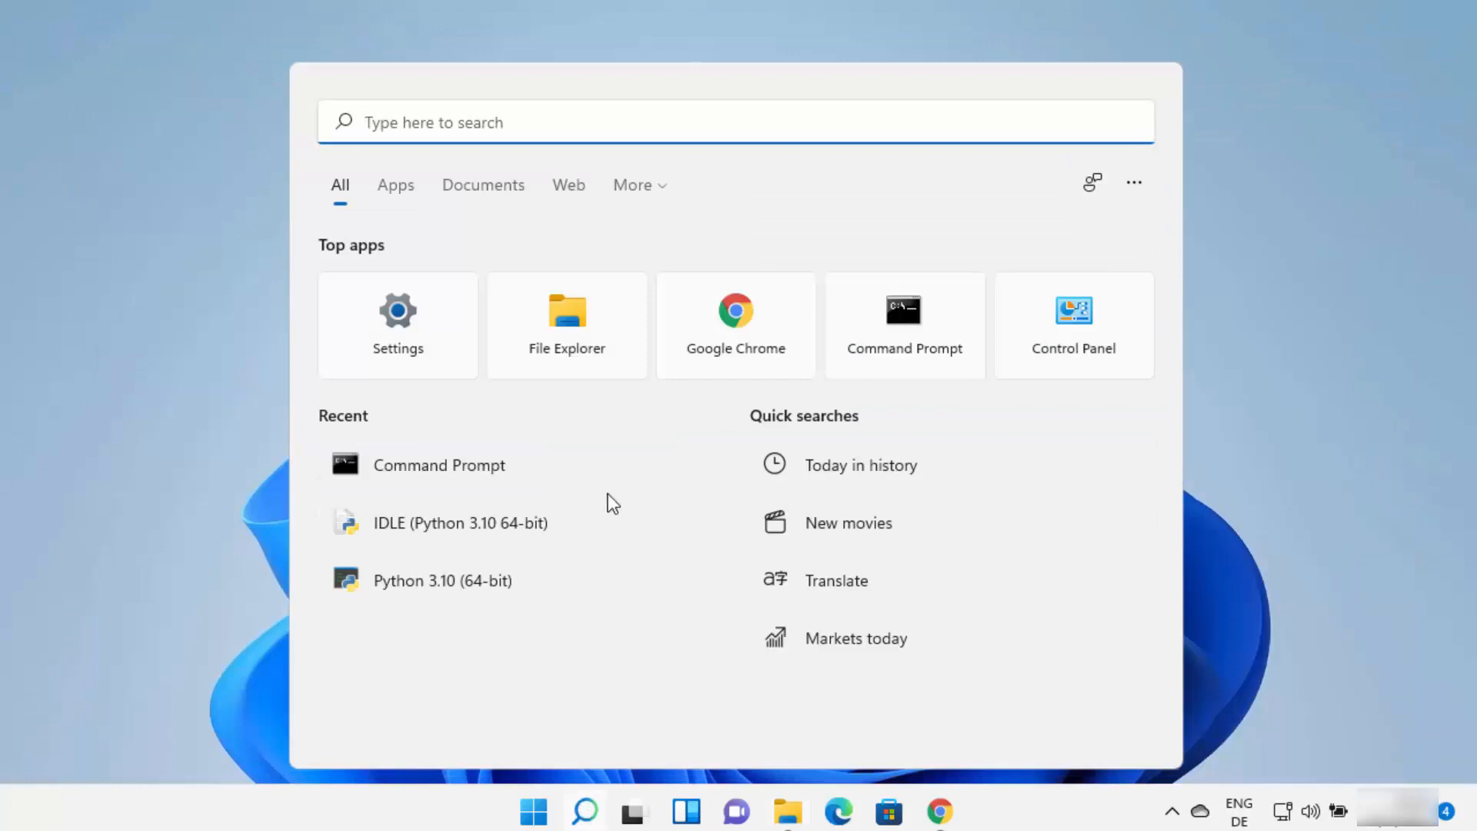
{"action": "type", "text": "d"}
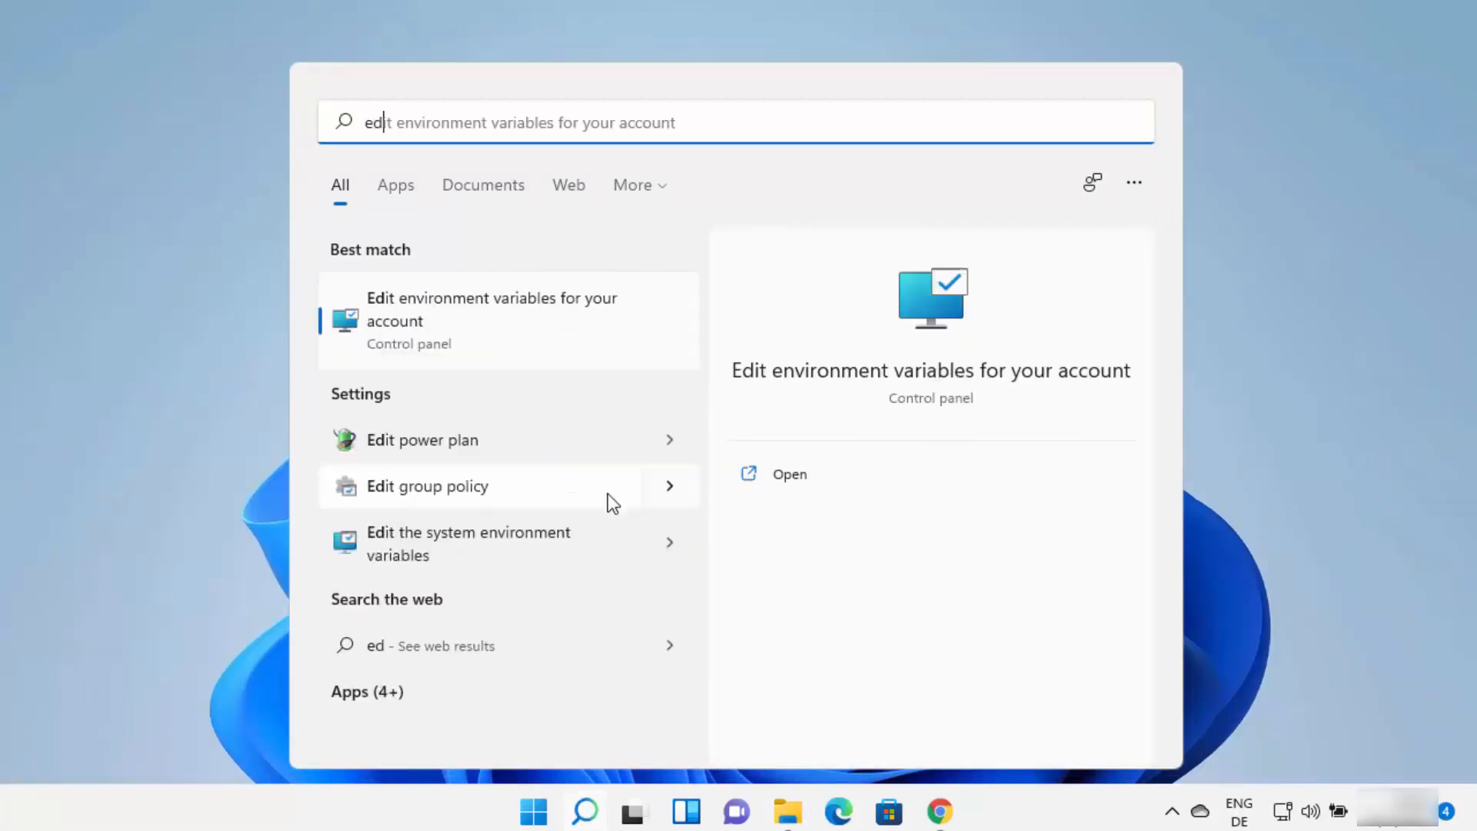
{"action": "type", "text": "it env"}
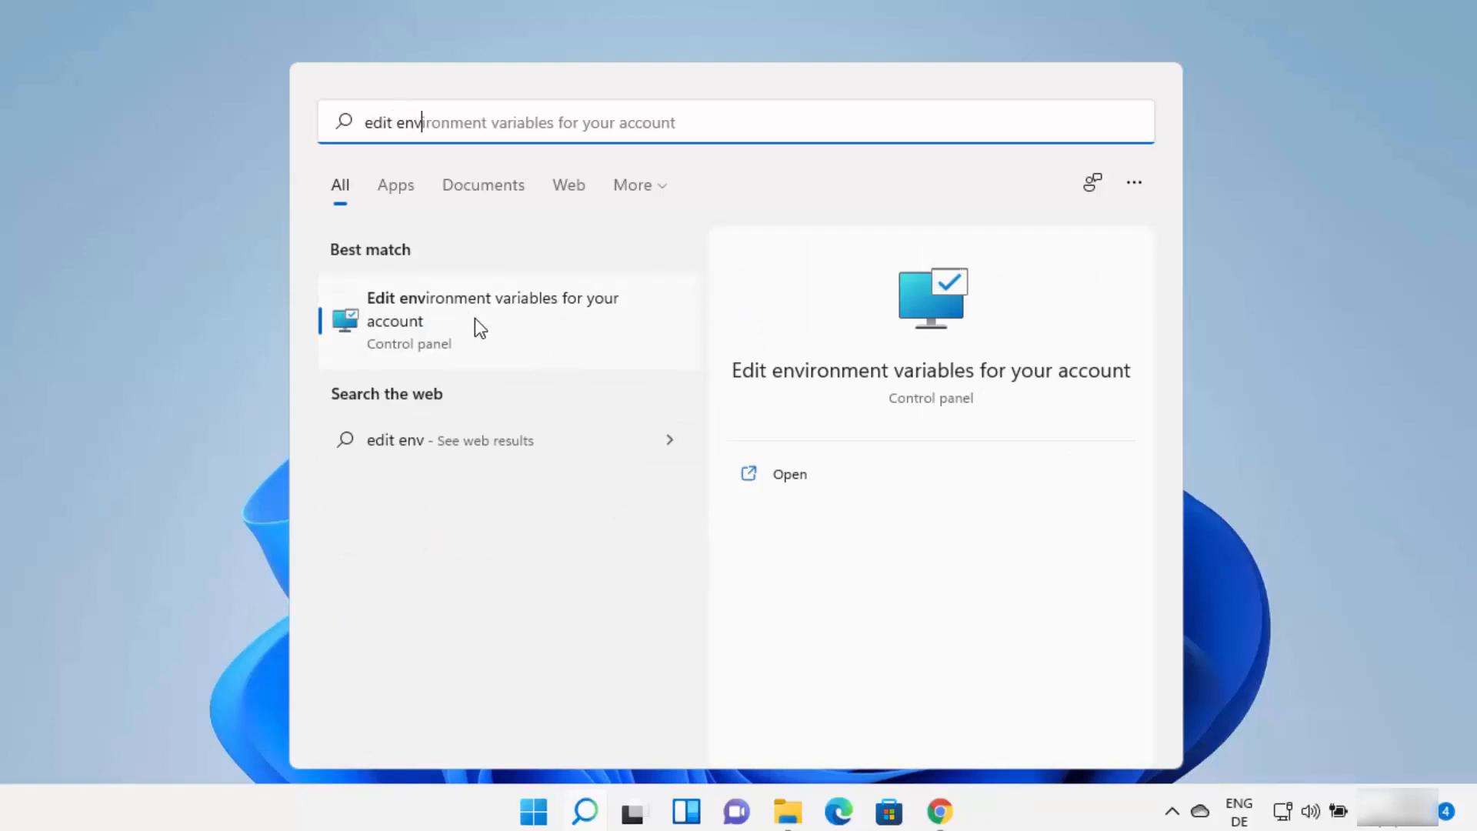
{"action": "left_click", "coordinate": [541, 311]}
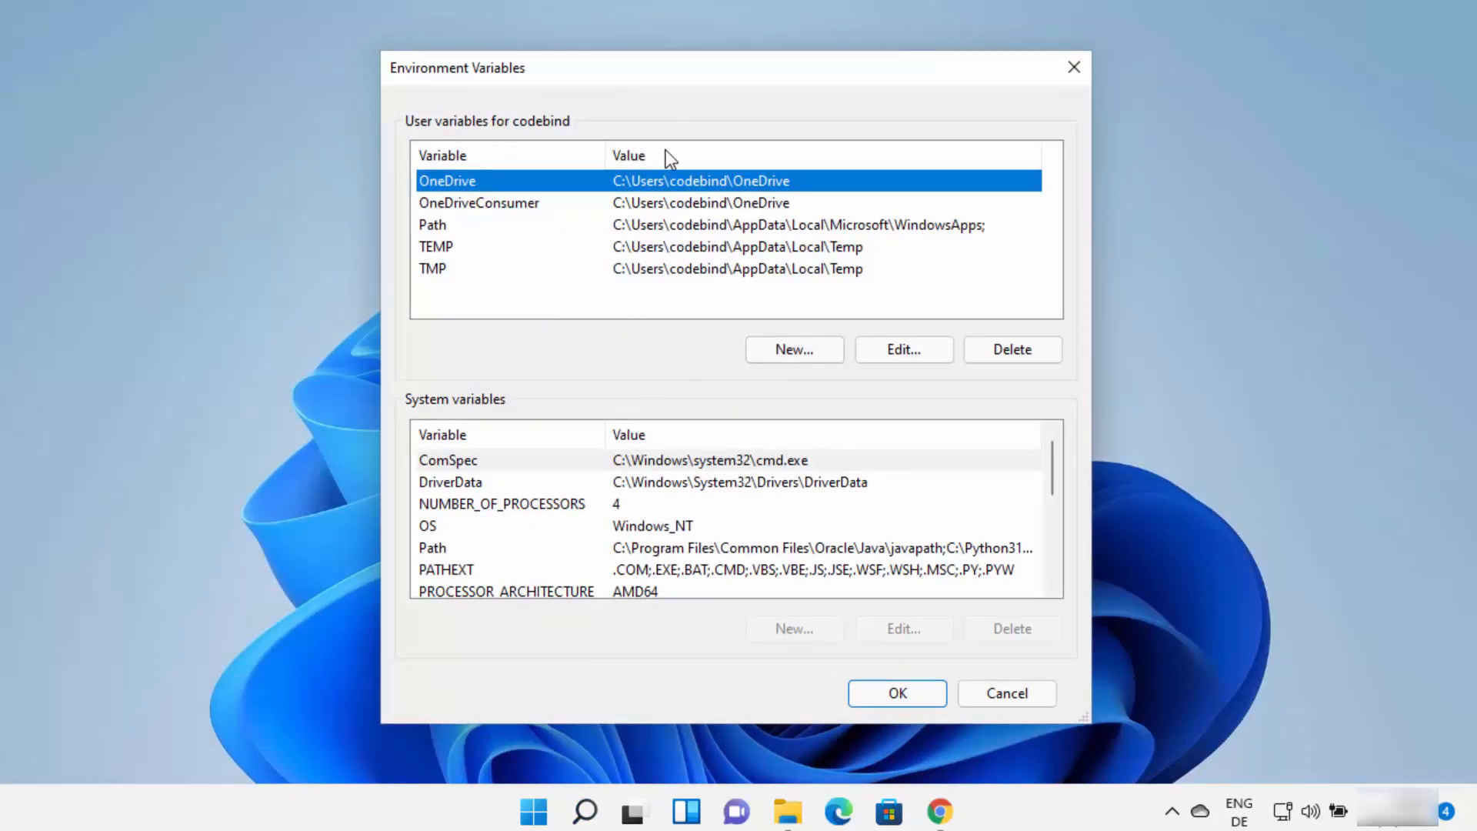
- Open Control Panel, keep it viewed by Category, and go to the System page under System and Security
{"action": "left_click", "coordinate": [586, 810]}
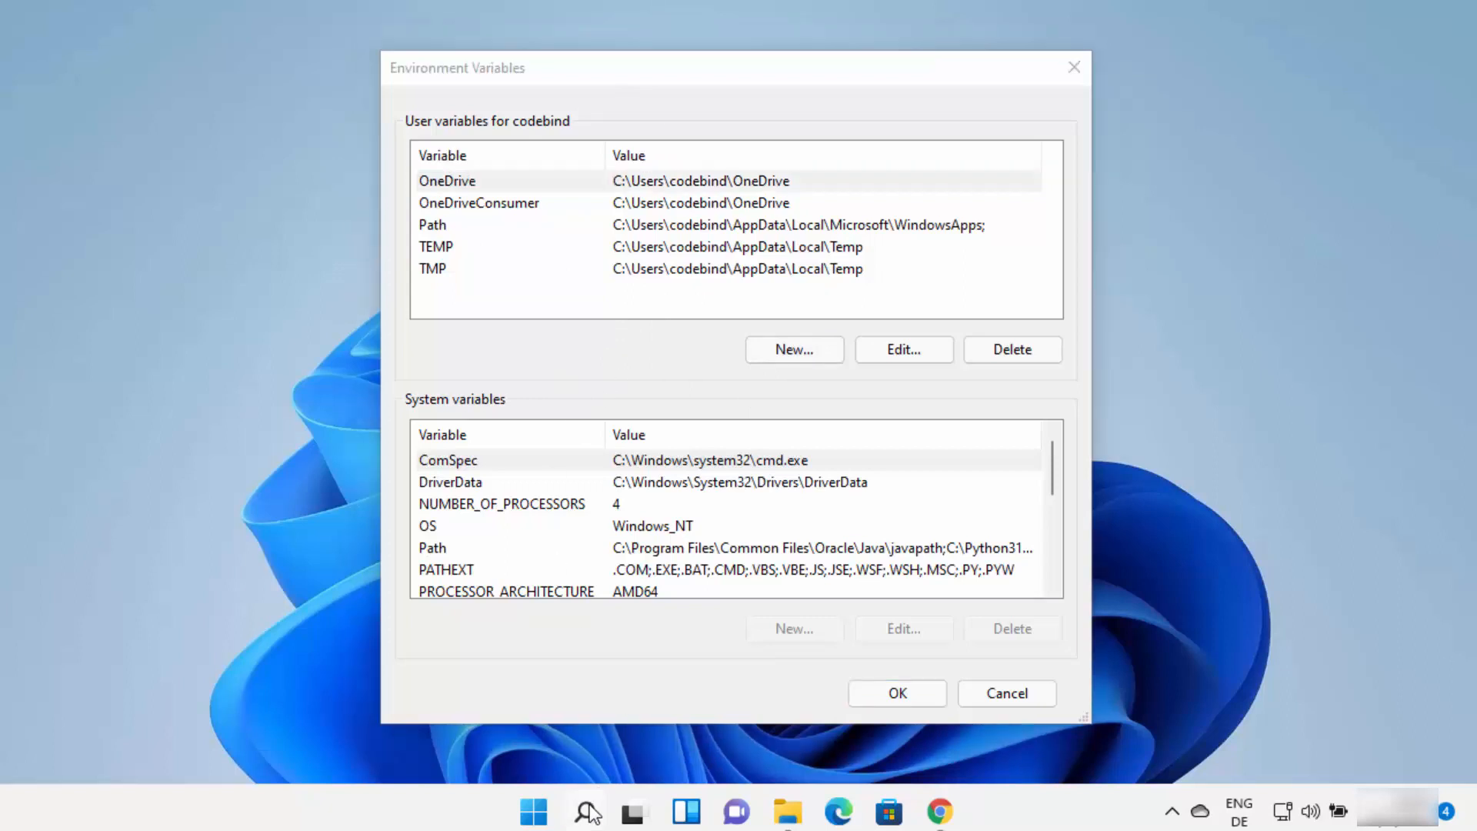
{"action": "type", "text": "con"}
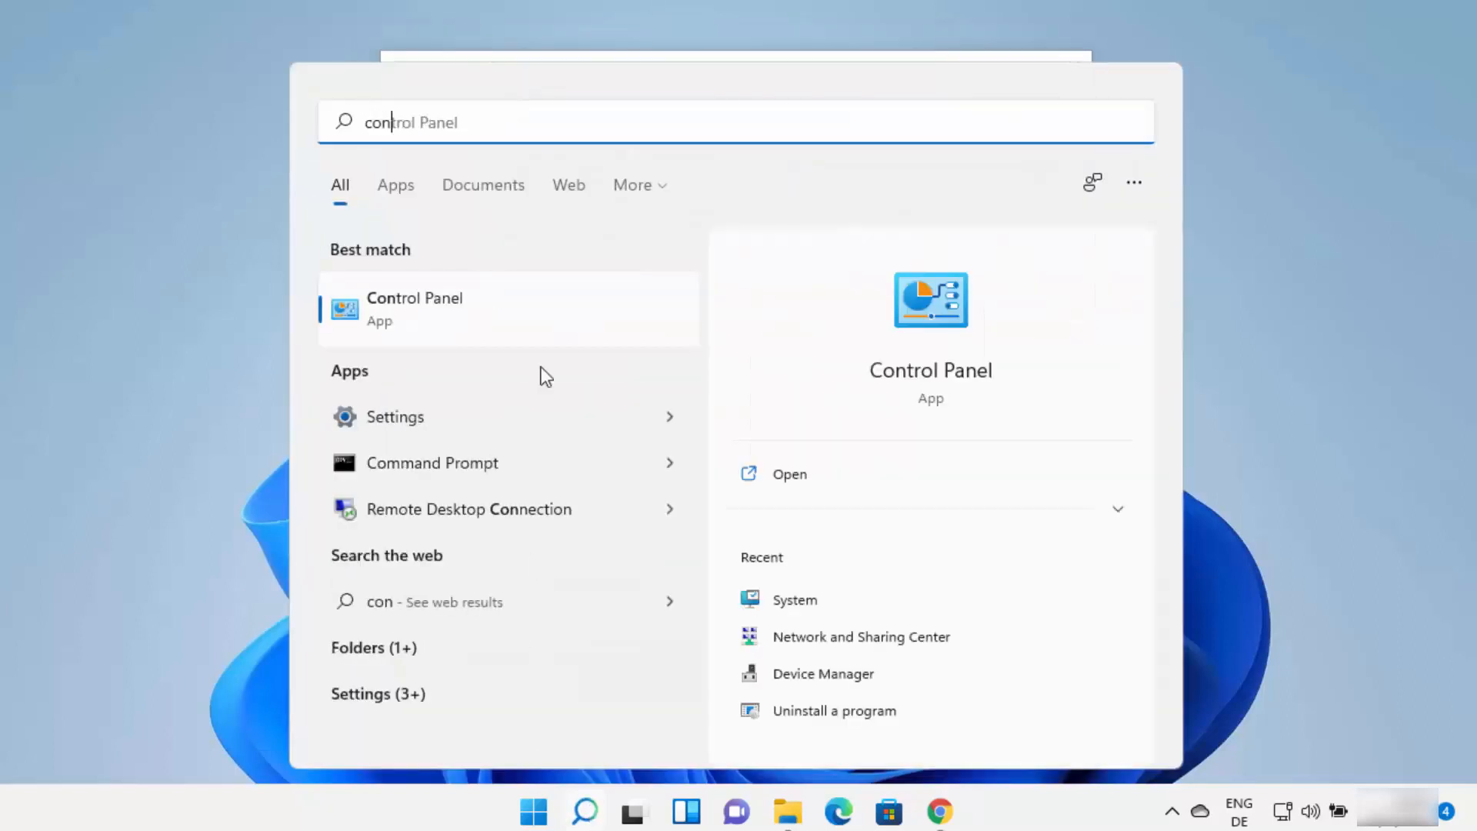
{"action": "left_click", "coordinate": [527, 322]}
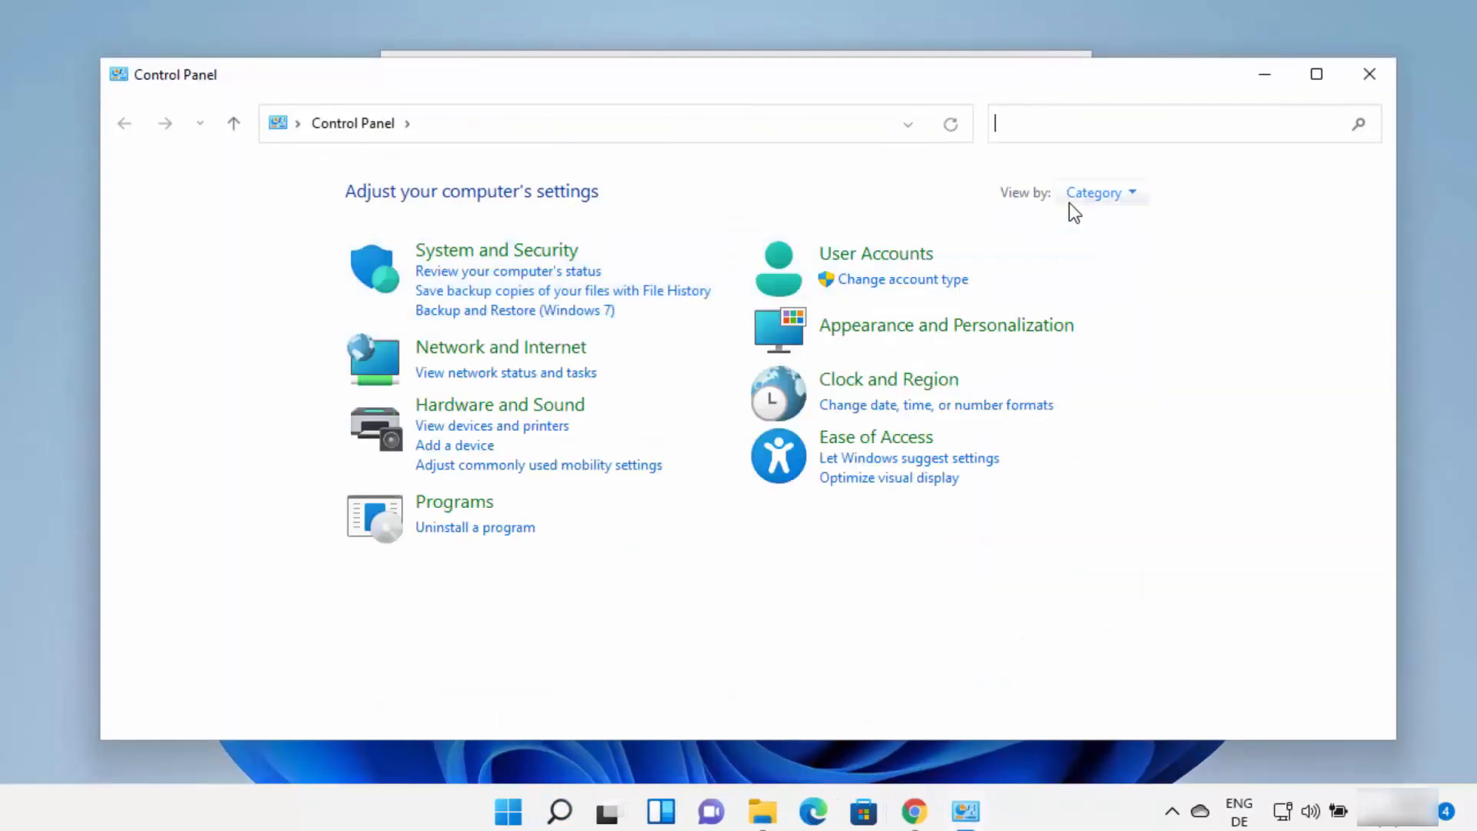
{"action": "left_click", "coordinate": [1097, 195]}
{"action": "left_click", "coordinate": [1105, 223]}
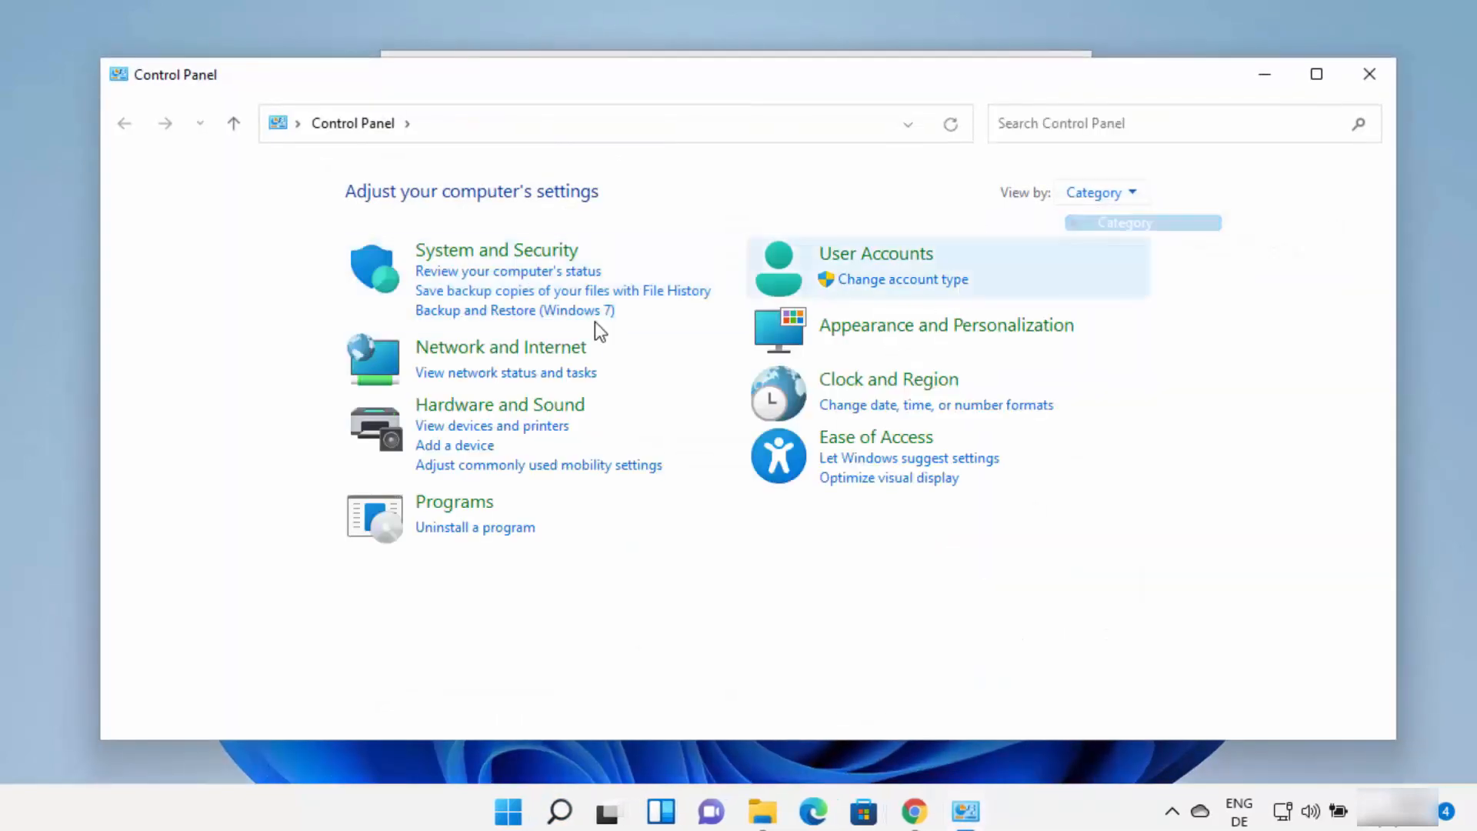
{"action": "left_click", "coordinate": [529, 251]}
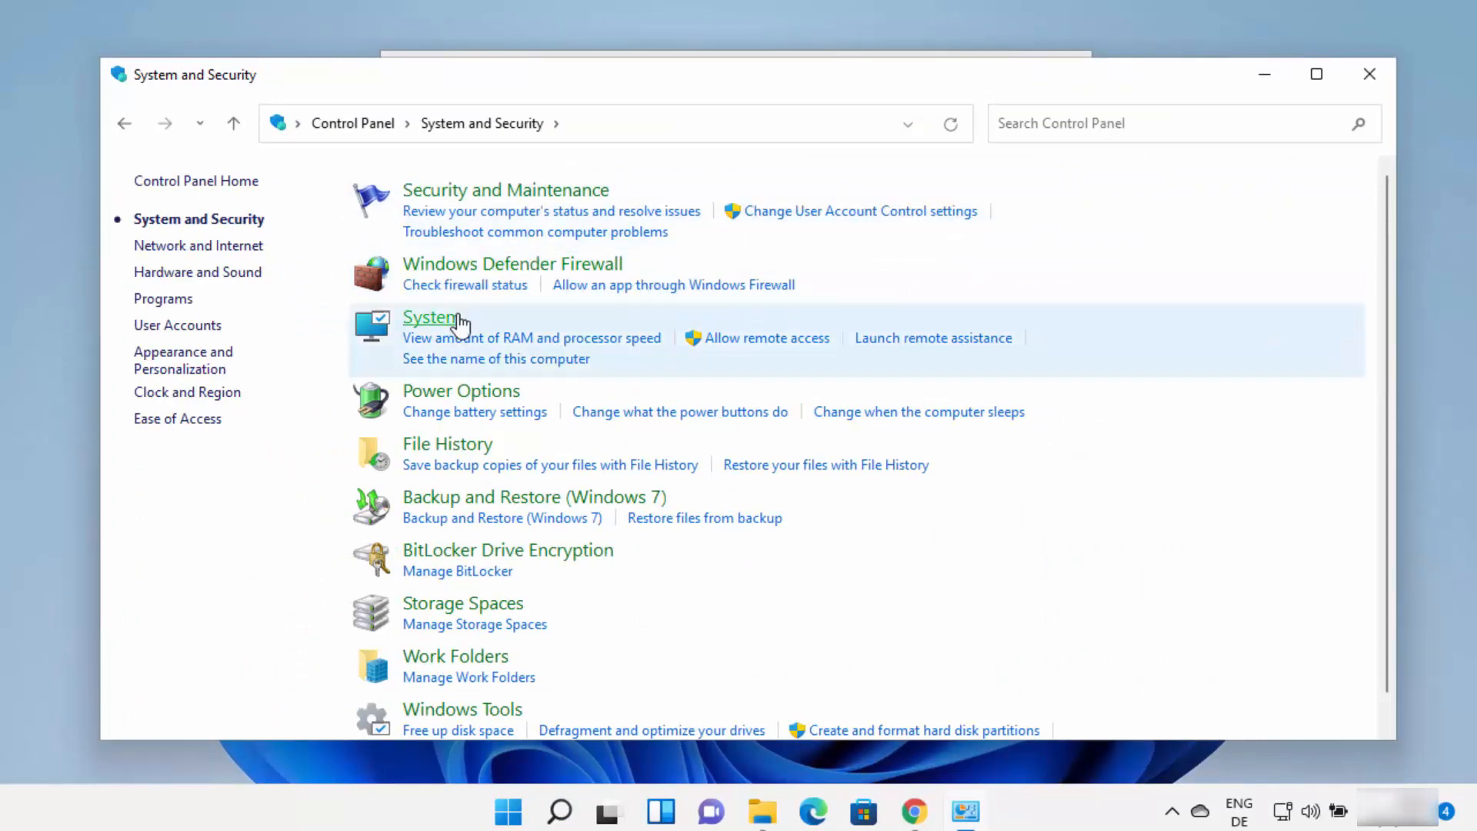
{"action": "left_click", "coordinate": [450, 324]}
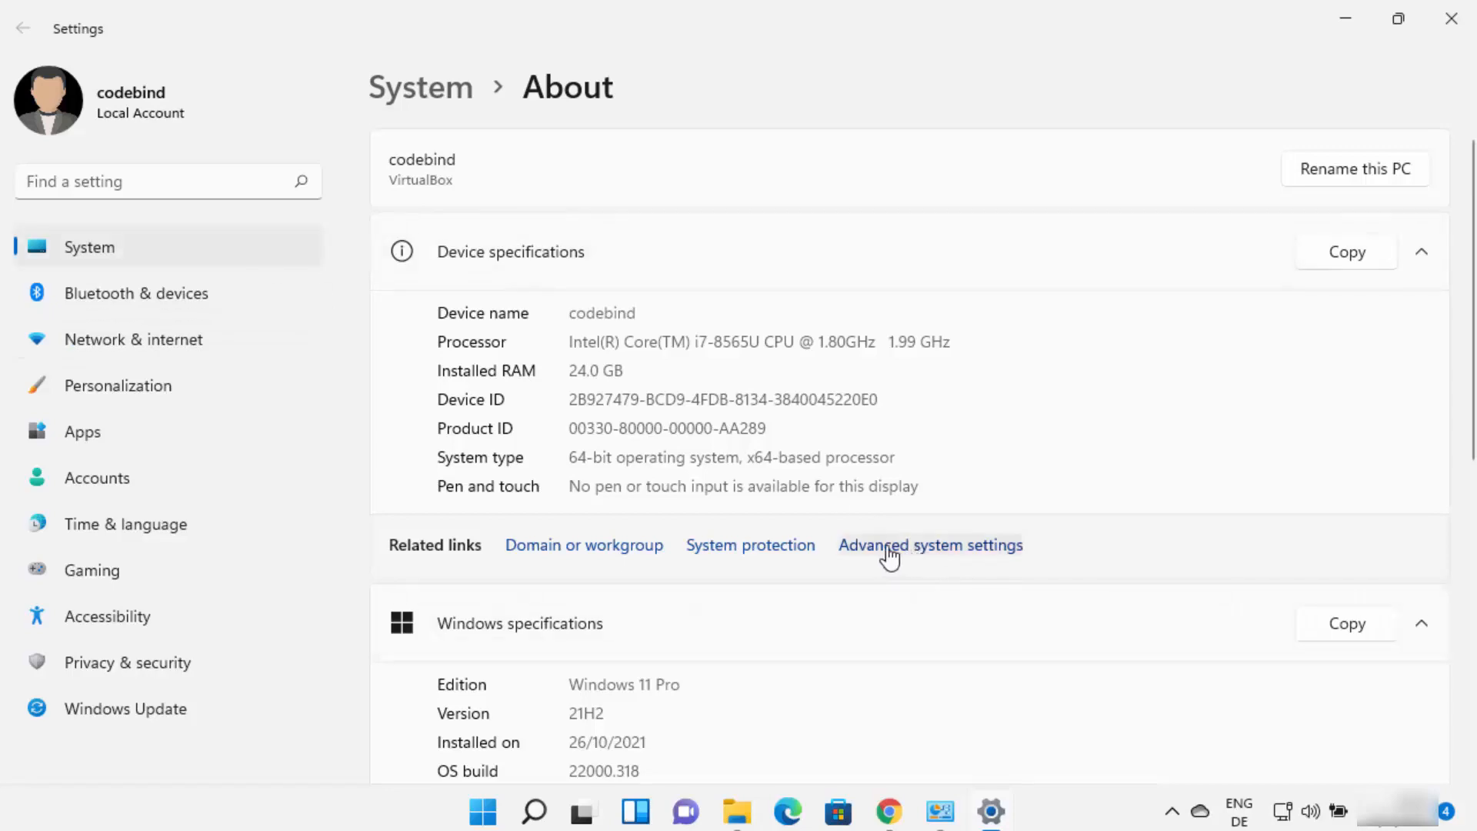
- Open the Environment Variables dialog from the advanced system settings and select the Path entry among the system variables
{"action": "left_click", "coordinate": [954, 546]}
{"action": "left_click", "coordinate": [500, 574]}
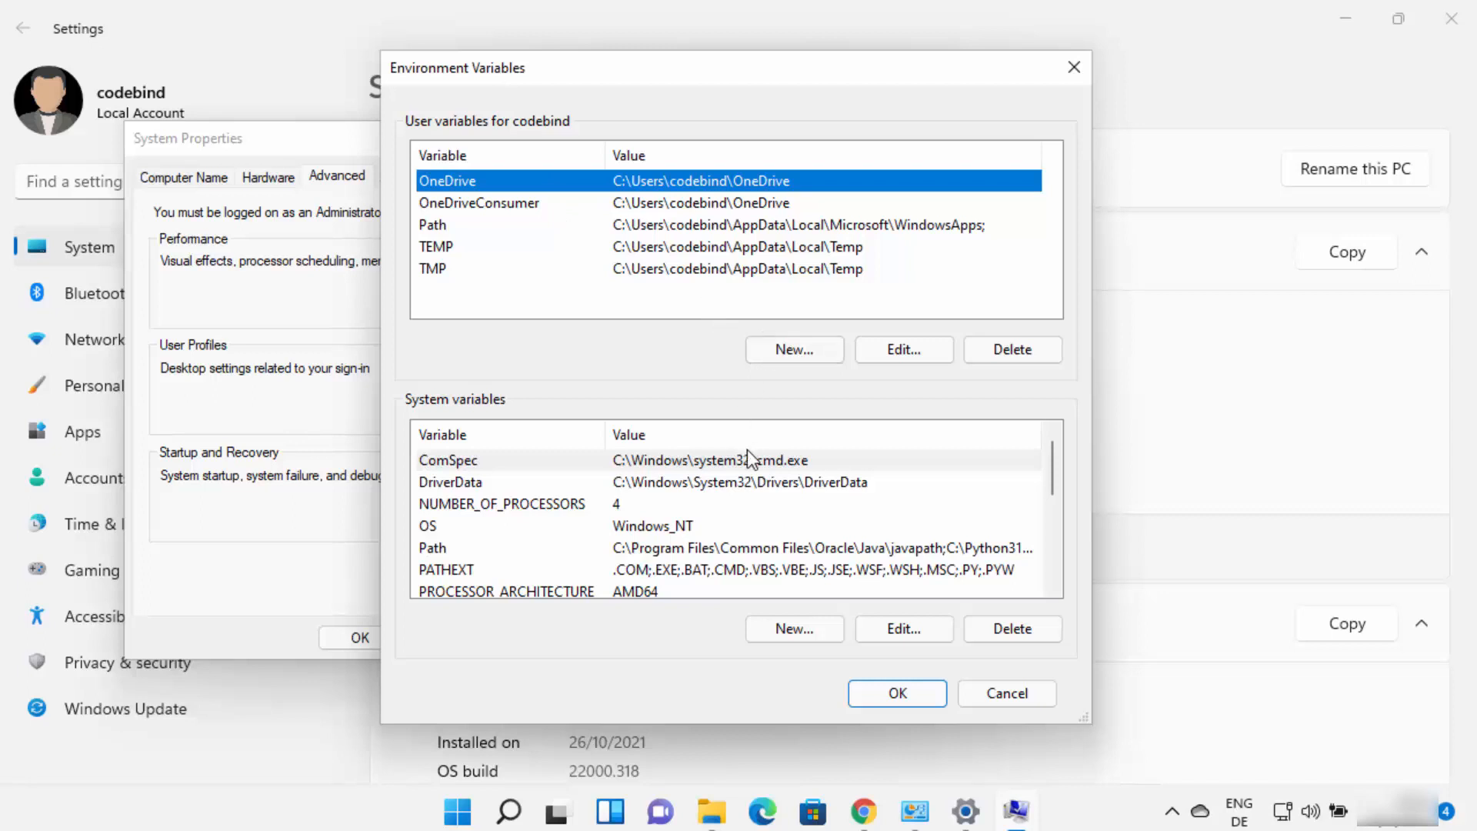
{"action": "left_click", "coordinate": [473, 549]}
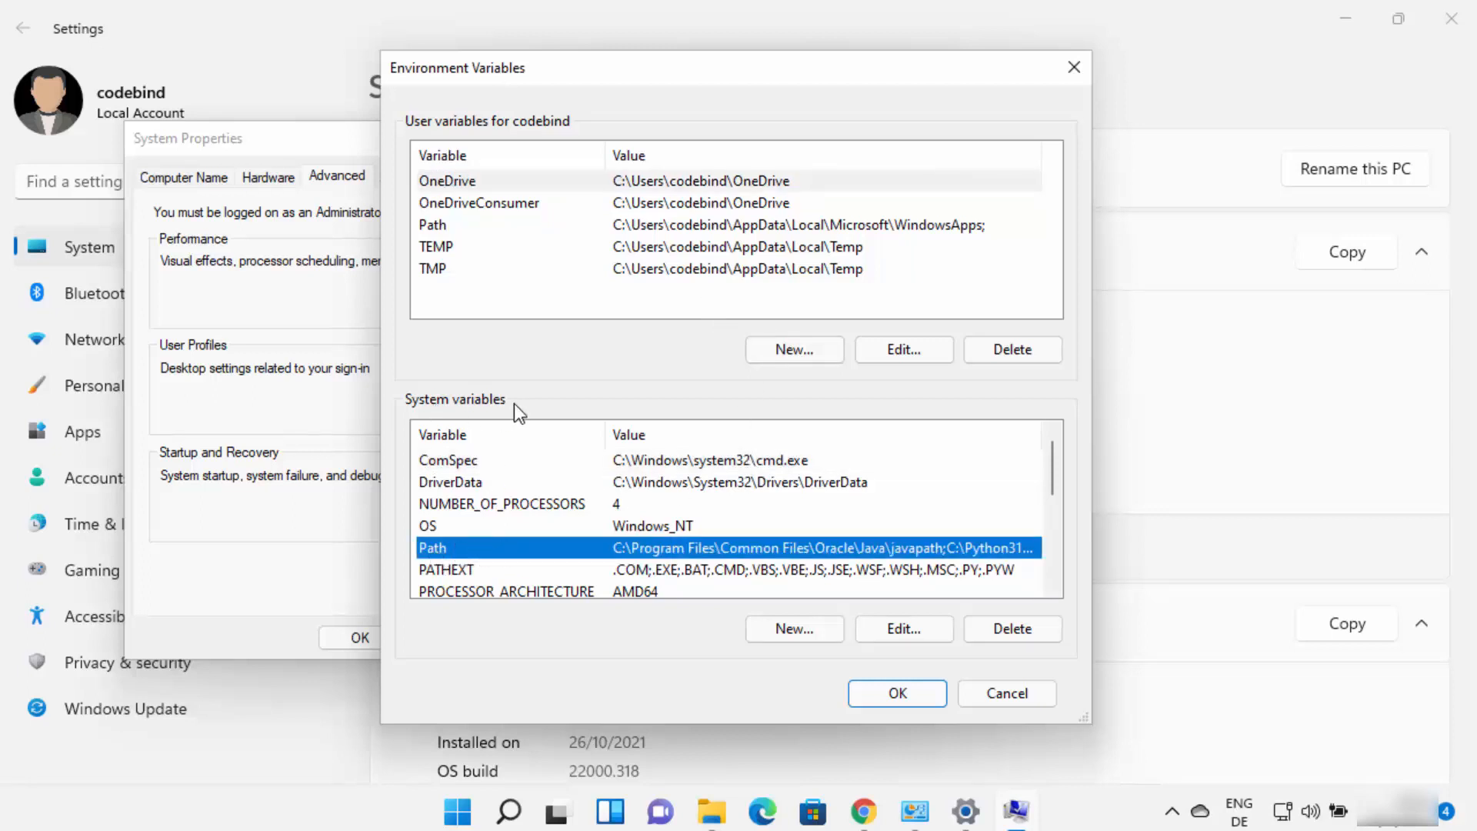
- Open the system Path variable for editing, and copy the folder path C:\Program Files\Java\jdk-17.0.1\bin from File Explorer
{"action": "left_click", "coordinate": [888, 626]}
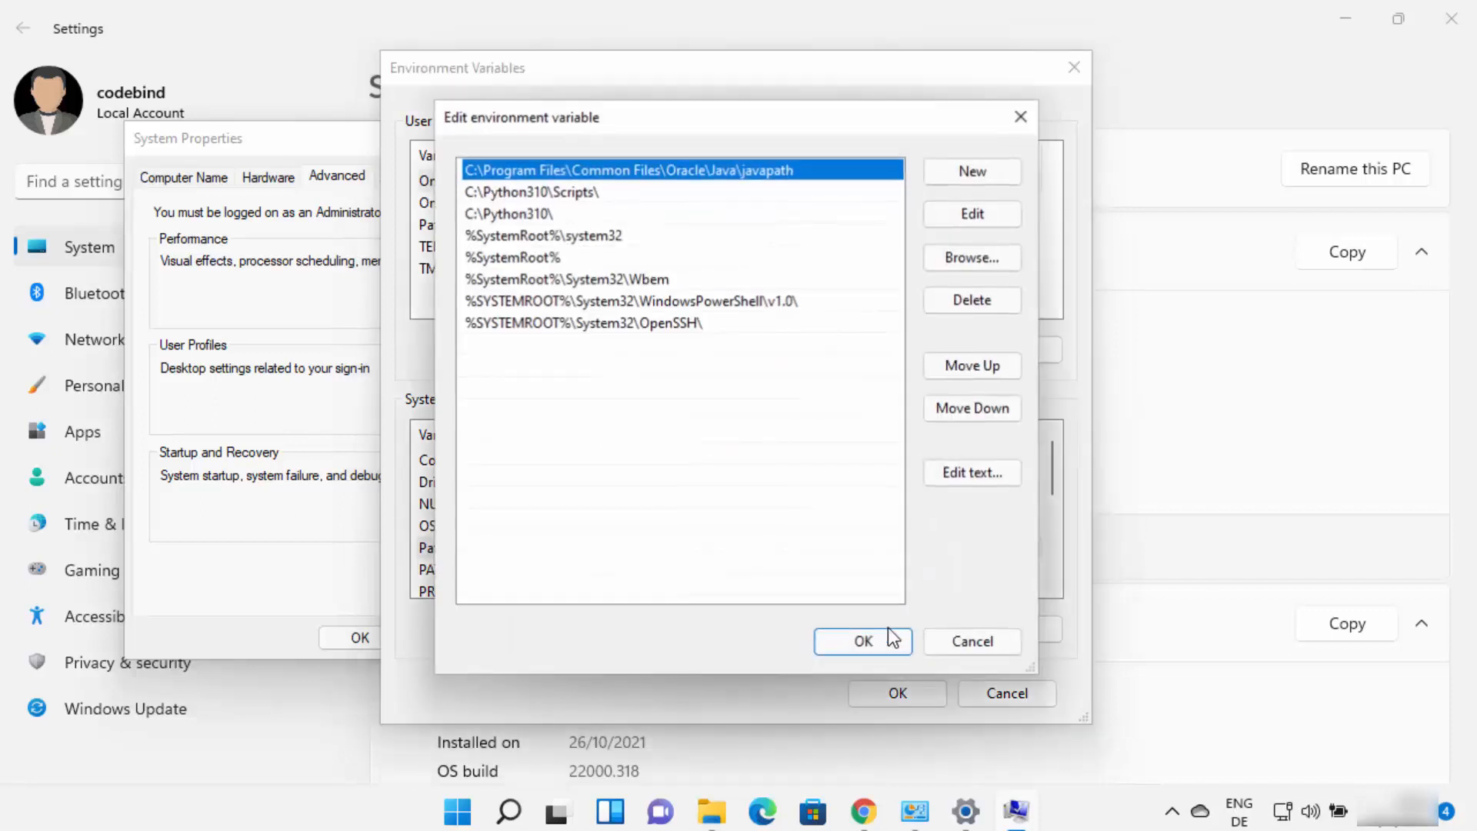
{"action": "left_click", "coordinate": [559, 355]}
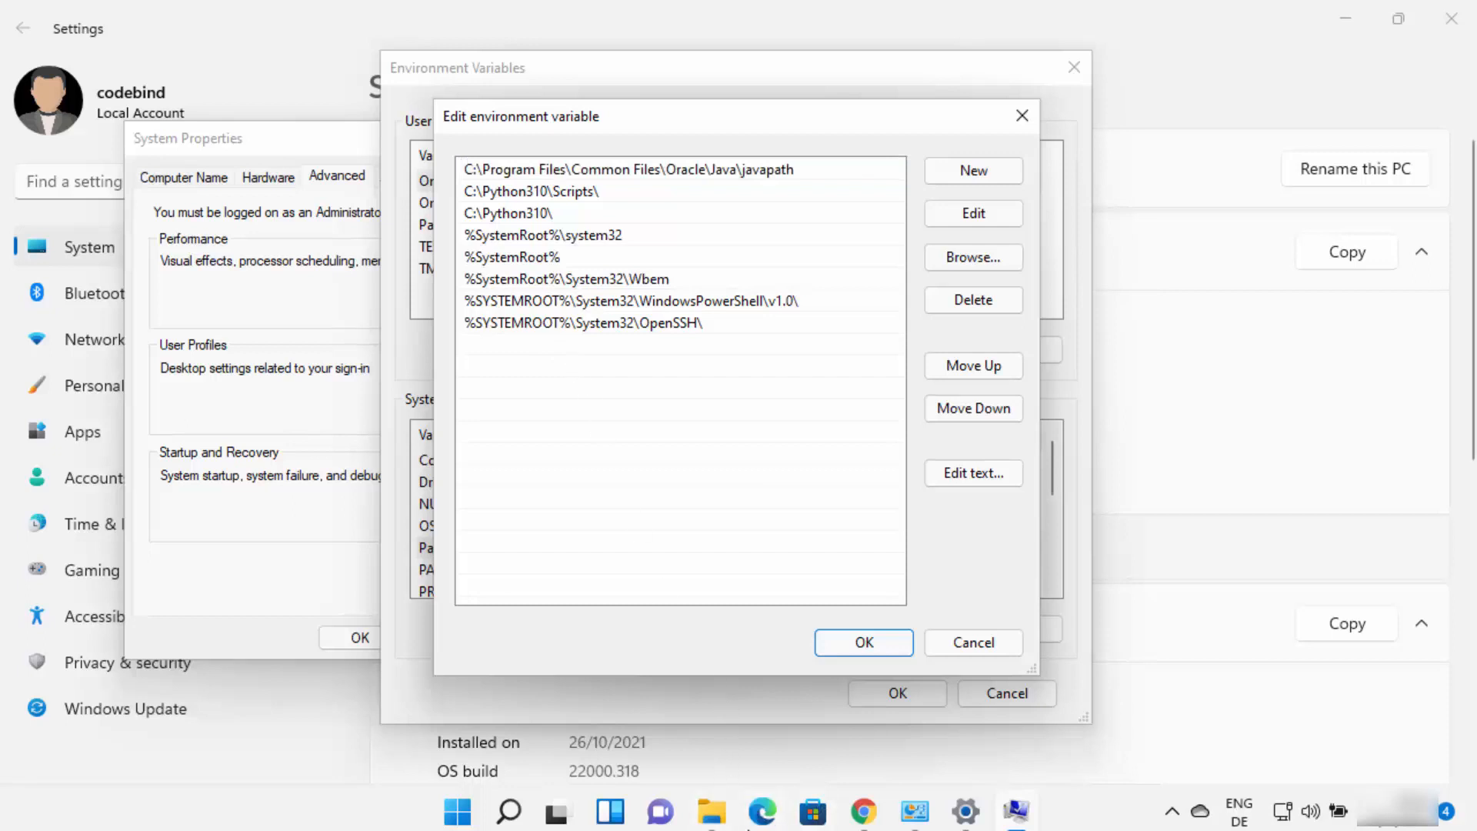
{"action": "left_click", "coordinate": [712, 812]}
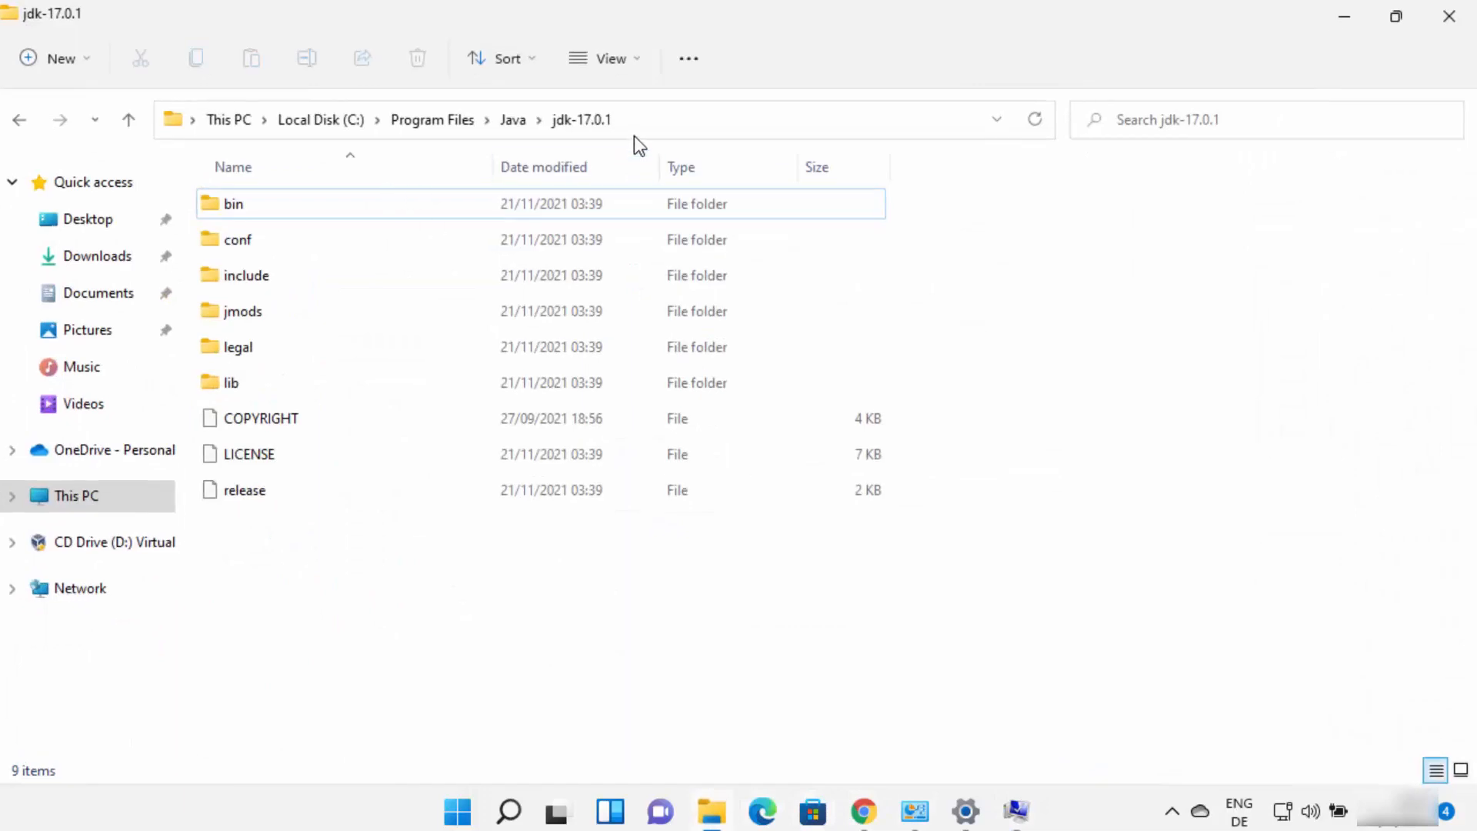
{"action": "left_click", "coordinate": [634, 119]}
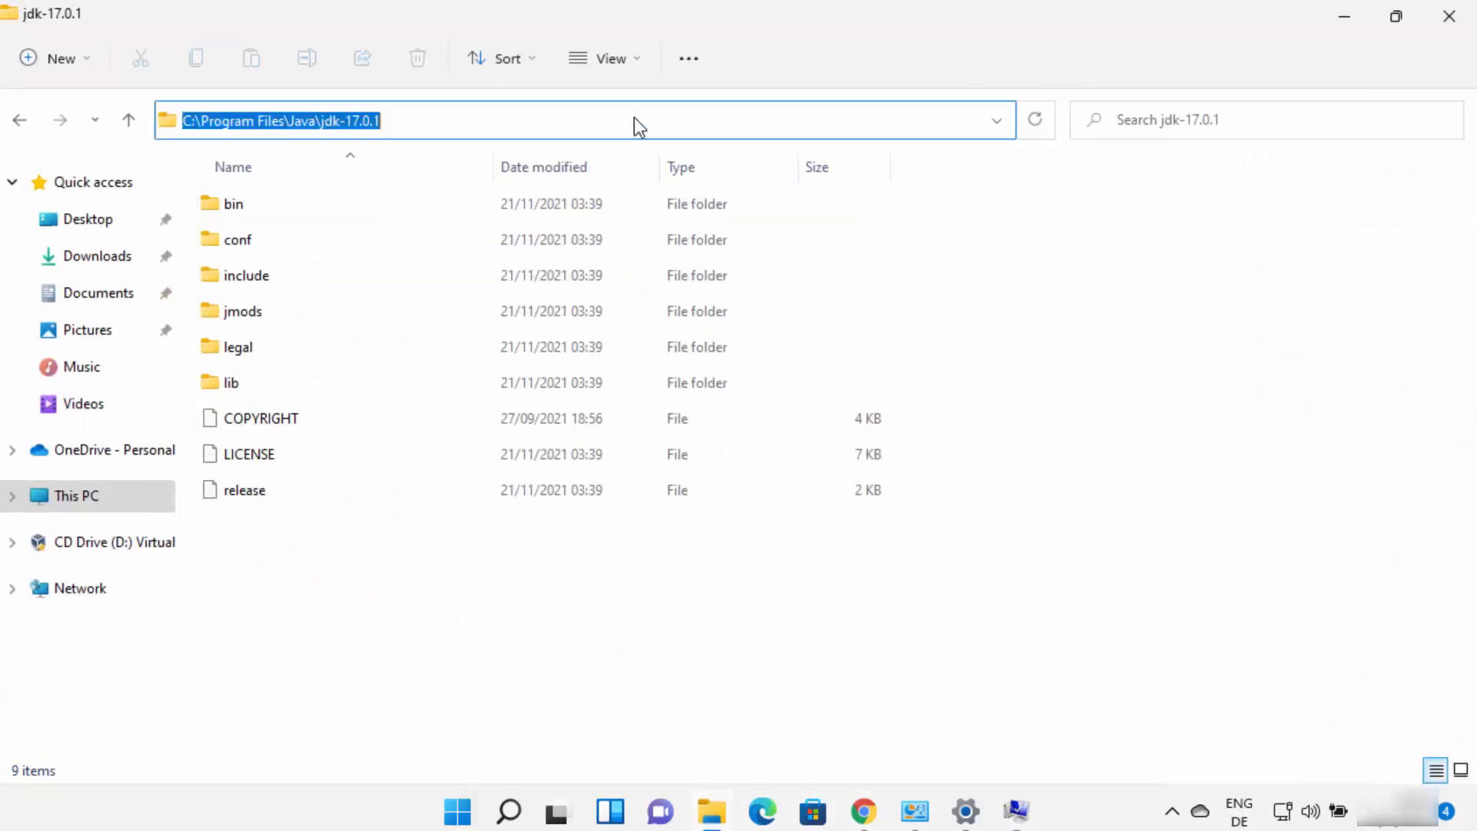
{"action": "double_click", "coordinate": [246, 206]}
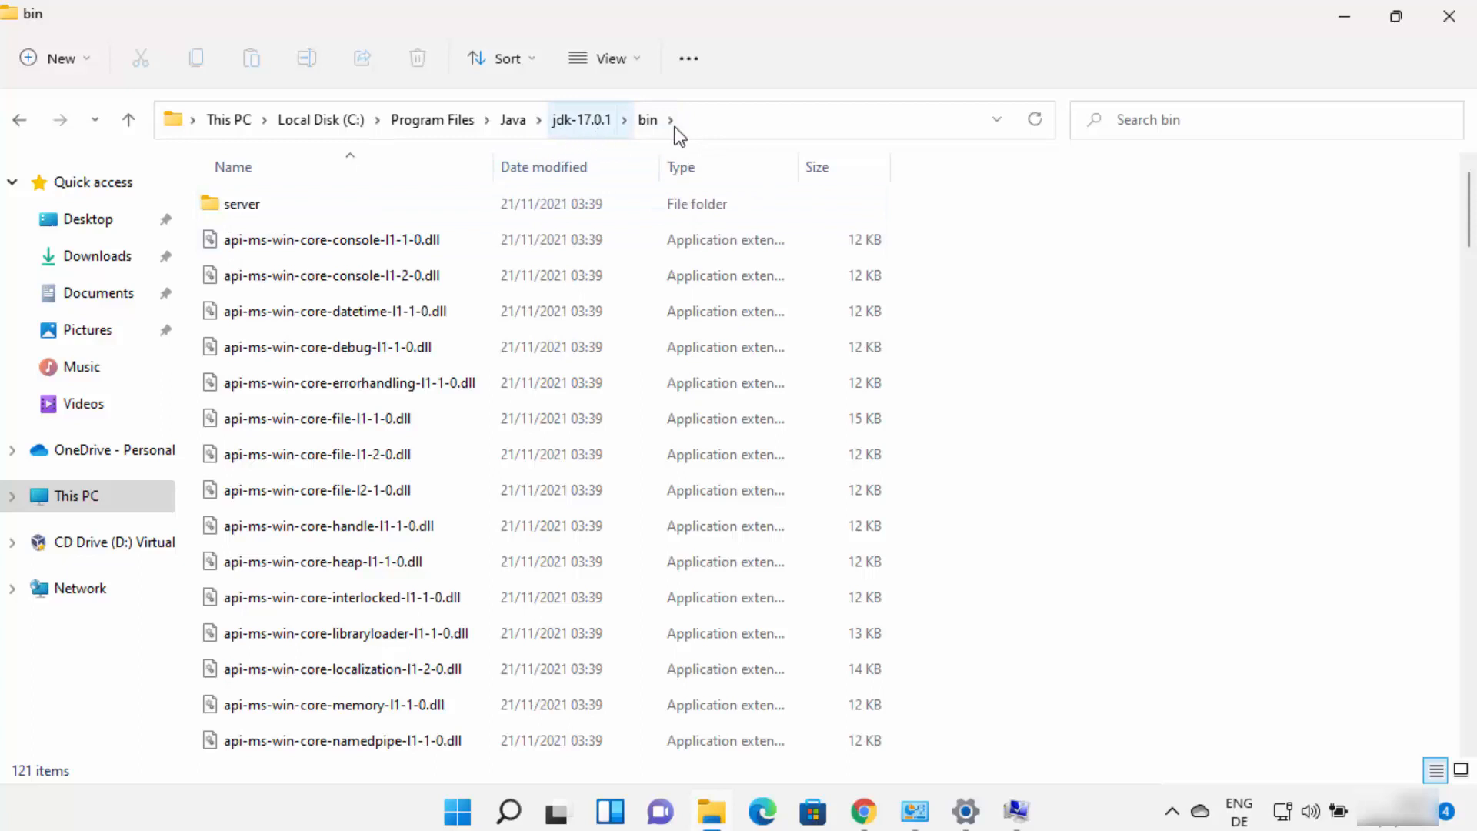
{"action": "left_click", "coordinate": [711, 130]}
{"action": "key", "text": "ctrl+c"}
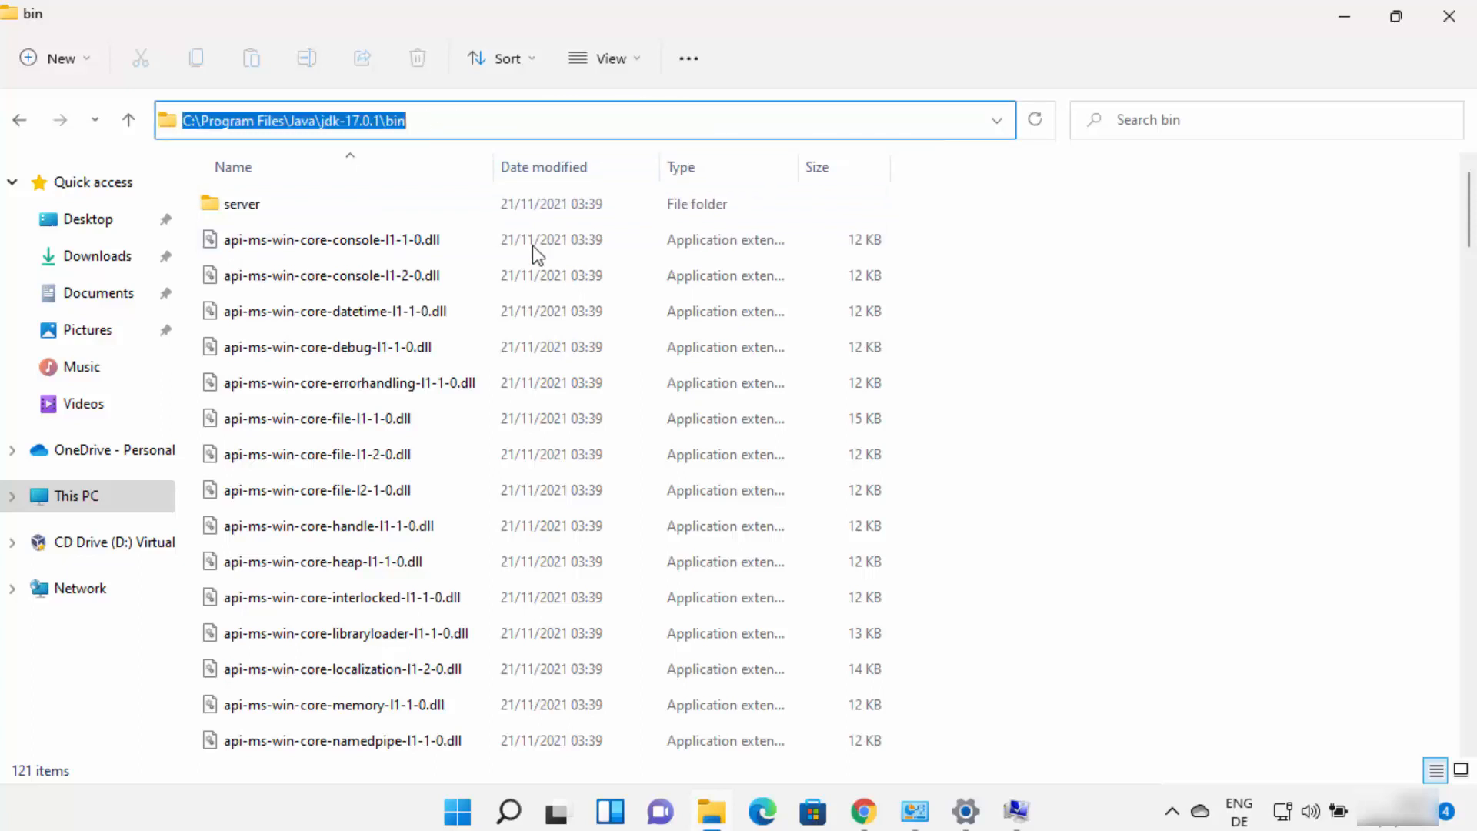
- Add the copied path C:\Program Files\Java\jdk-17.0.1\bin as a new entry in the system Path variable and confirm the edit
{"action": "mouse_move", "coordinate": [953, 812]}
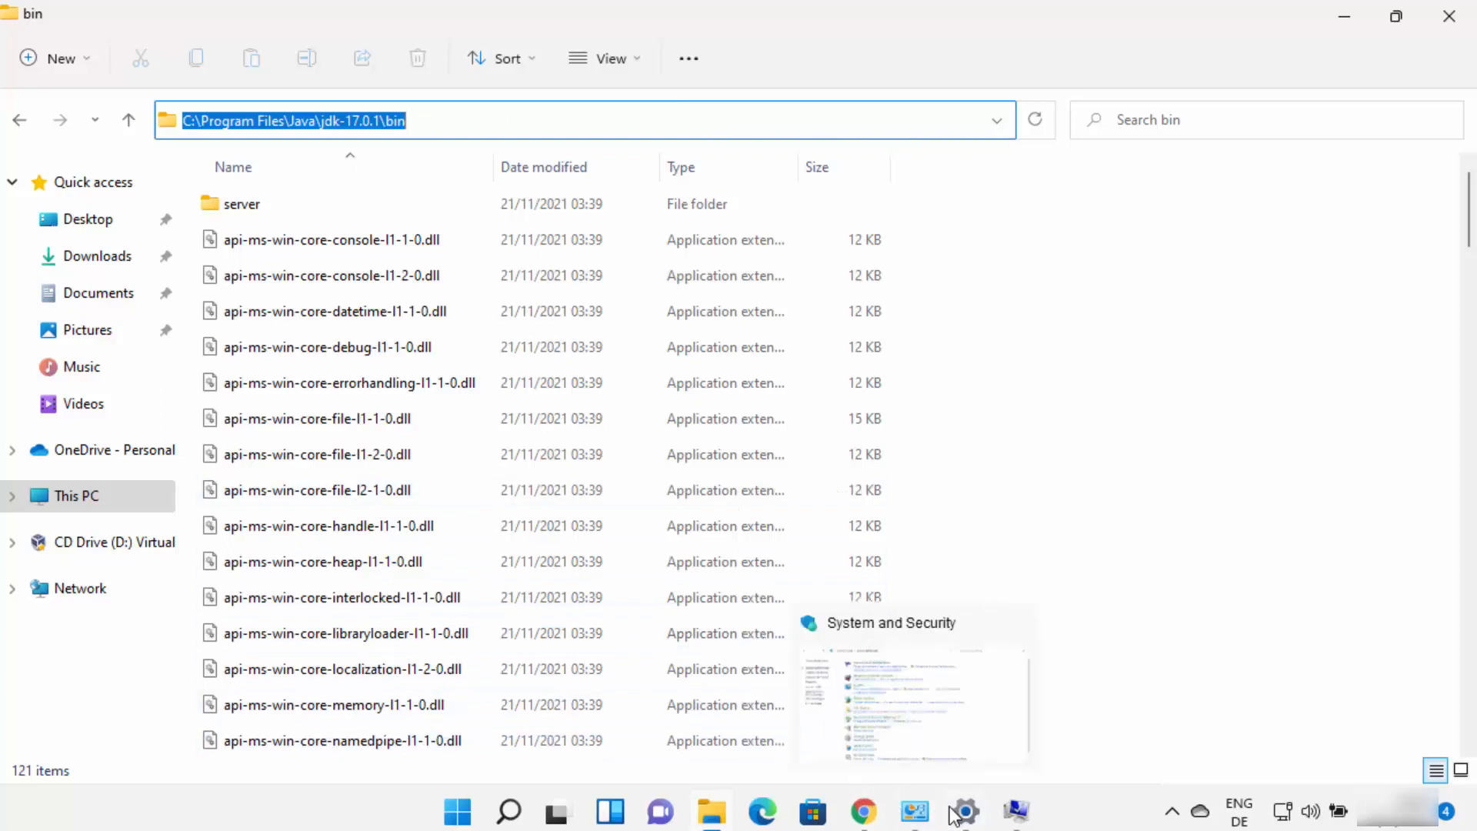
{"action": "left_click", "coordinate": [980, 731]}
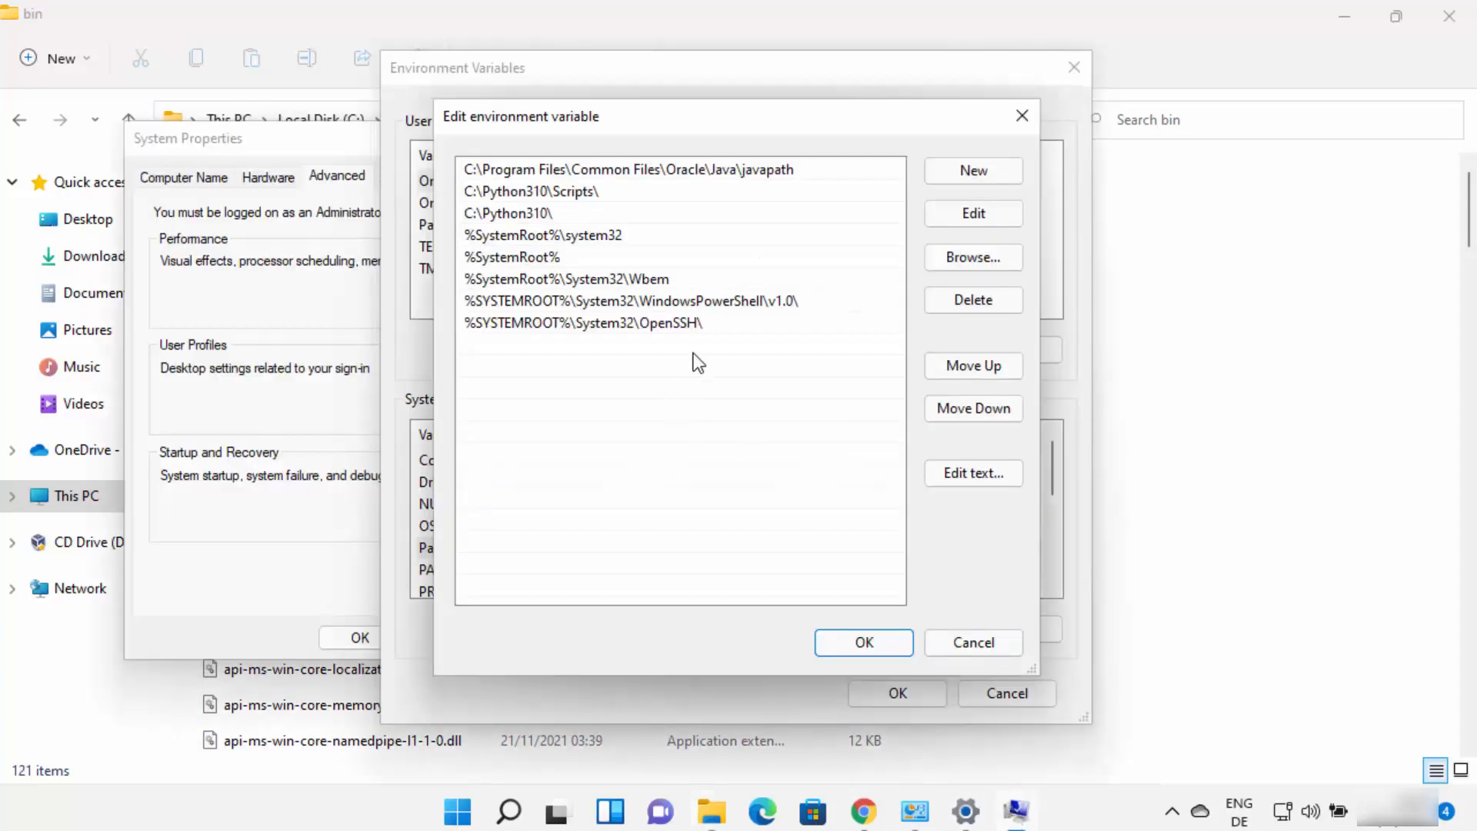
{"action": "double_click", "coordinate": [473, 348]}
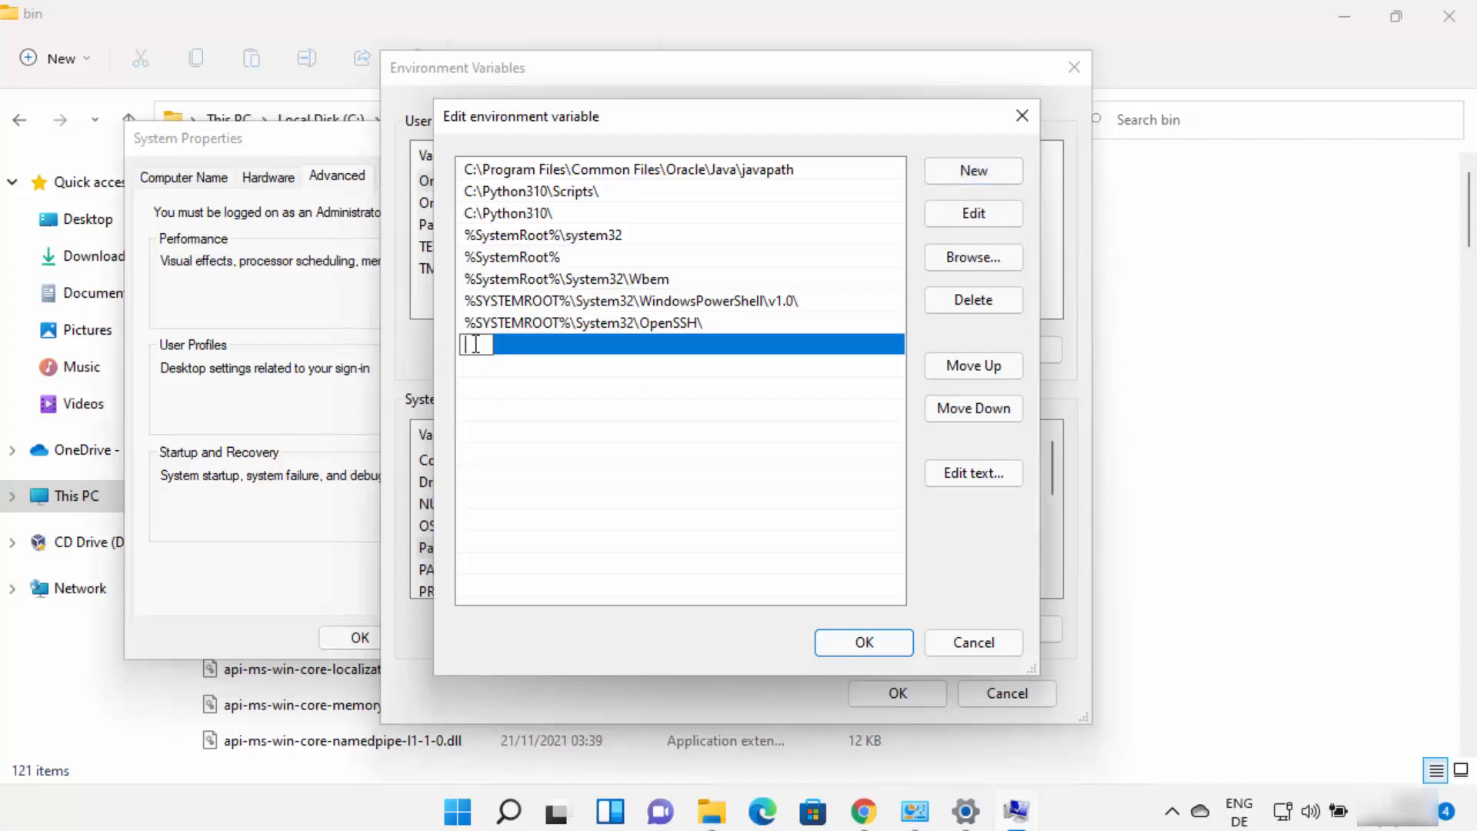
{"action": "key", "text": "ctrl+v"}
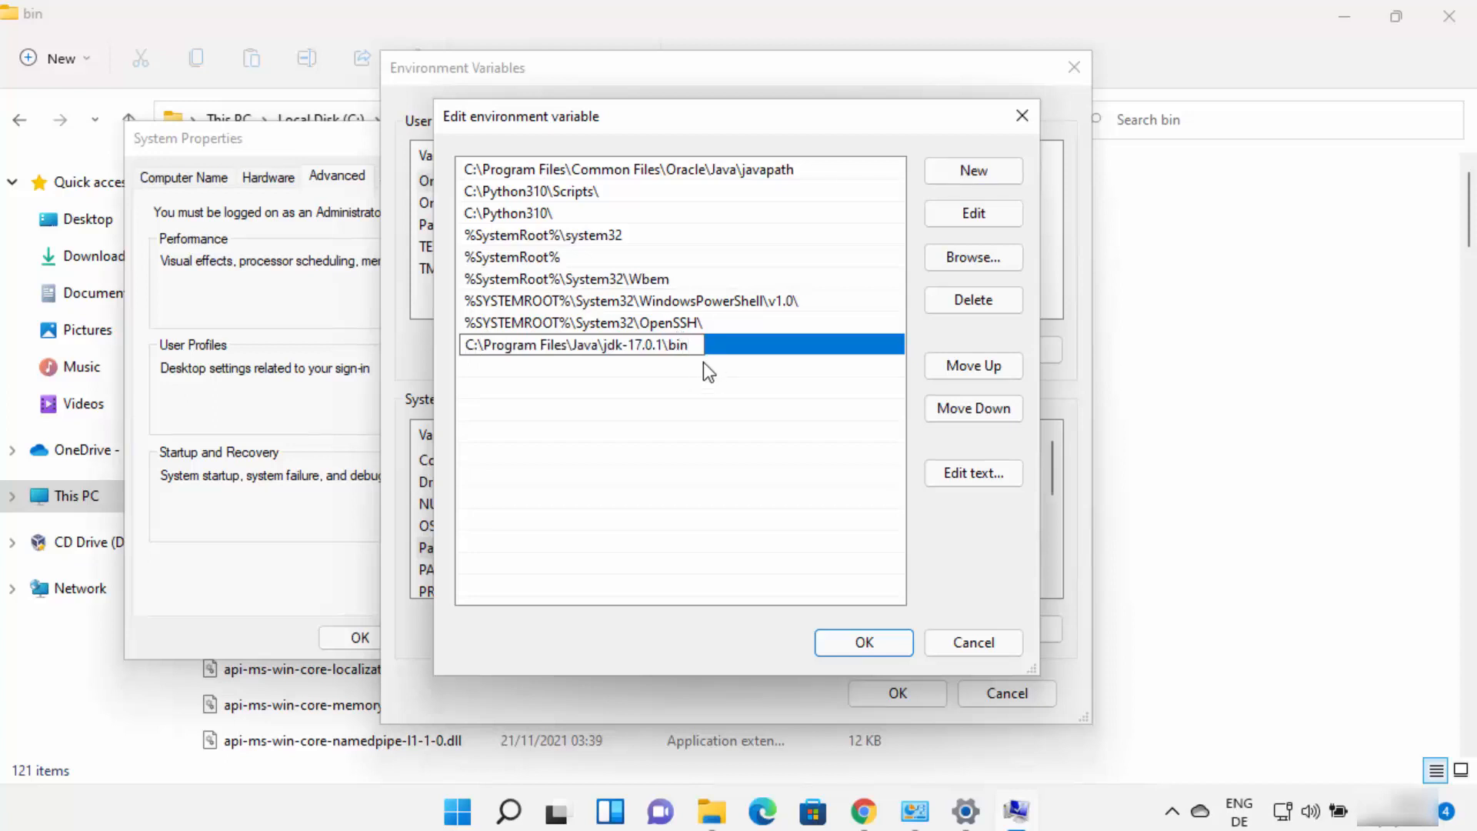
{"action": "key", "text": "Return"}
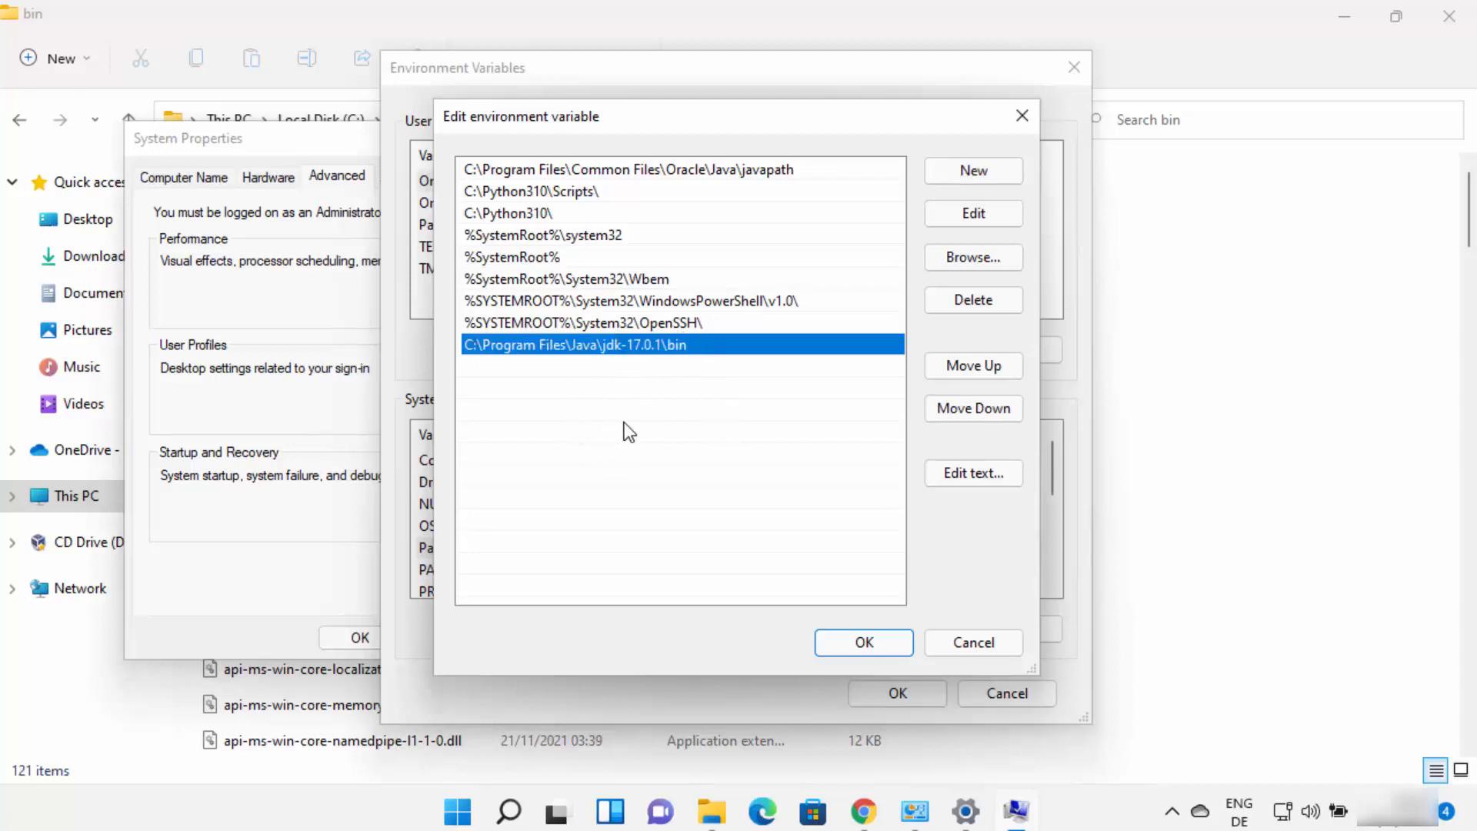
{"action": "left_click", "coordinate": [855, 638]}
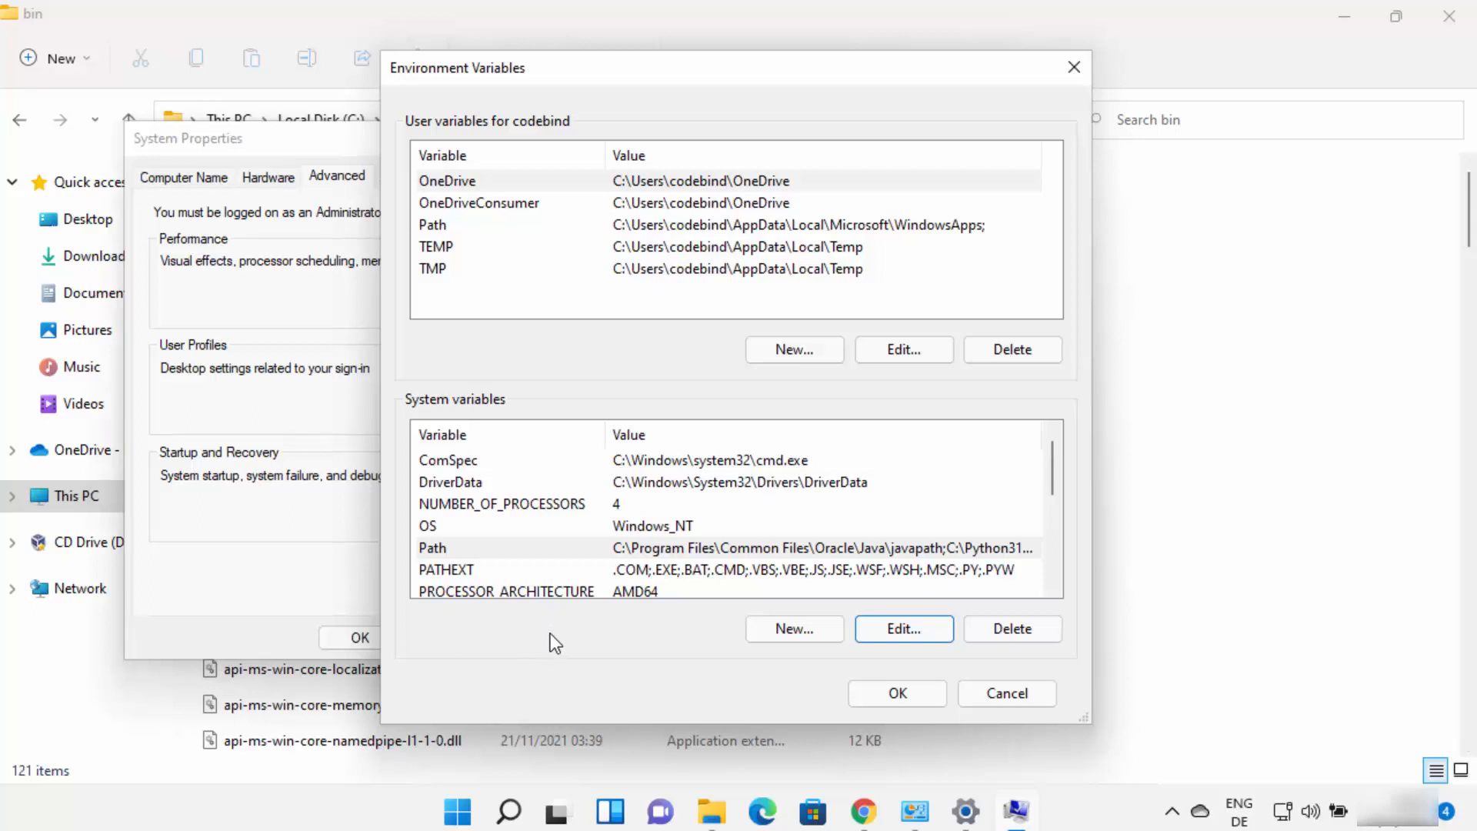
- Start a new user variable and name it JAVA_HOME
{"action": "left_click", "coordinate": [511, 297]}
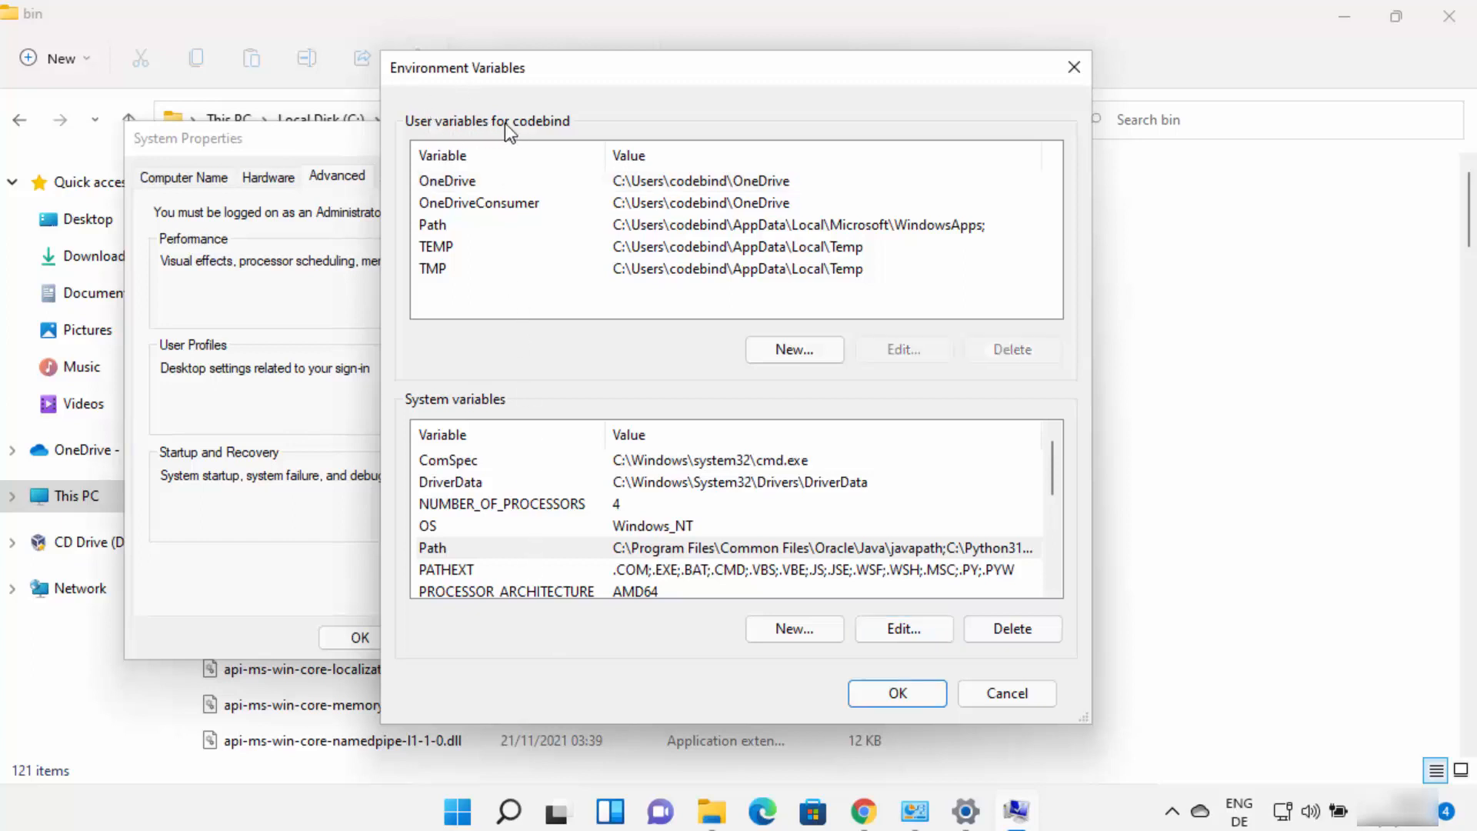
{"action": "left_click", "coordinate": [765, 349]}
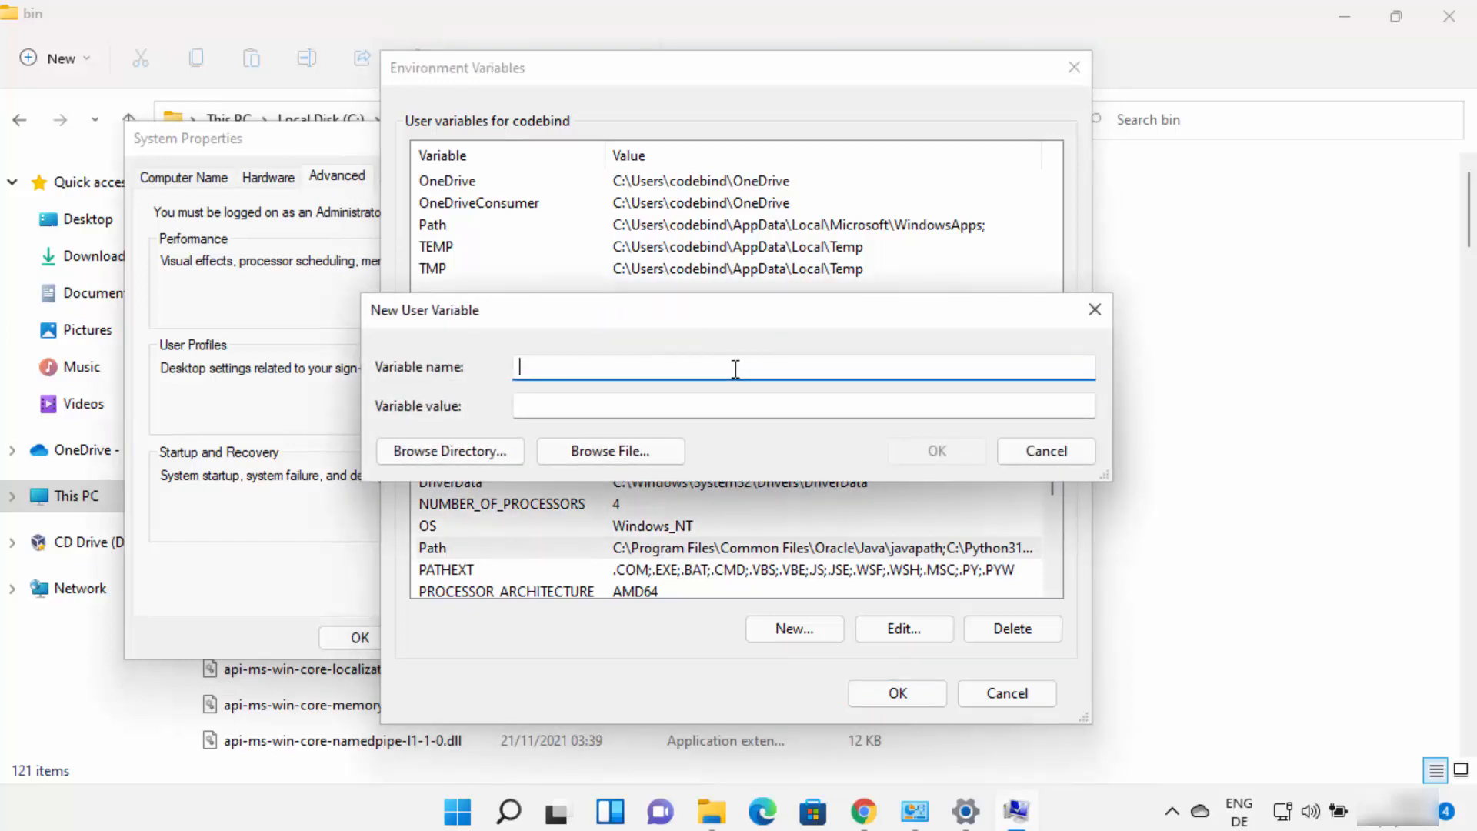
{"action": "type", "text": "JAVA_HOME"}
{"action": "left_click_drag", "start_coordinate": [519, 366], "coordinate": [603, 364]}
{"action": "left_click", "coordinate": [366, 818]}
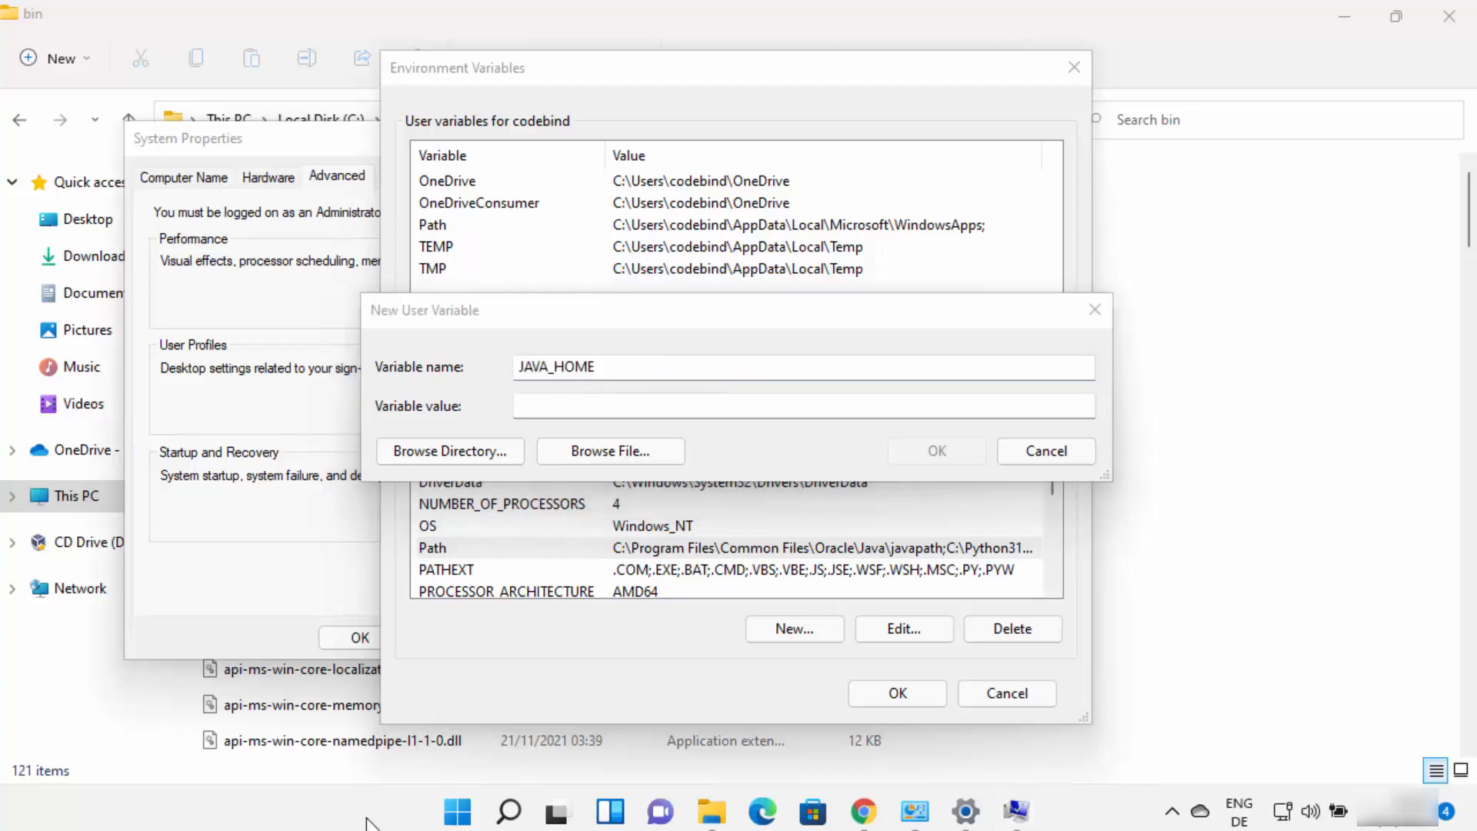
- Go up to the jdk-17.0.1 folder in File Explorer and copy its path, C:\Program Files\Java\jdk-17.0.1
{"action": "left_click", "coordinate": [712, 814]}
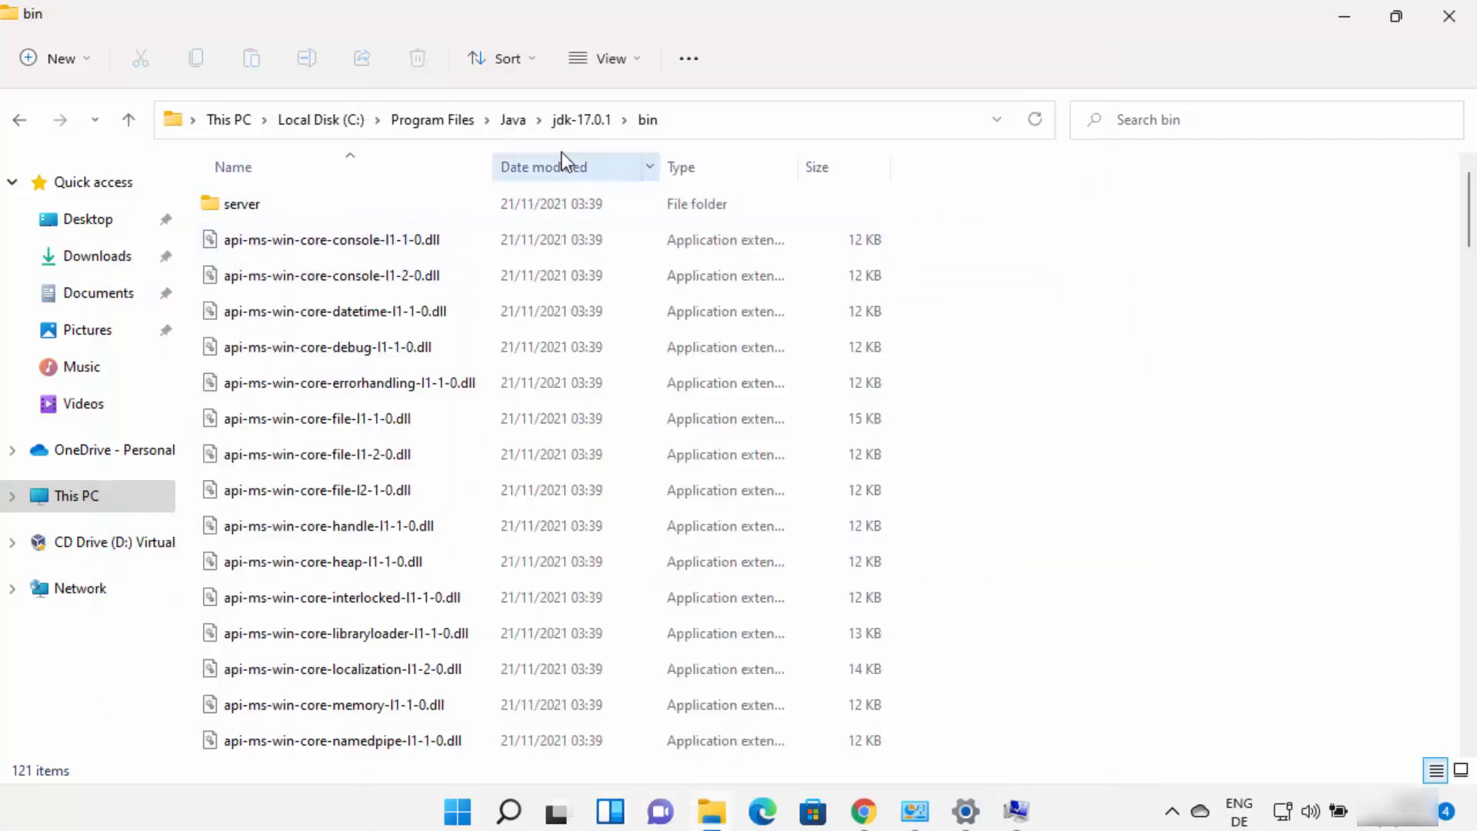
{"action": "left_click", "coordinate": [603, 121]}
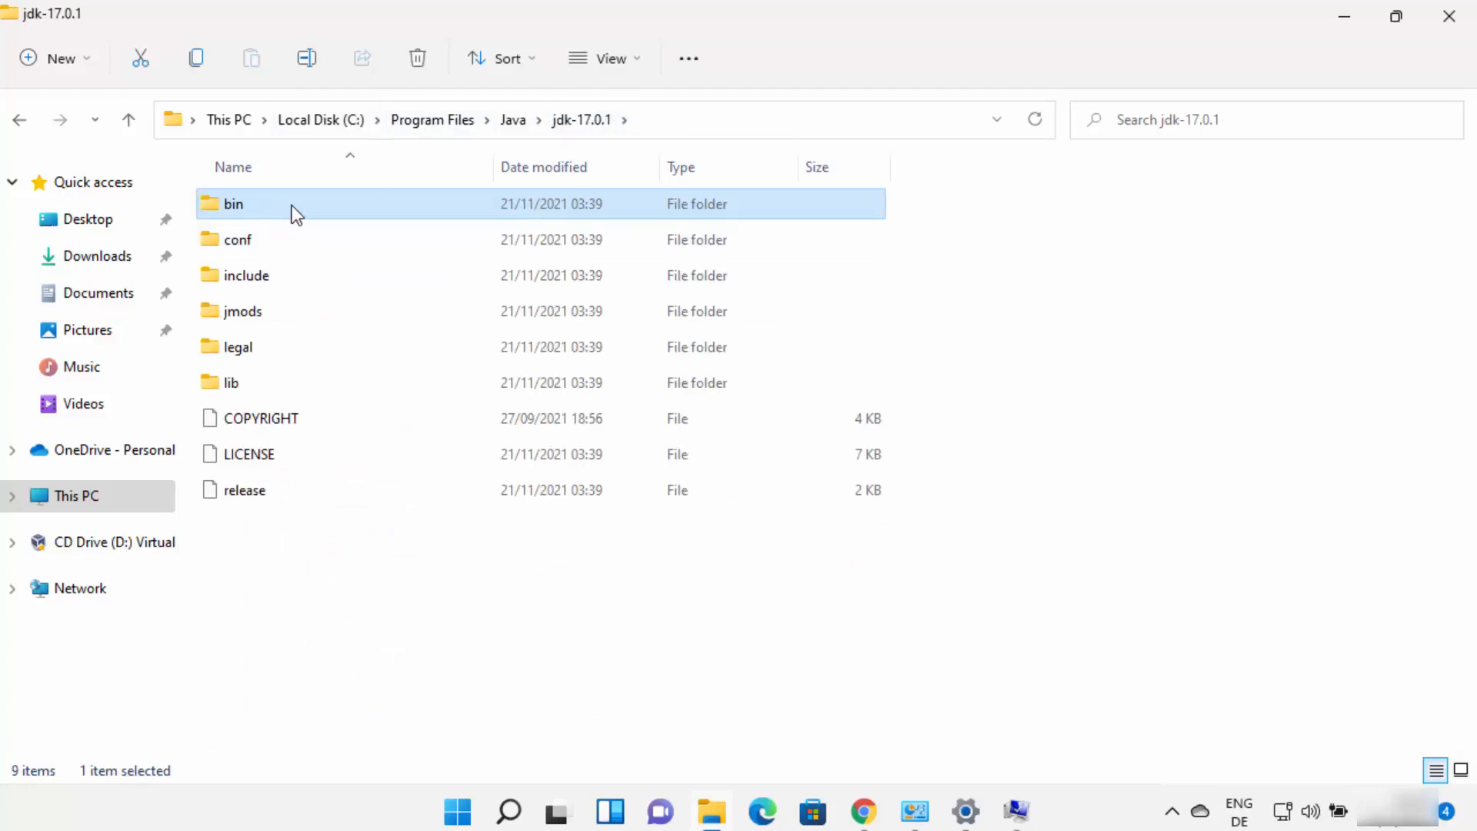
{"action": "left_click", "coordinate": [673, 123]}
{"action": "key", "text": "ctrl+c"}
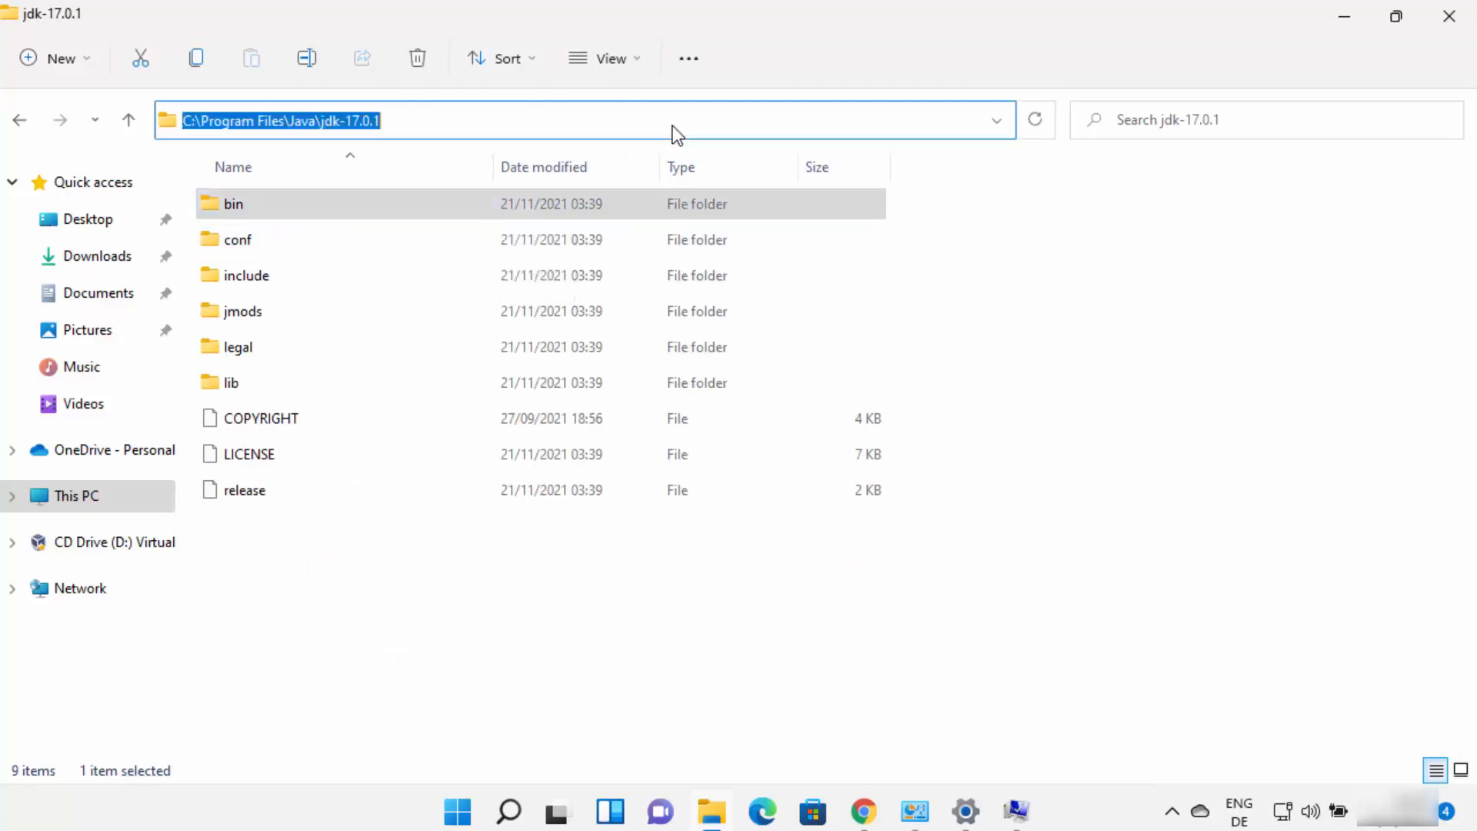
{"action": "left_click", "coordinate": [396, 122]}
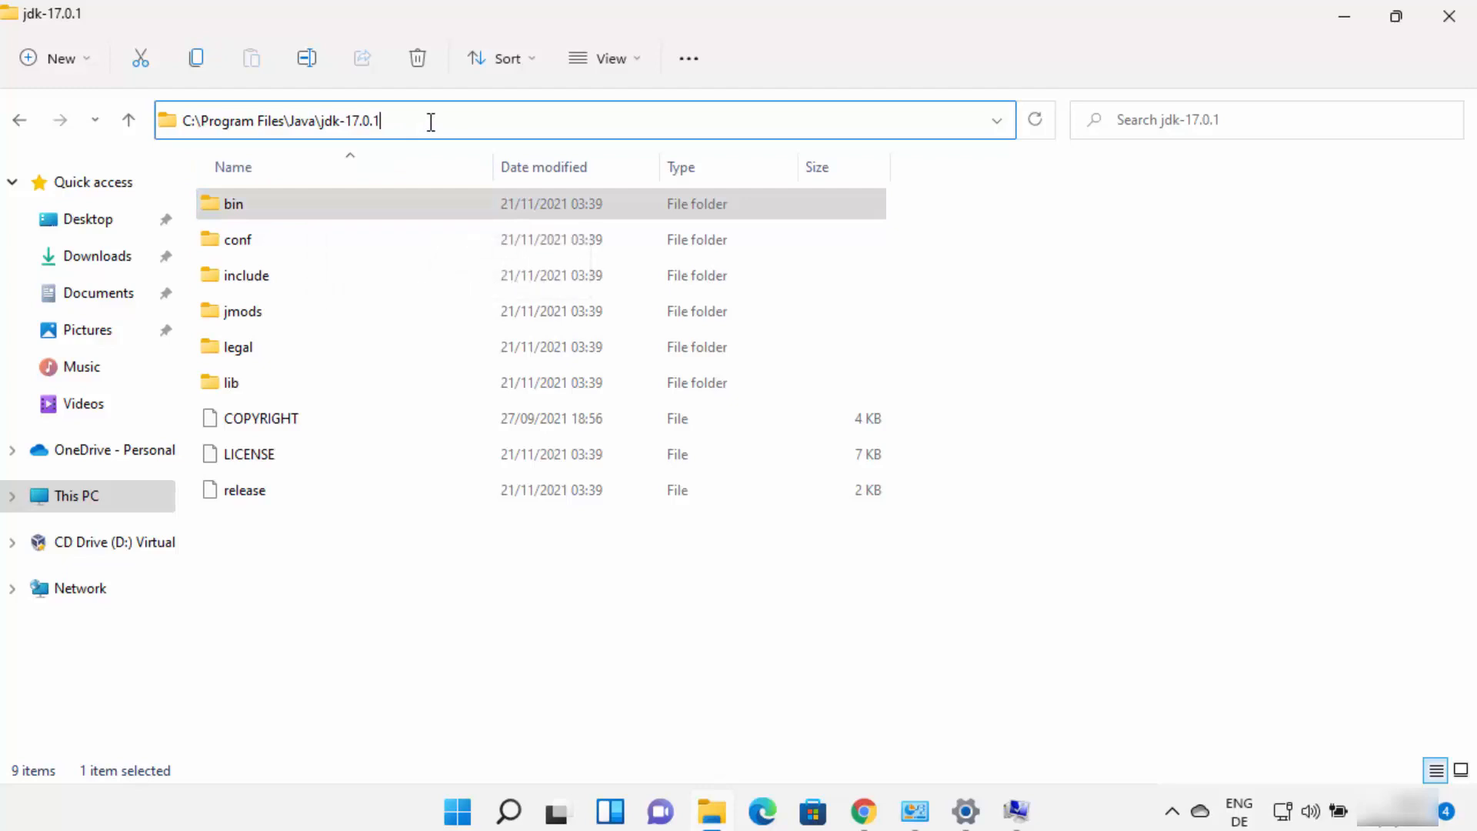
- Paste C:\Program Files\Java\jdk-17.0.1 as the value of JAVA_HOME and create the user variable
{"action": "left_click", "coordinate": [1017, 816]}
{"action": "key", "text": "ctrl+v"}
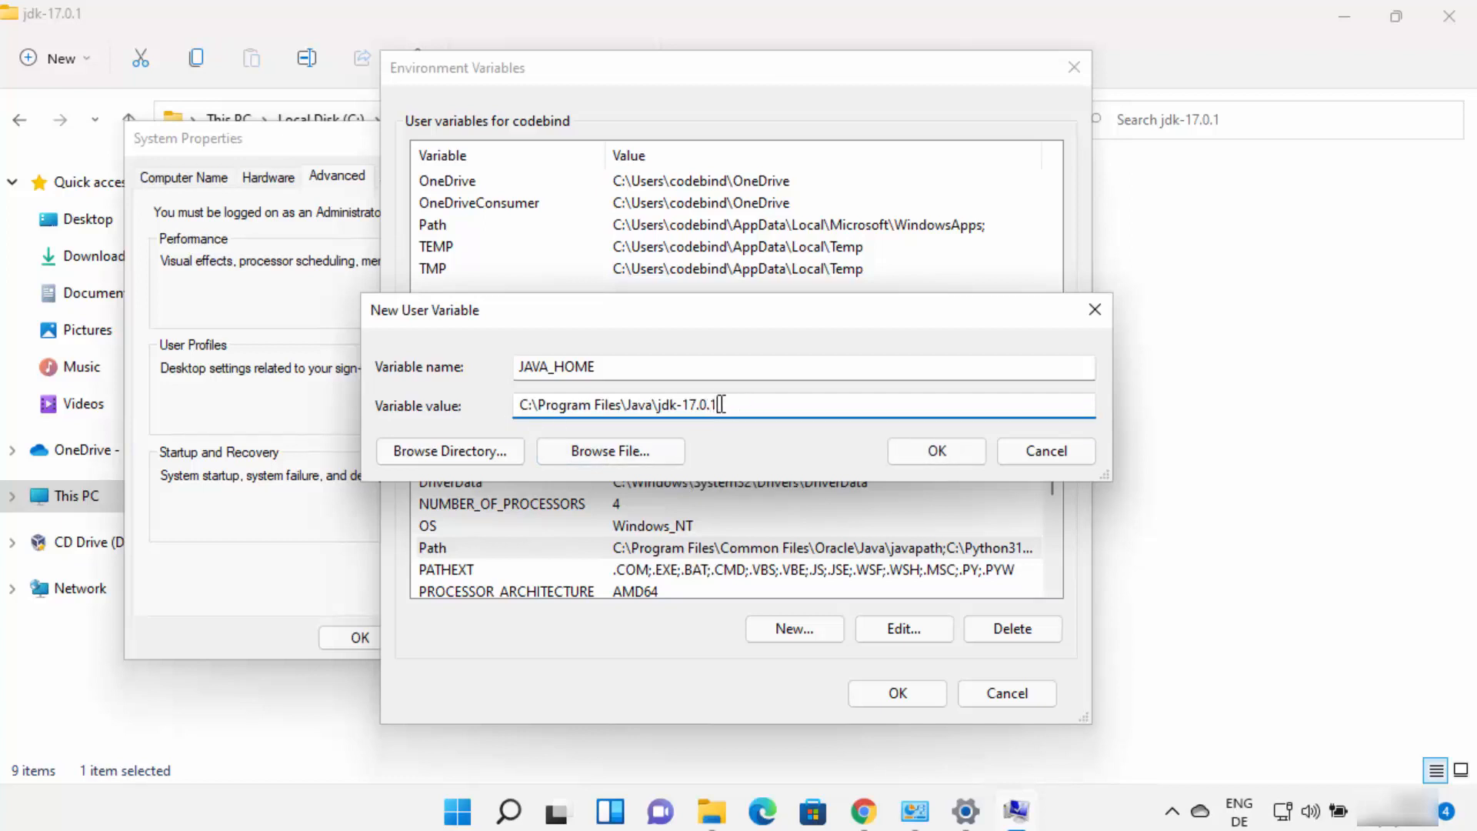
{"action": "left_click_drag", "start_coordinate": [739, 405], "coordinate": [516, 405]}
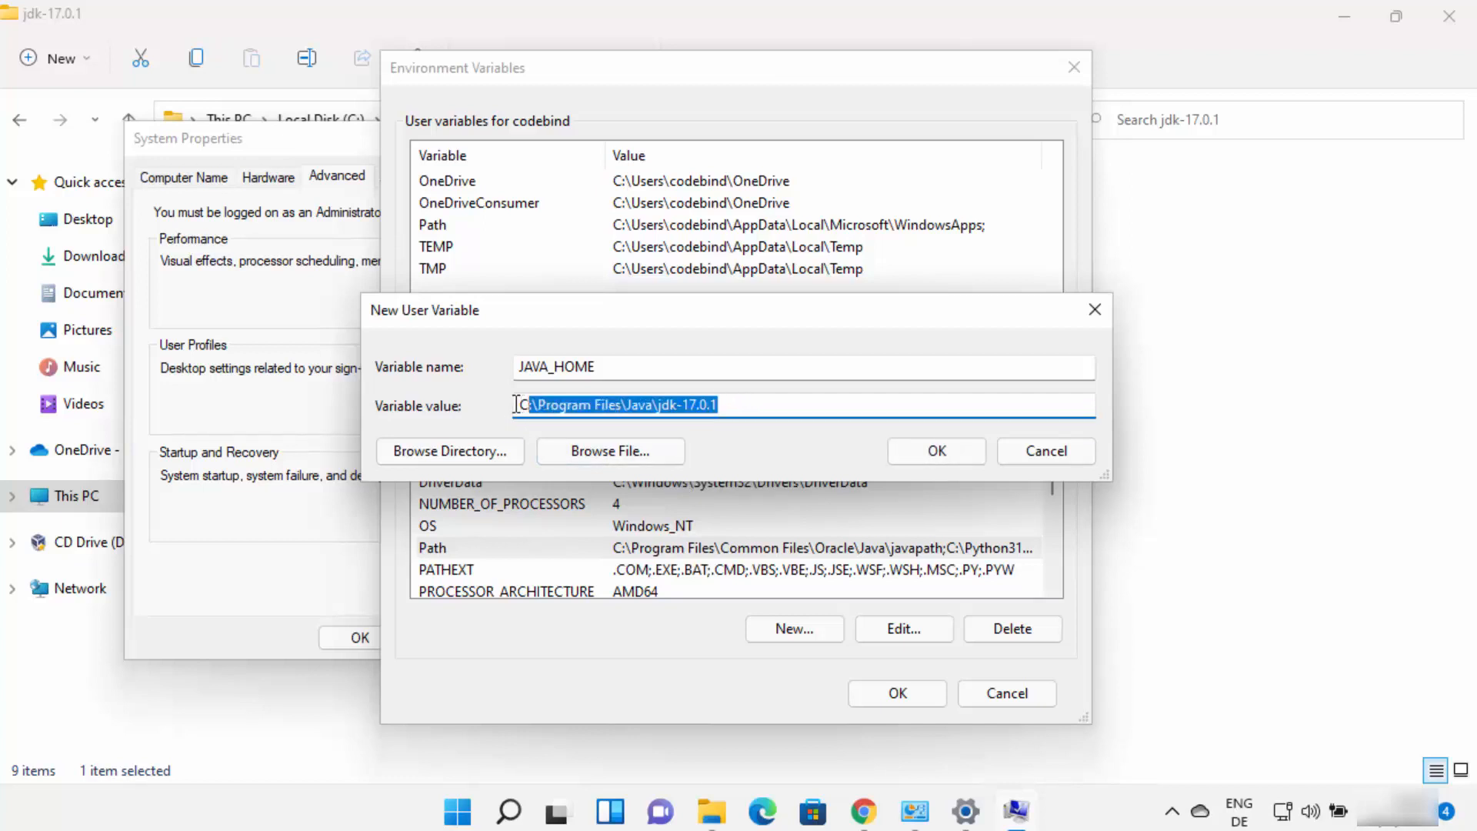
{"action": "left_click", "coordinate": [934, 453]}
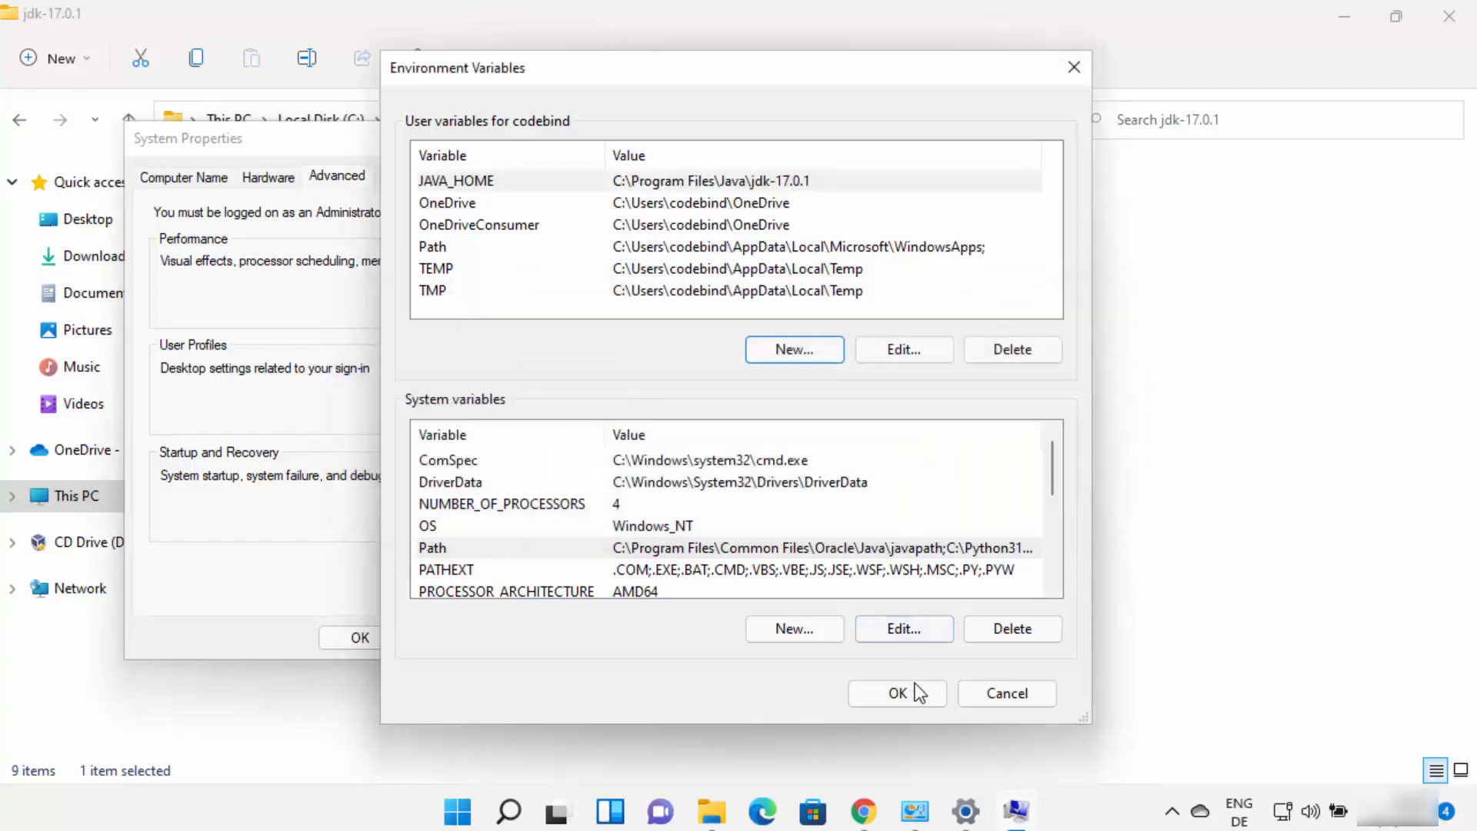
- Confirm the Environment Variables and System Properties dialogs, and close the File Explorer and Settings windows
{"action": "left_click", "coordinate": [912, 694]}
{"action": "left_click", "coordinate": [381, 645]}
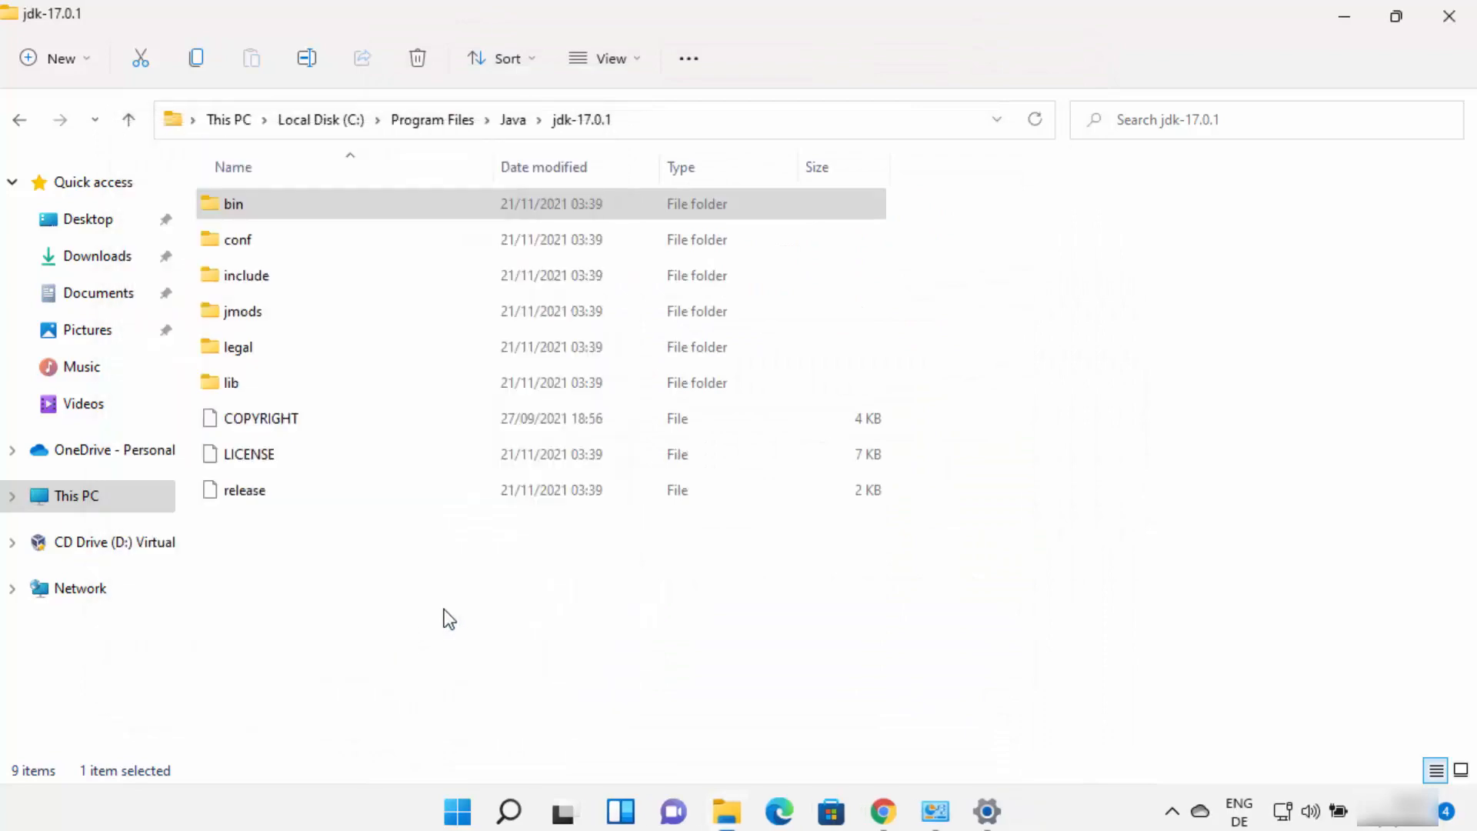
{"action": "left_click", "coordinate": [1444, 23]}
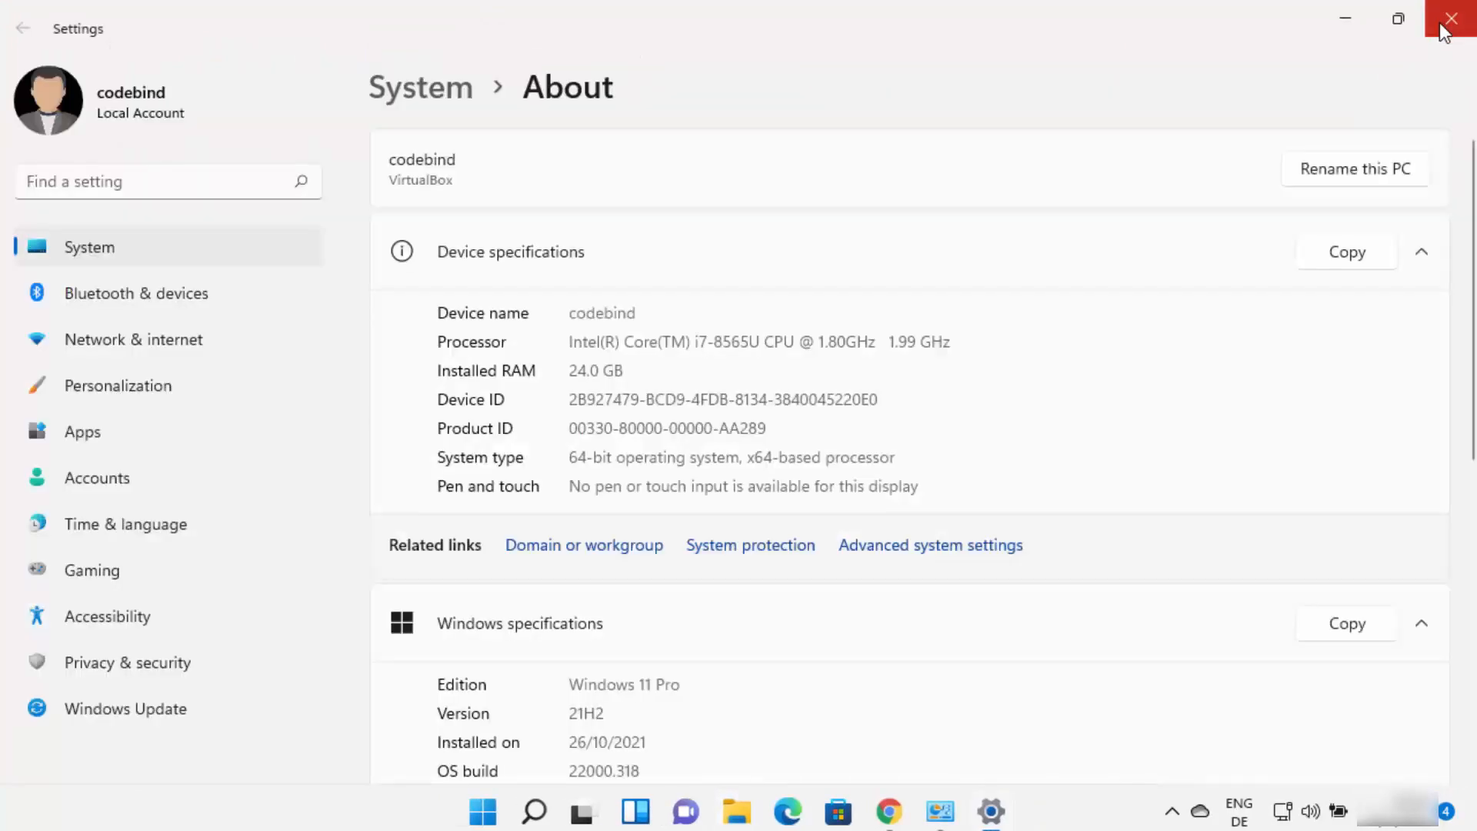
{"action": "left_click", "coordinate": [1445, 23]}
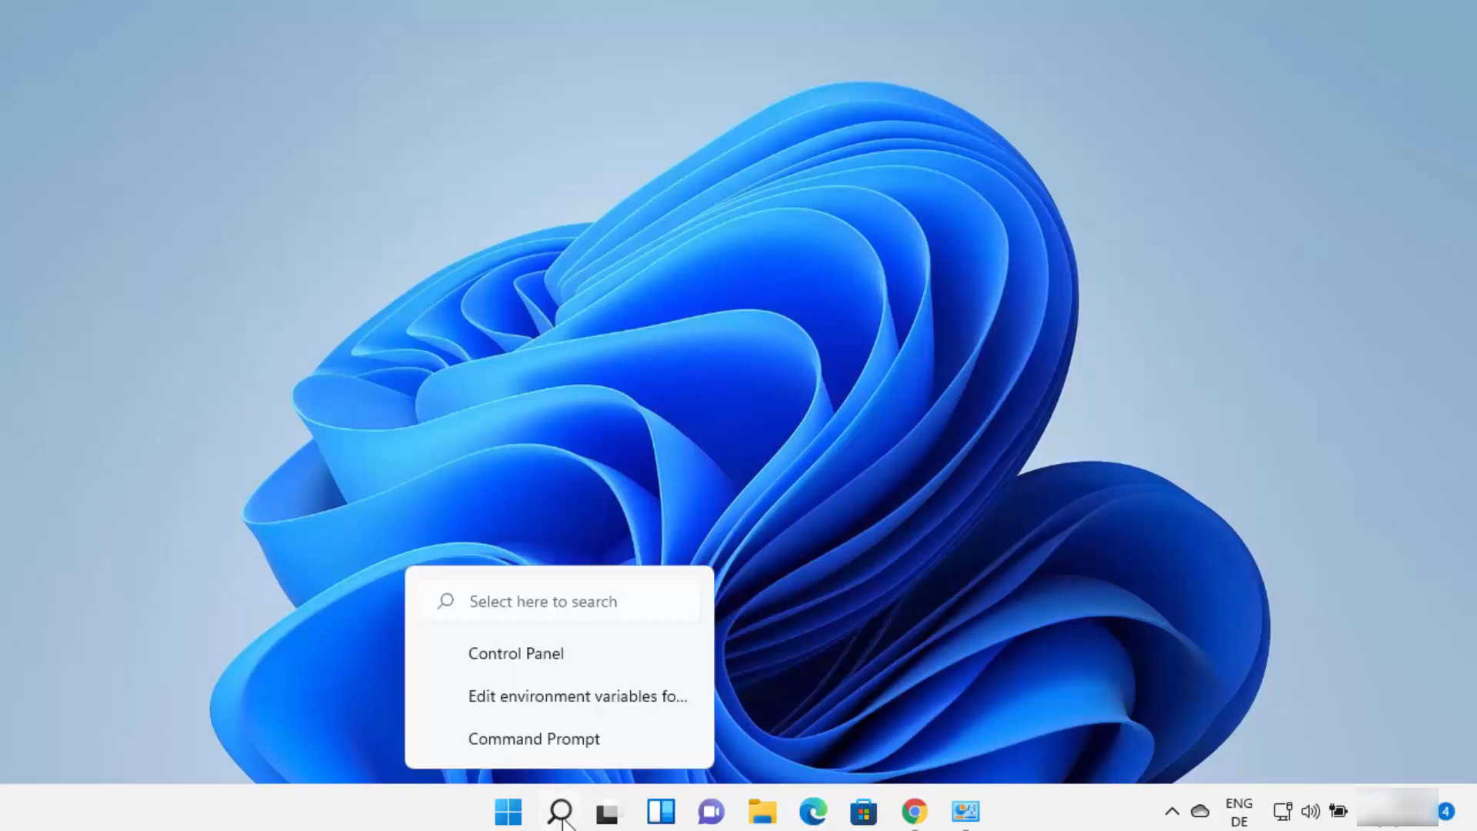
- Search Windows for "cmd", open Command Prompt, and check the installed Java version with java -version
{"action": "left_click", "coordinate": [560, 814]}
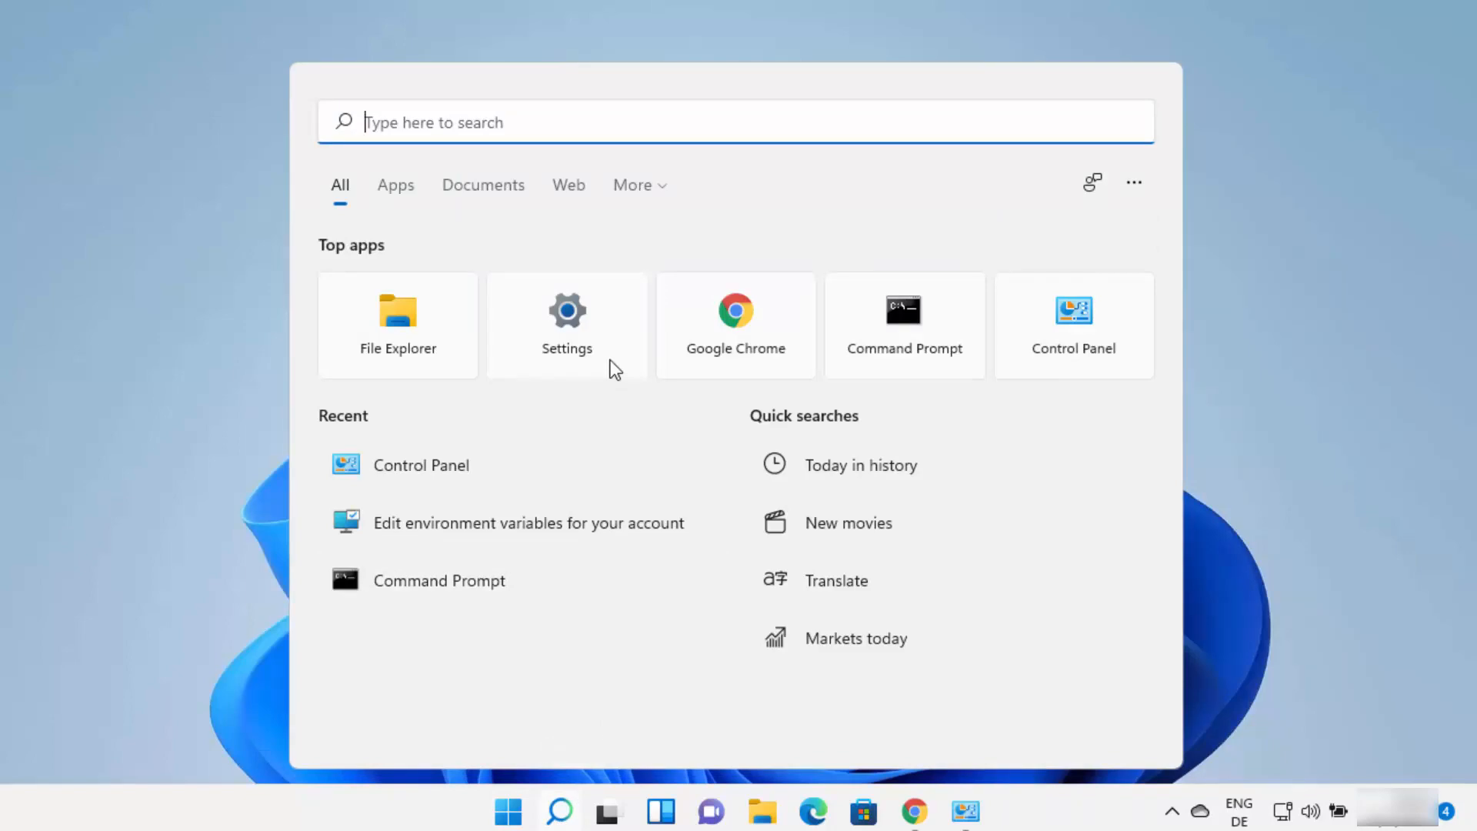
{"action": "type", "text": "cmd"}
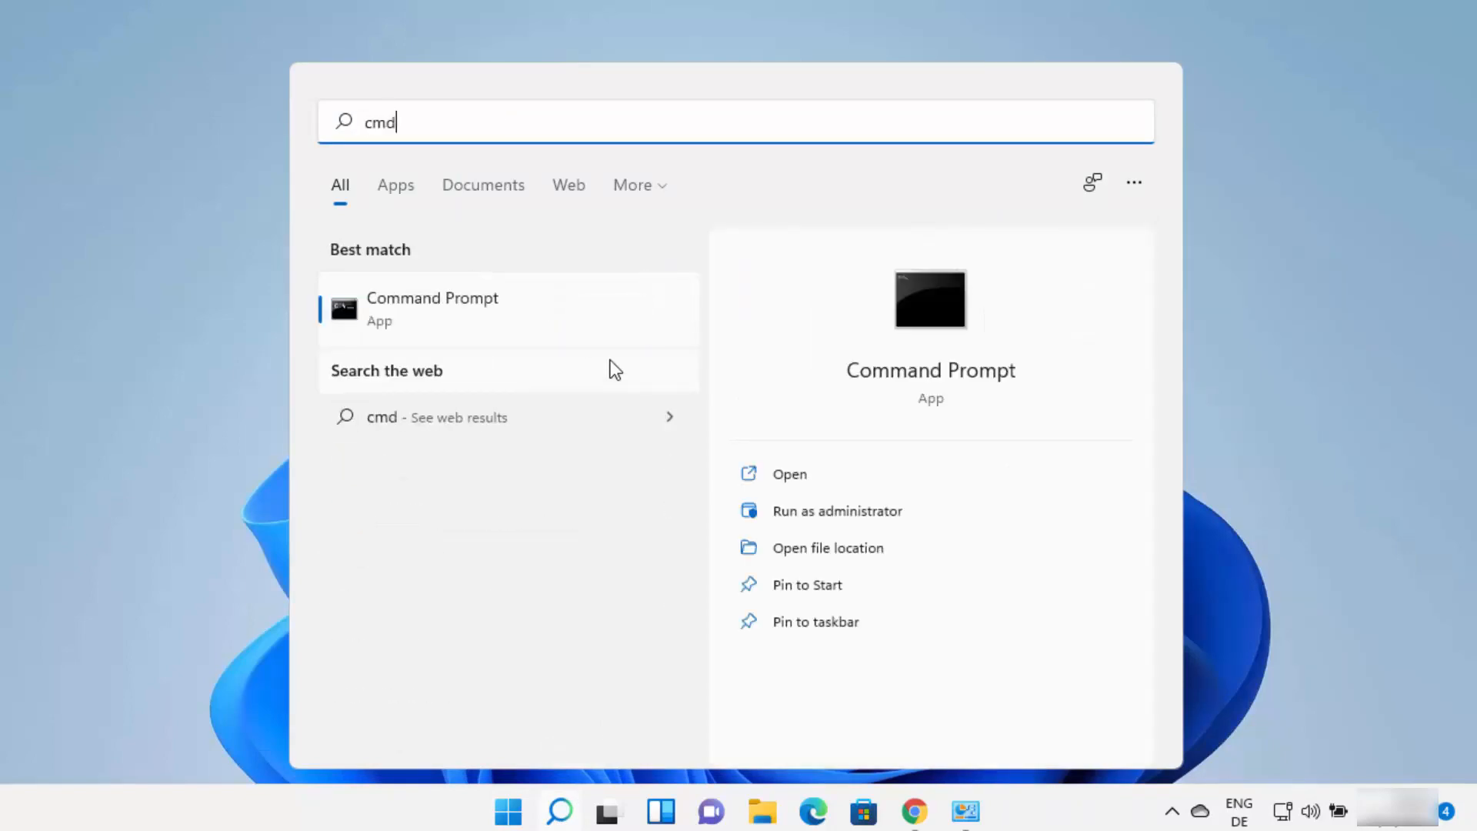
{"action": "left_click", "coordinate": [482, 297]}
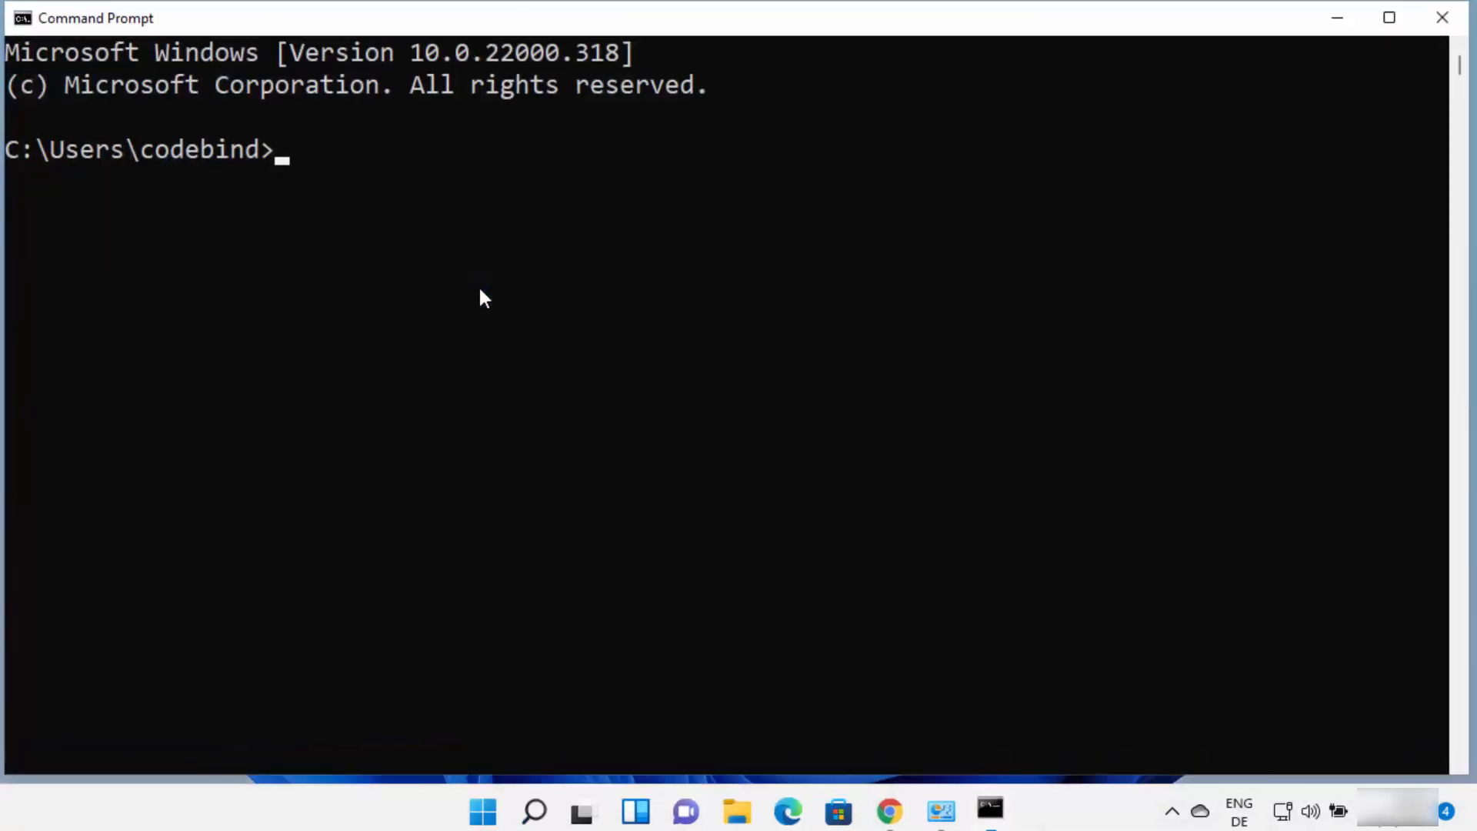
{"action": "type", "text": "java"}
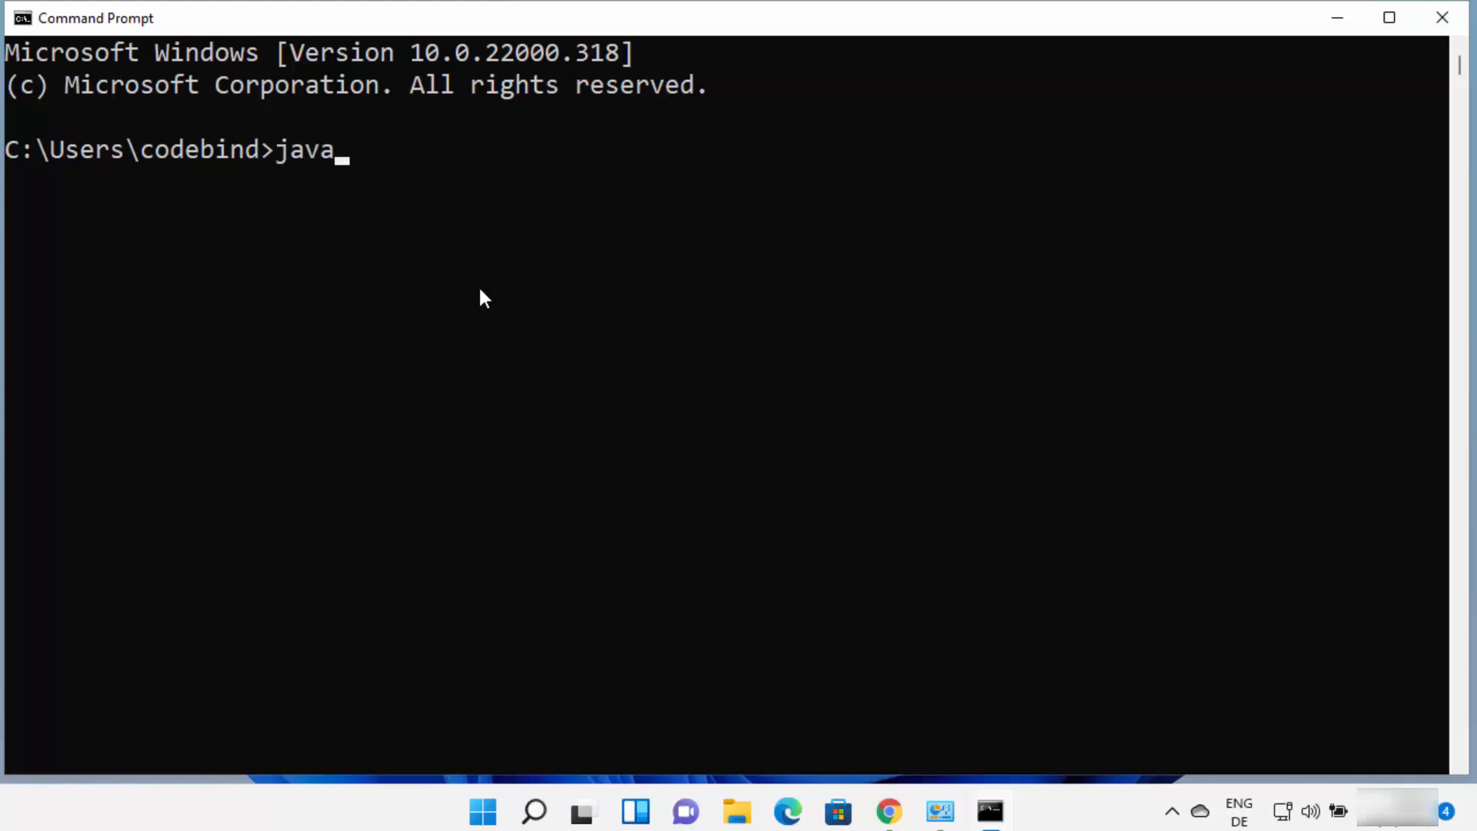
{"action": "type", "text": " -version"}
{"action": "key", "text": "Return"}
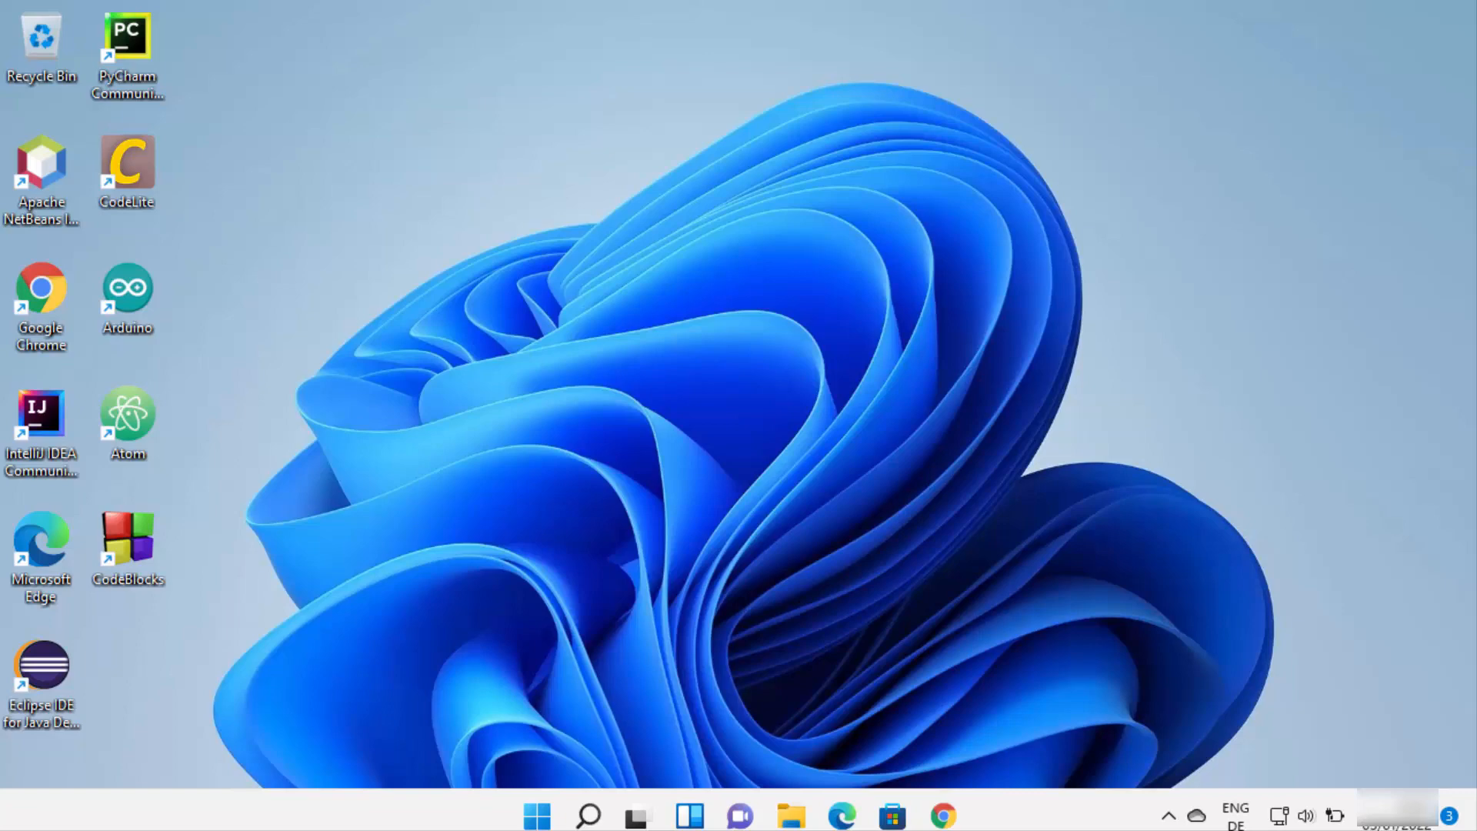
- Search for "android studio download" in Google Chrome, open the developer.android.com/studio page, and check the offered Windows version
{"action": "left_click", "coordinate": [944, 814]}
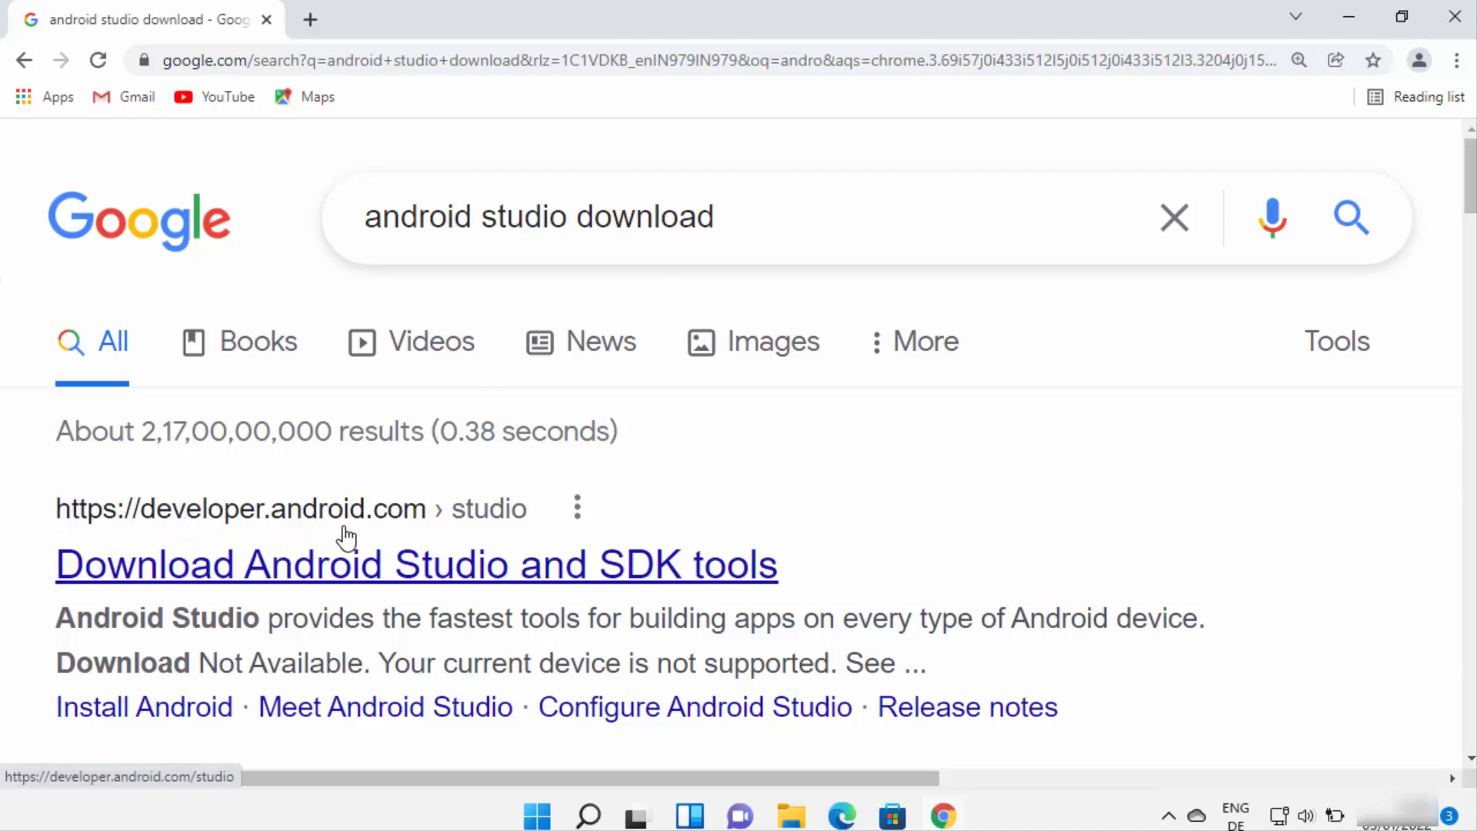
{"action": "left_click", "coordinate": [478, 569]}
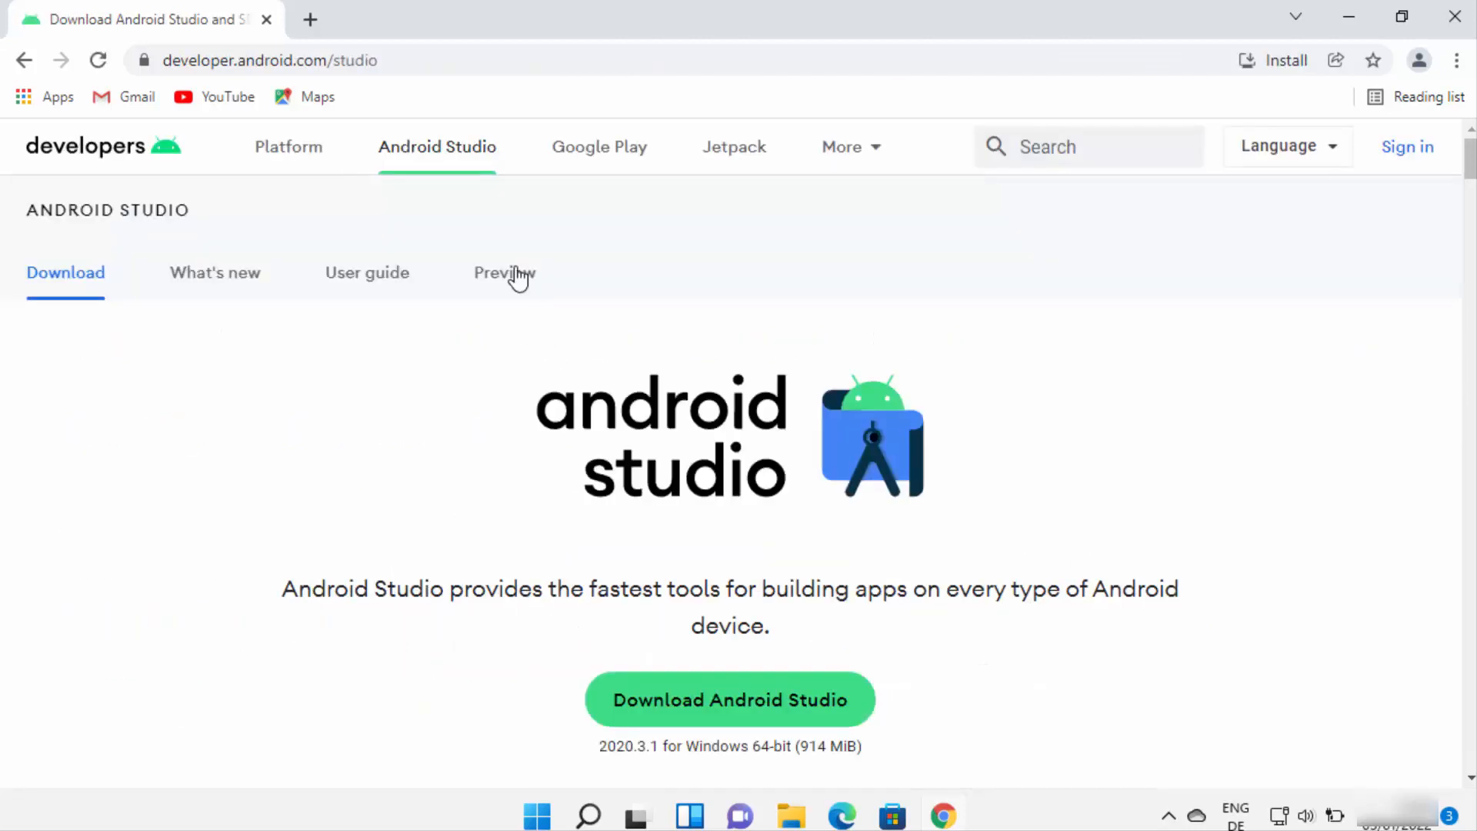
{"action": "left_click", "coordinate": [496, 62]}
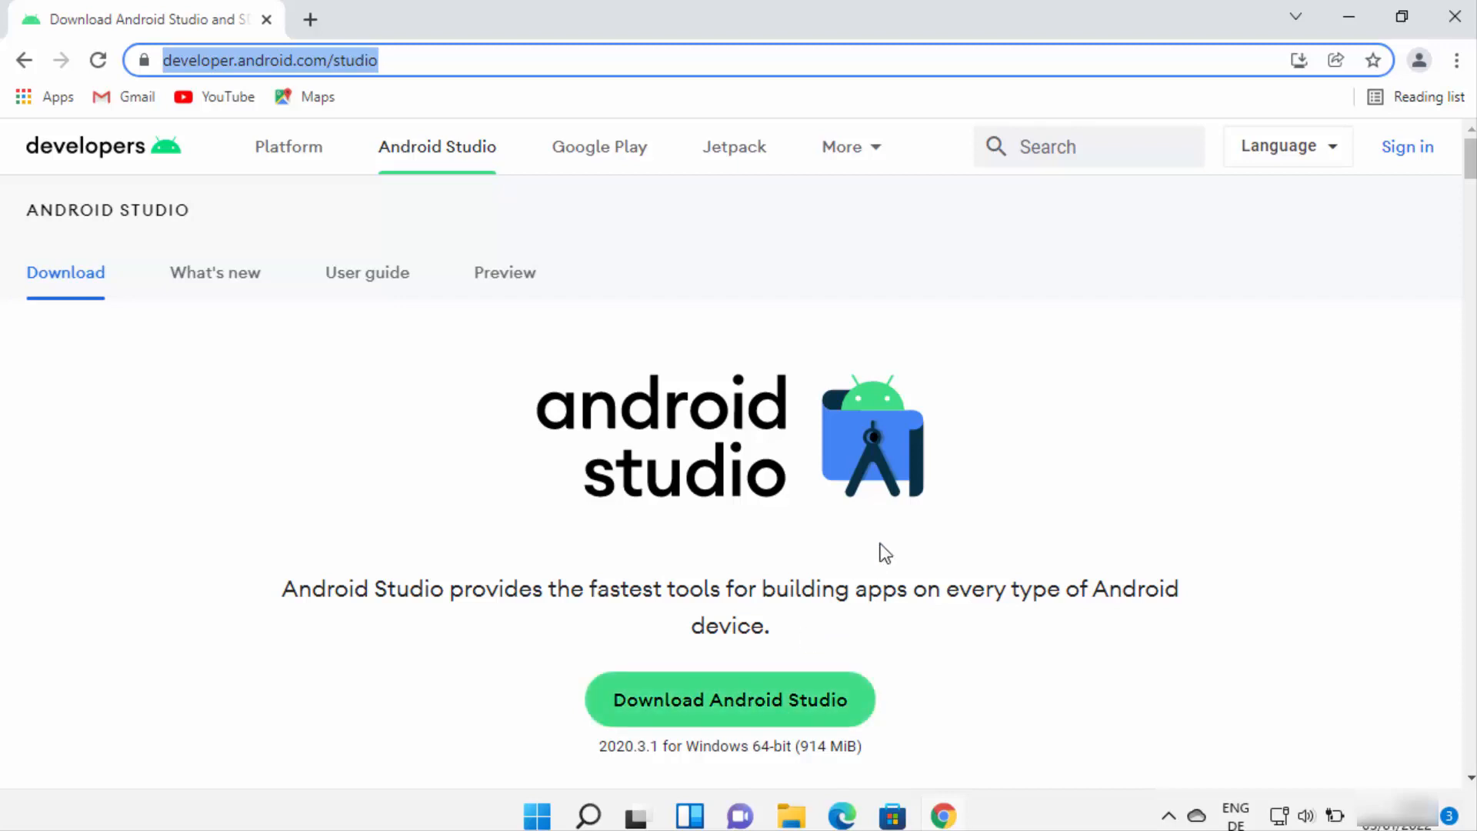
{"action": "scroll", "coordinate": [861, 569], "scroll_direction": "down", "scroll_amount": 1}
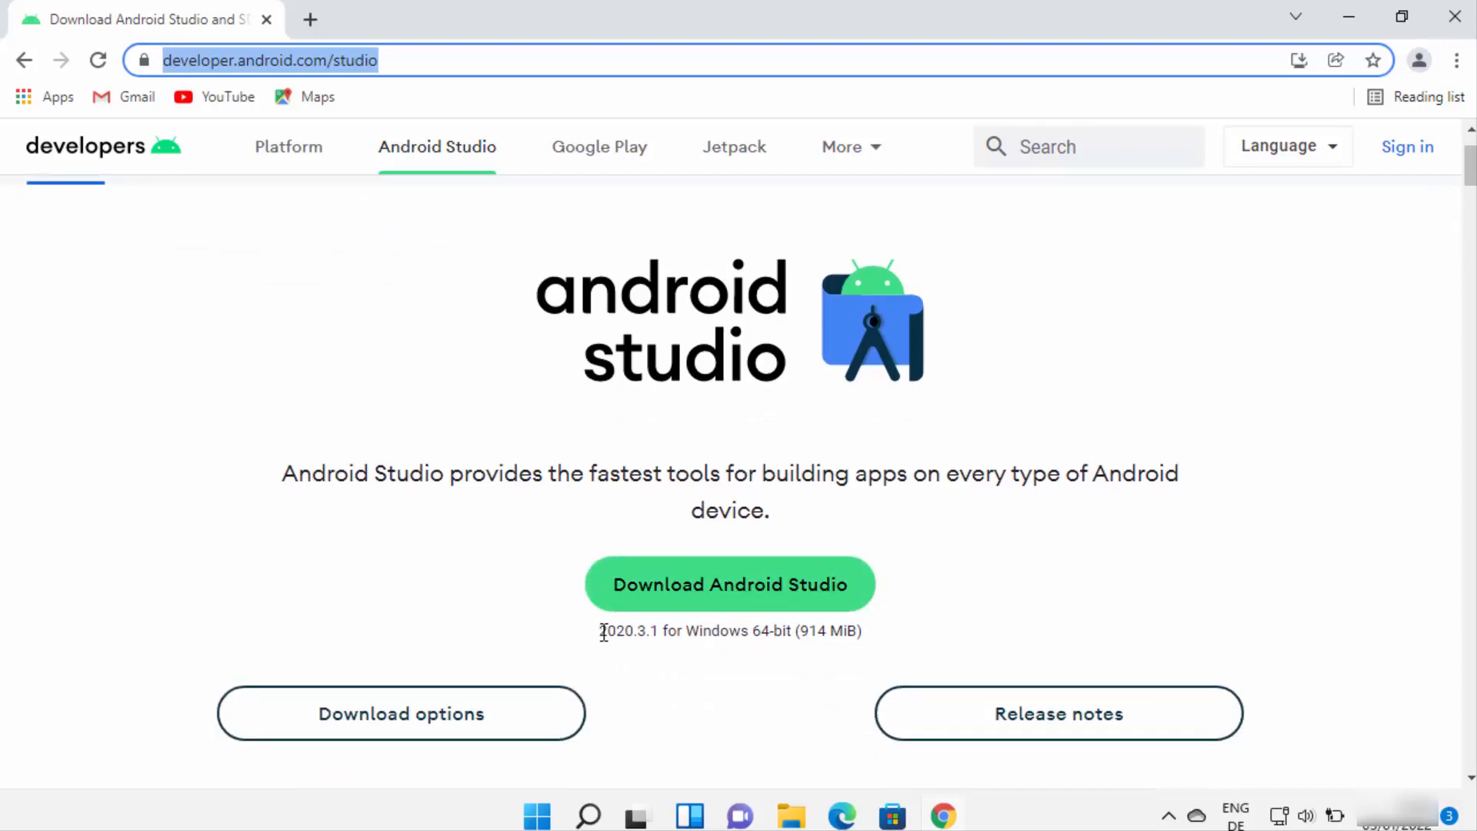
{"action": "left_click_drag", "start_coordinate": [599, 631], "coordinate": [625, 632]}
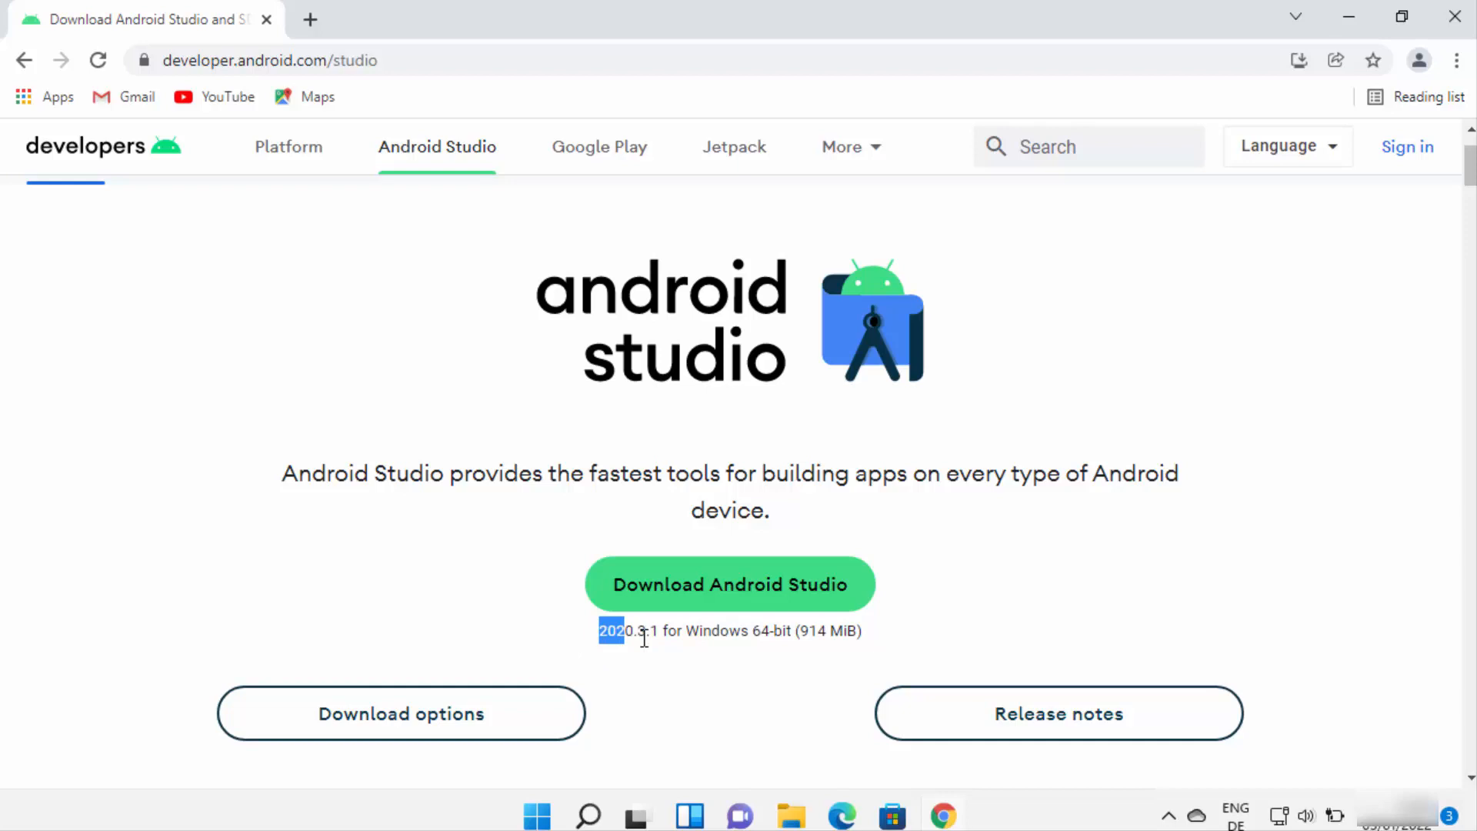
- Accept the terms and conditions and download Android Studio 2020.3.1 for Windows
{"action": "left_click", "coordinate": [720, 604]}
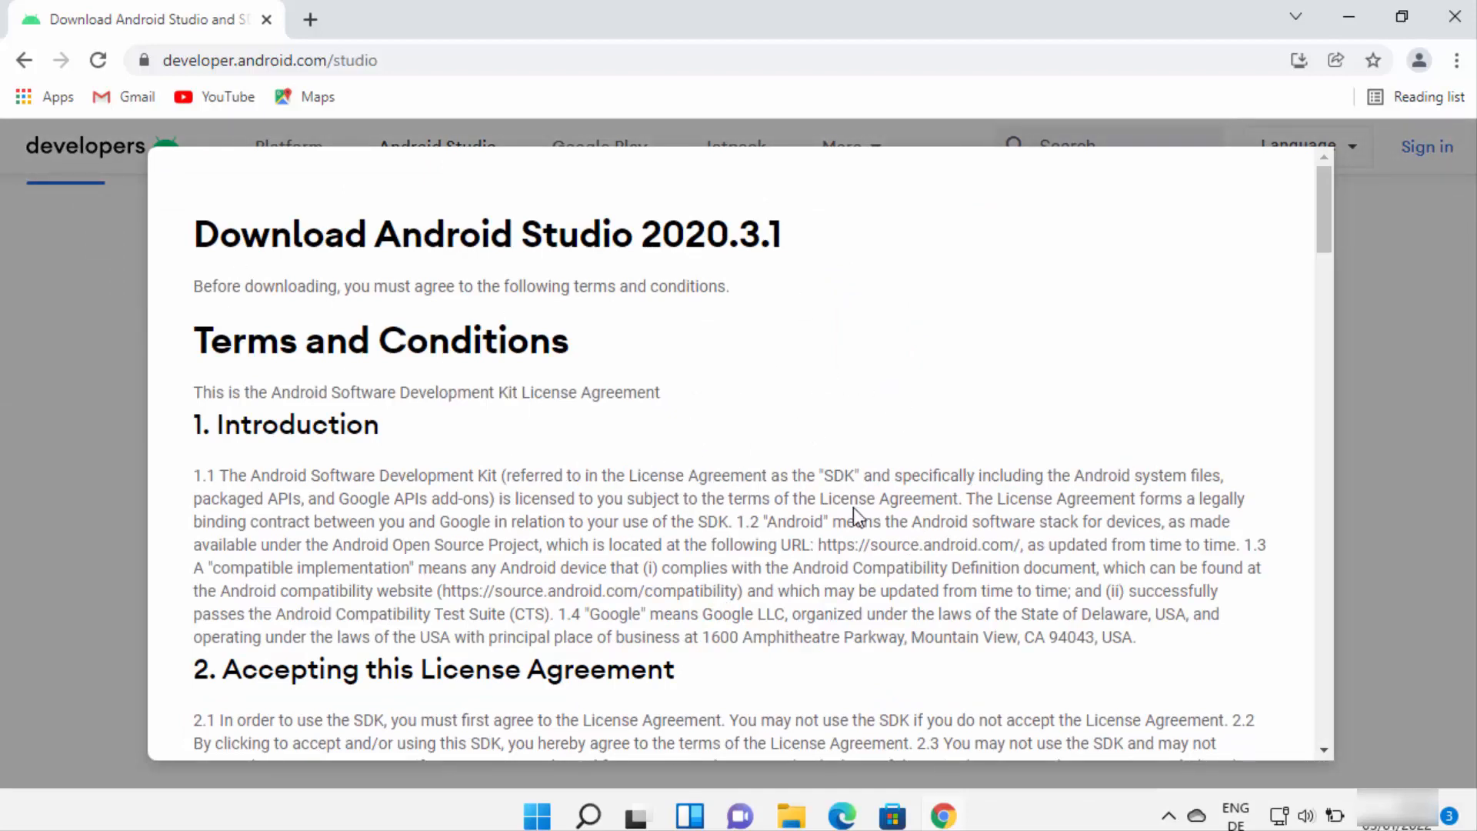
{"action": "scroll", "coordinate": [860, 437], "scroll_direction": "down", "scroll_amount": 20}
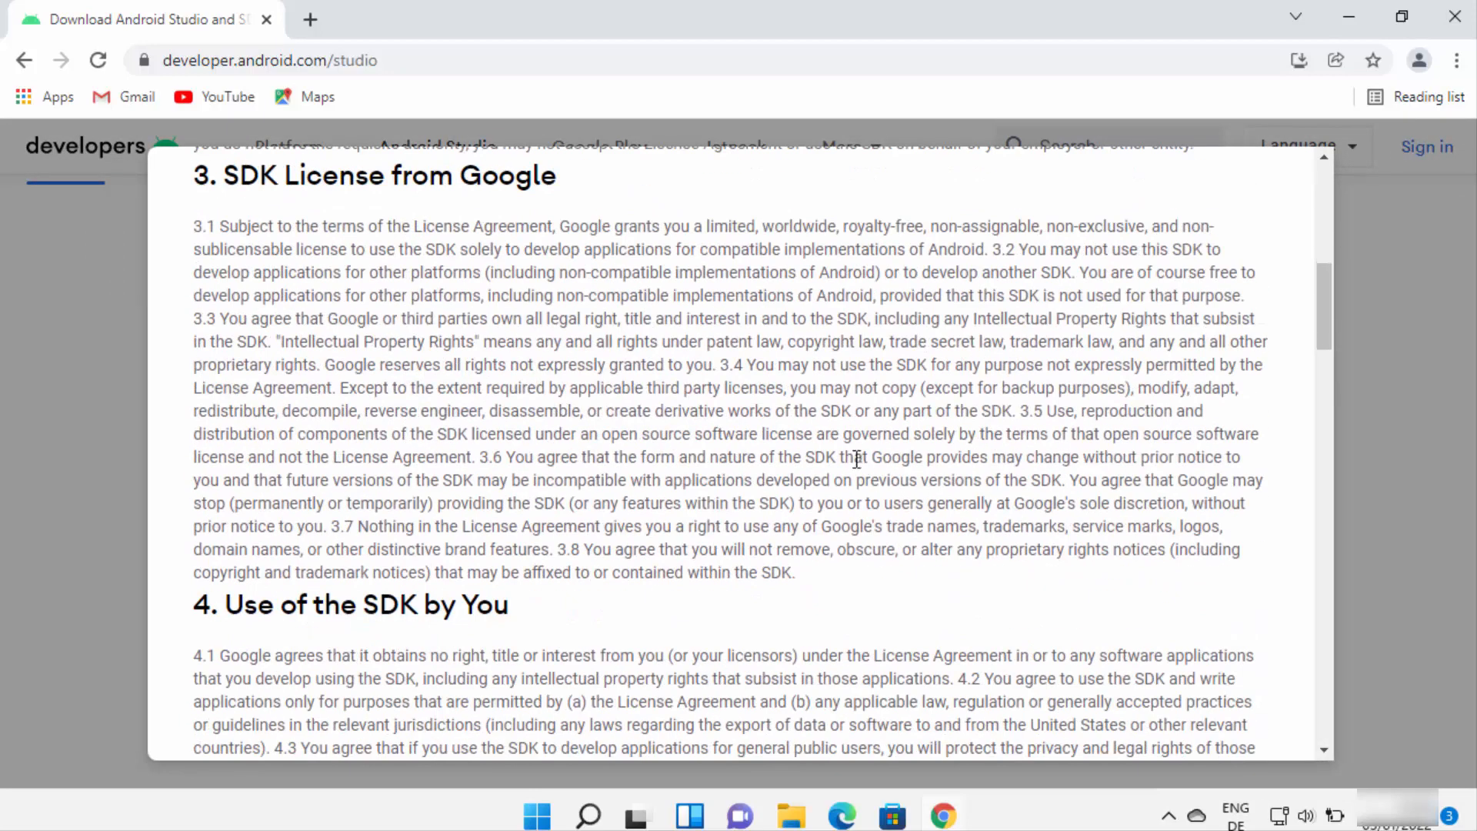
{"action": "scroll", "coordinate": [852, 463], "scroll_direction": "down", "scroll_amount": 12}
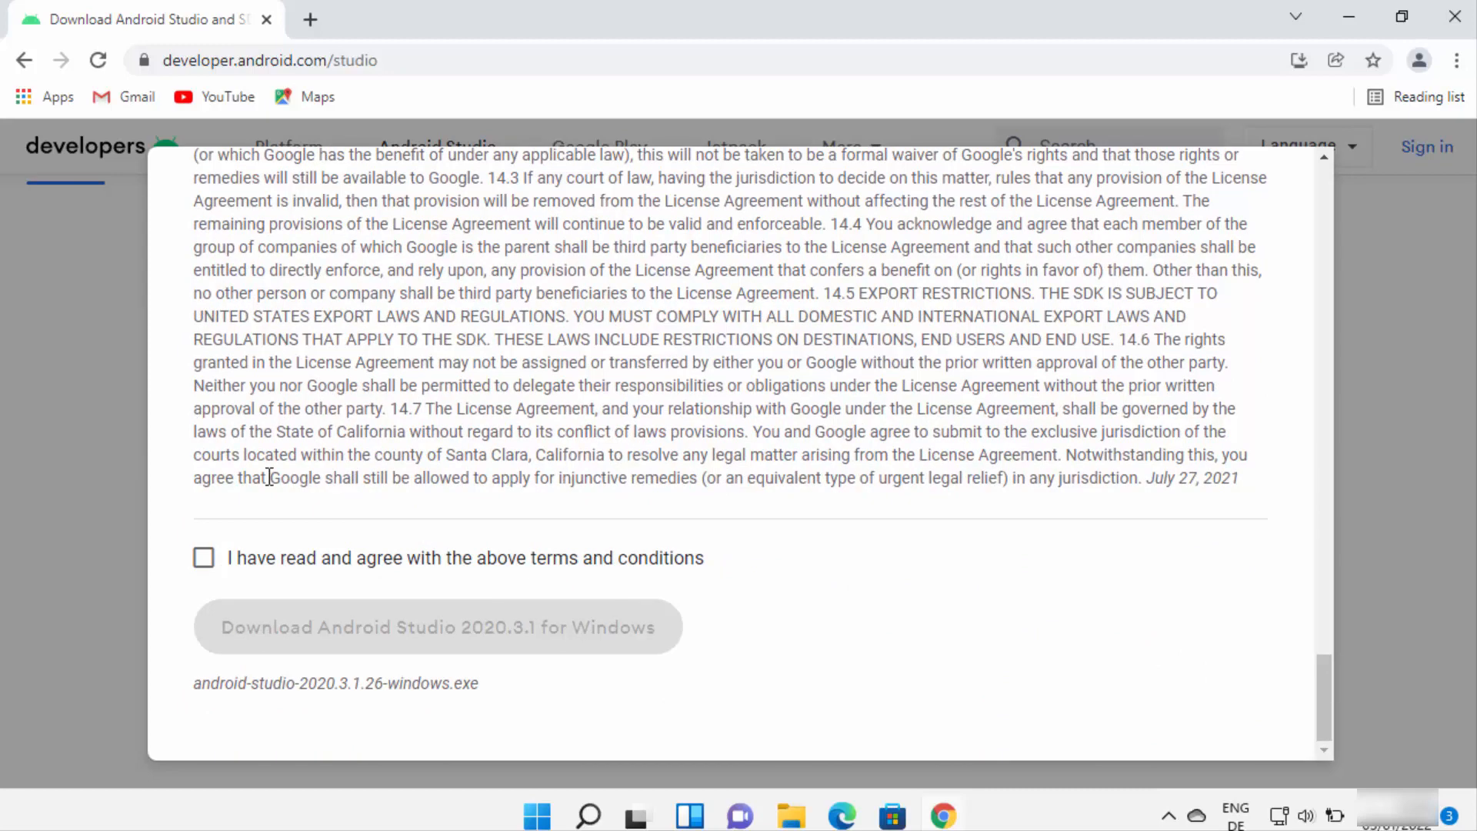
{"action": "left_click", "coordinate": [204, 558]}
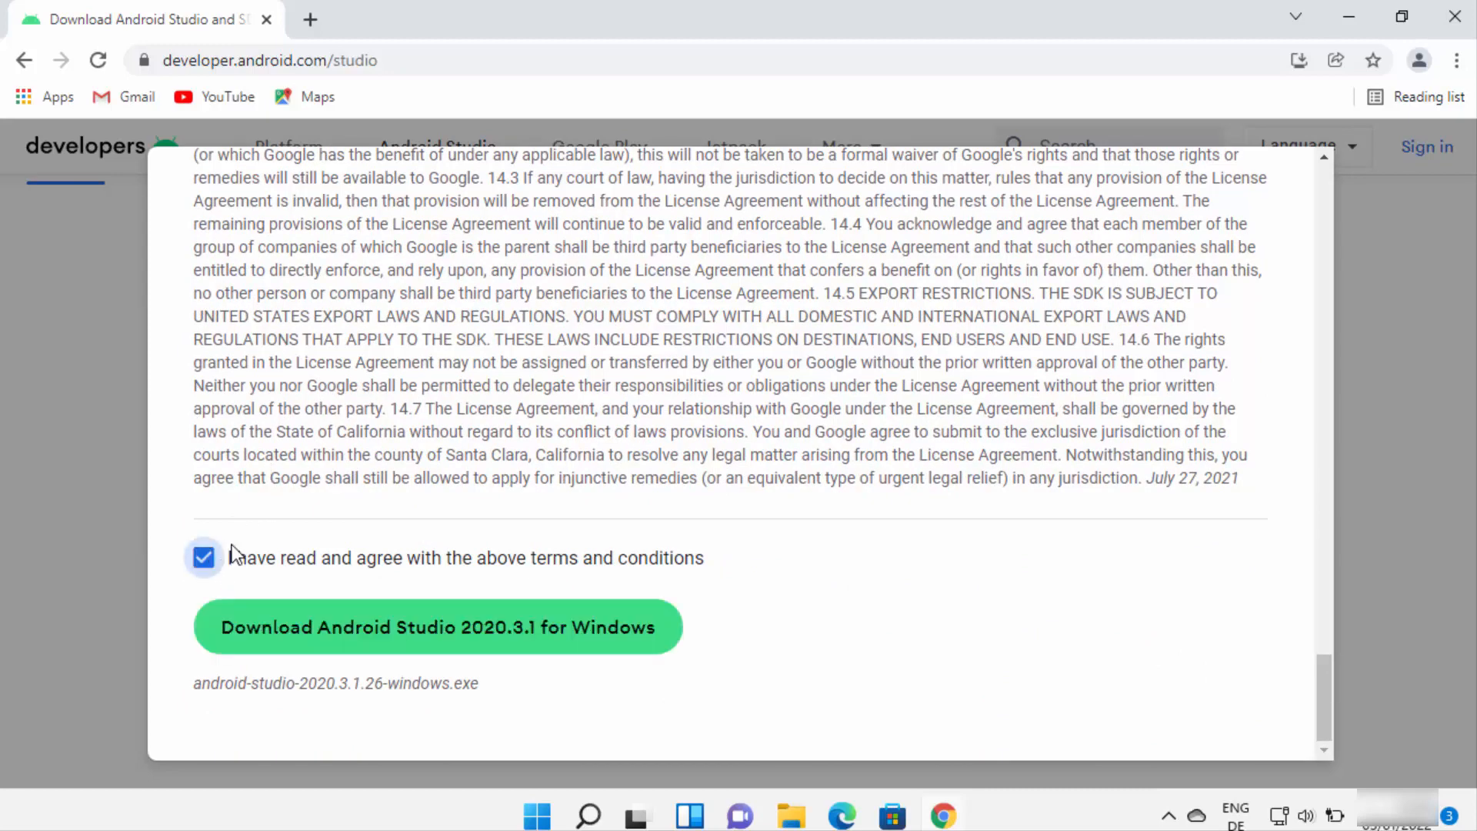
{"action": "left_click", "coordinate": [478, 638]}
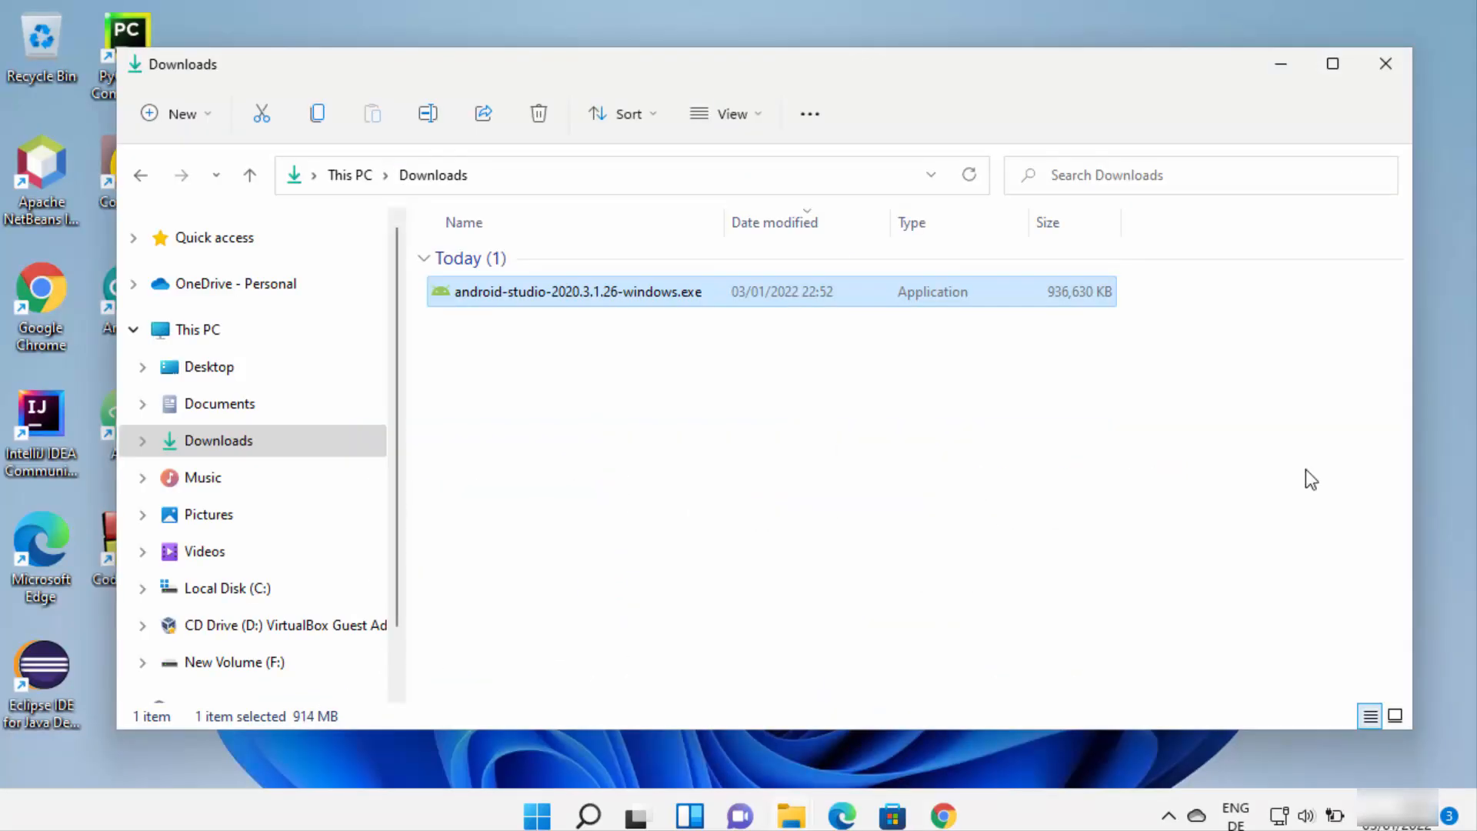
- Run android-studio-2020.3.1.26-windows.exe from the Downloads folder as administrator and allow it to make changes to the device
{"action": "right_click", "coordinate": [622, 304]}
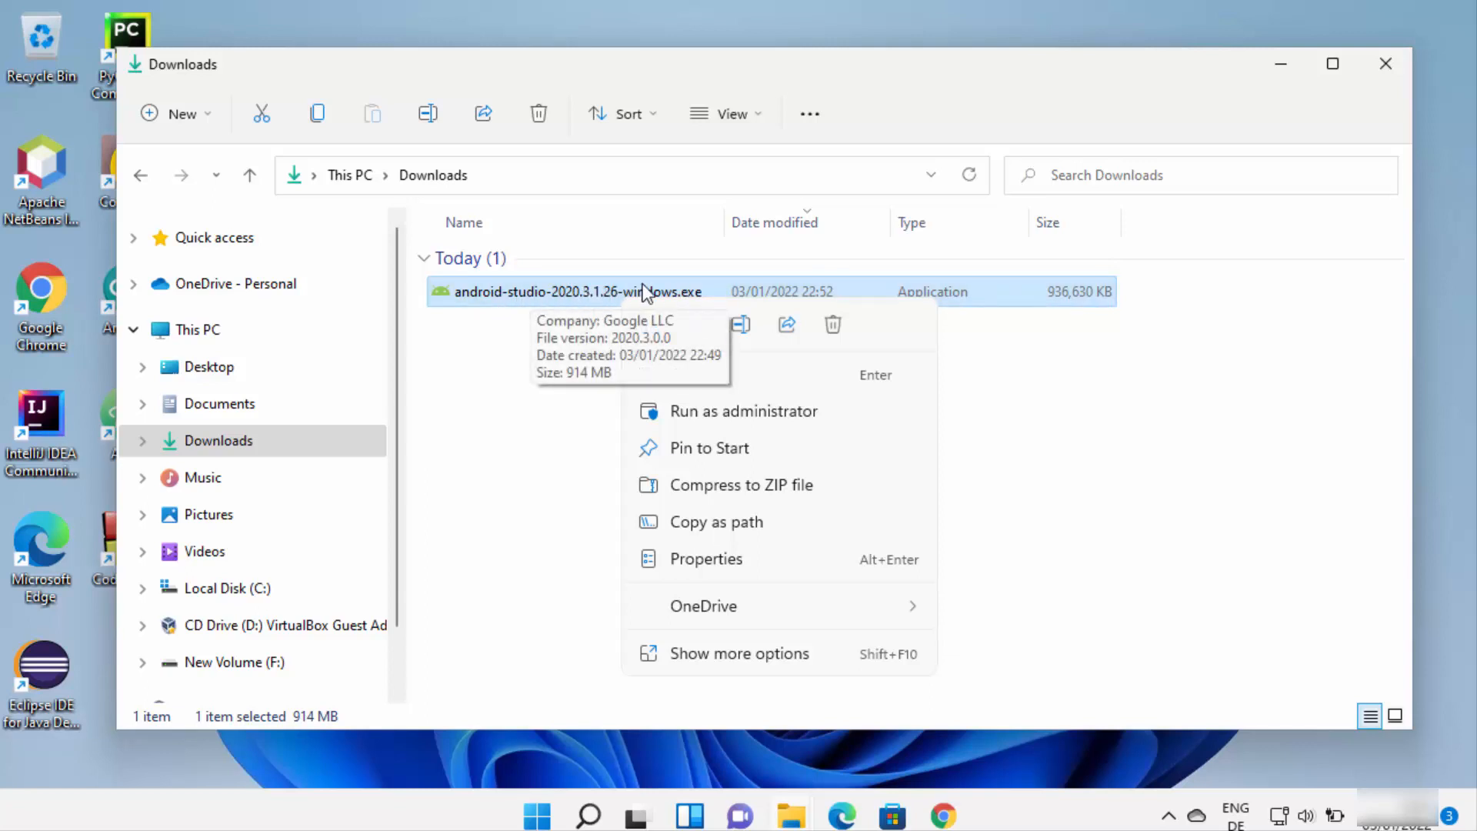
{"action": "left_click", "coordinate": [684, 414]}
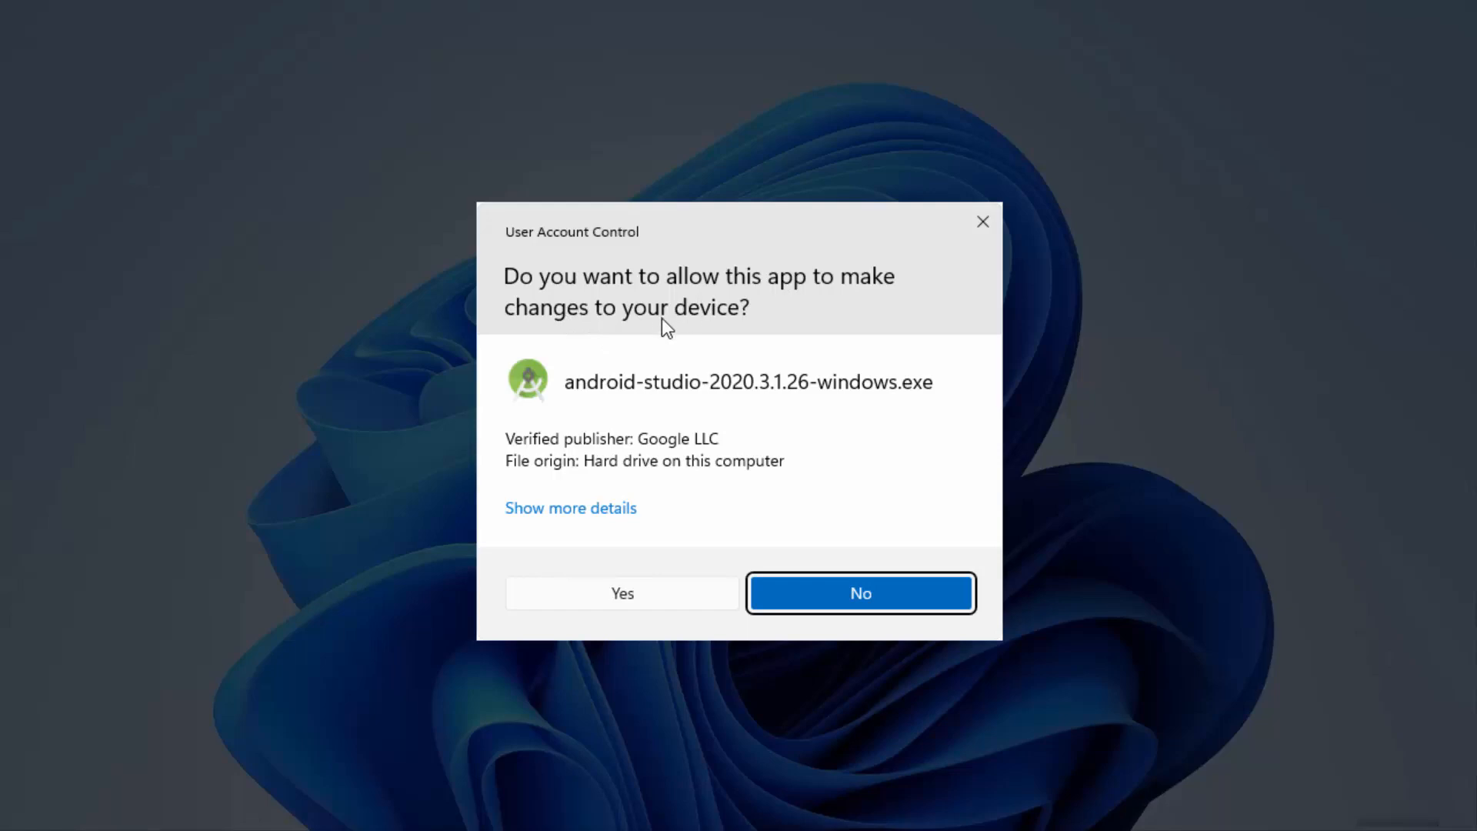
{"action": "left_click", "coordinate": [638, 591]}
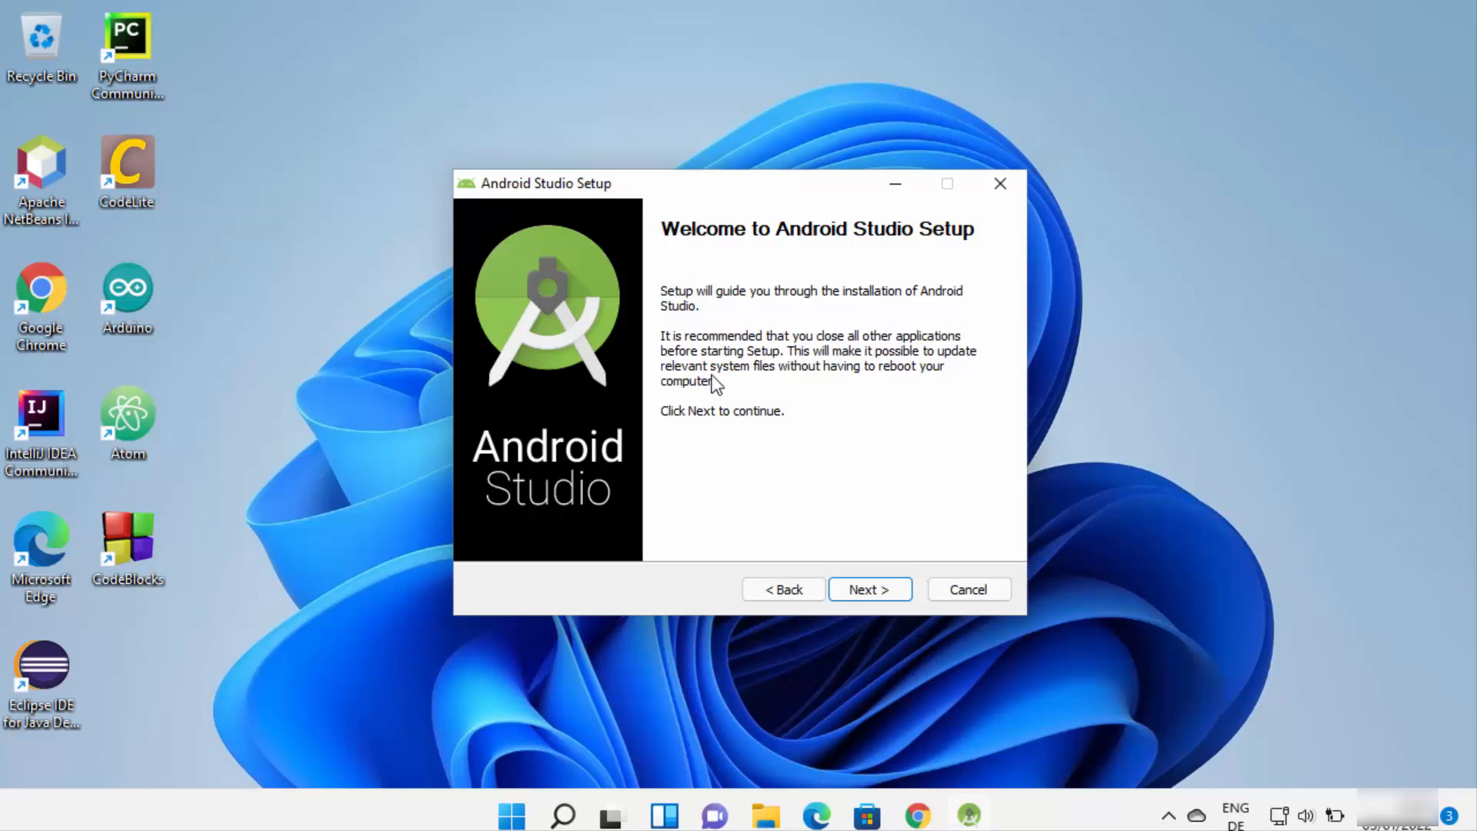
- Install Android Studio with Android Virtual Device in C:\Program Files\Android\Android Studio, using the Android Studio Start Menu folder
{"action": "left_click", "coordinate": [854, 586]}
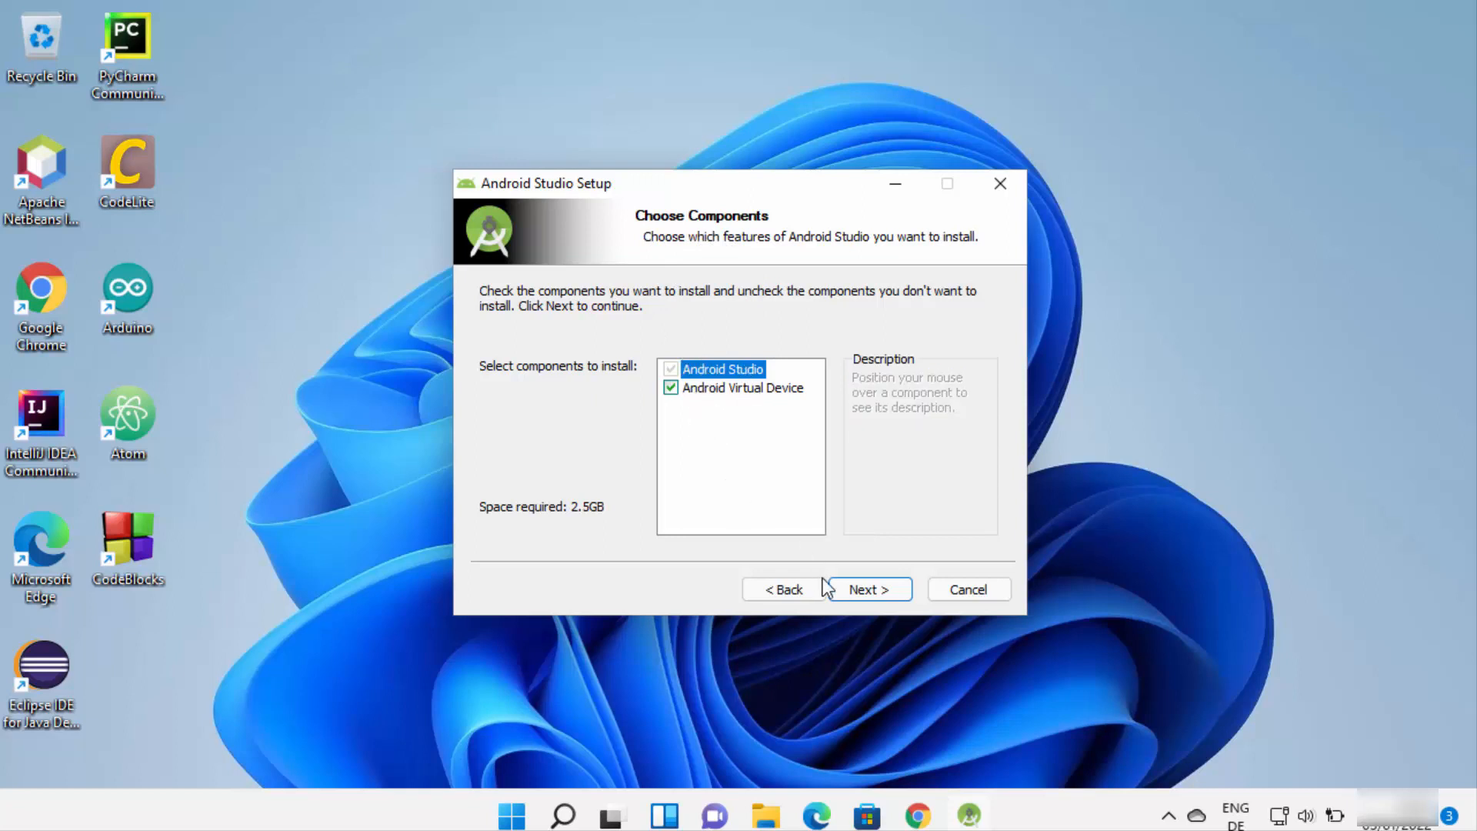
{"action": "left_click", "coordinate": [852, 599]}
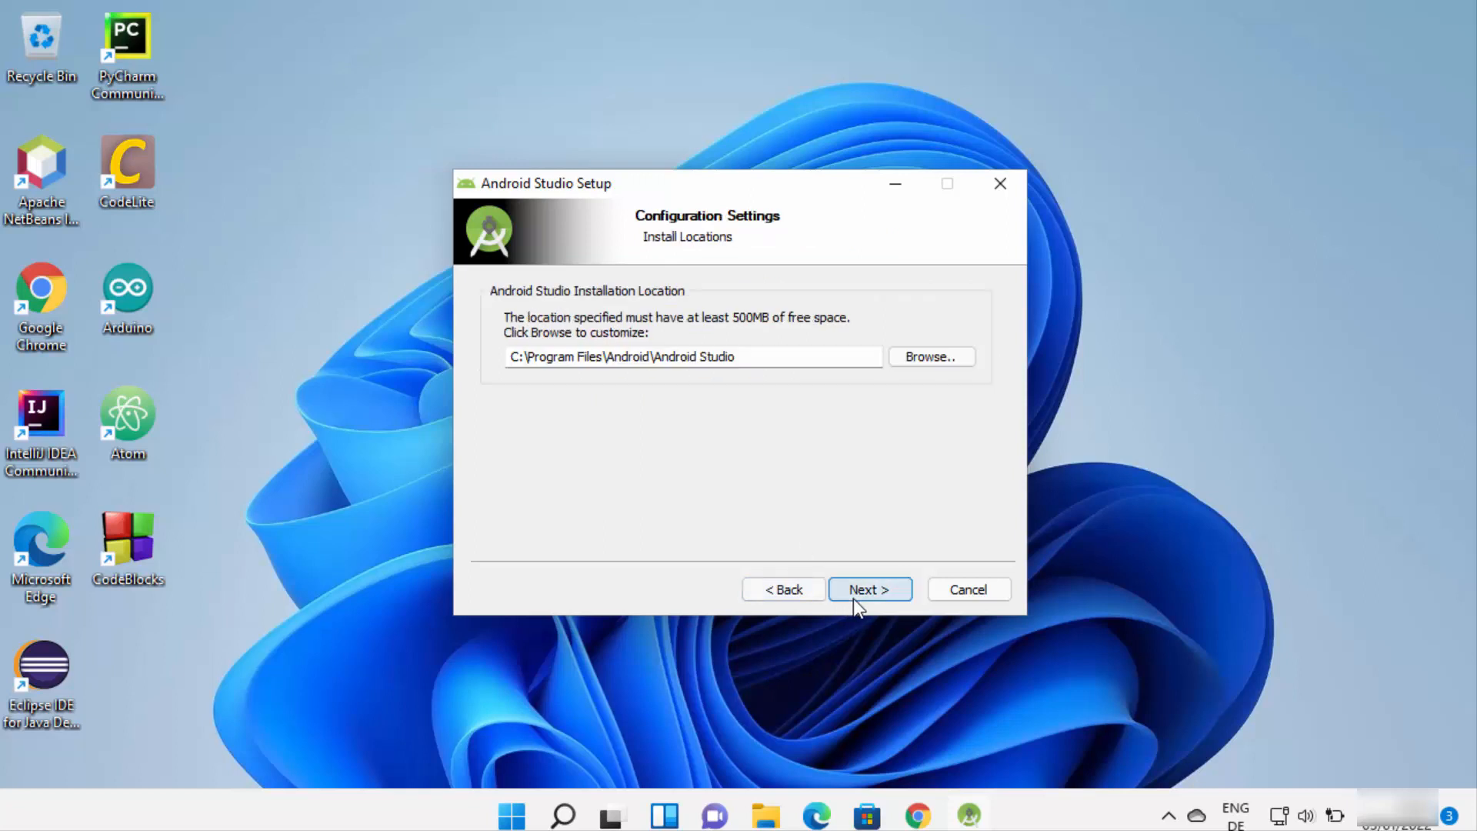
{"action": "double_click", "coordinate": [751, 358]}
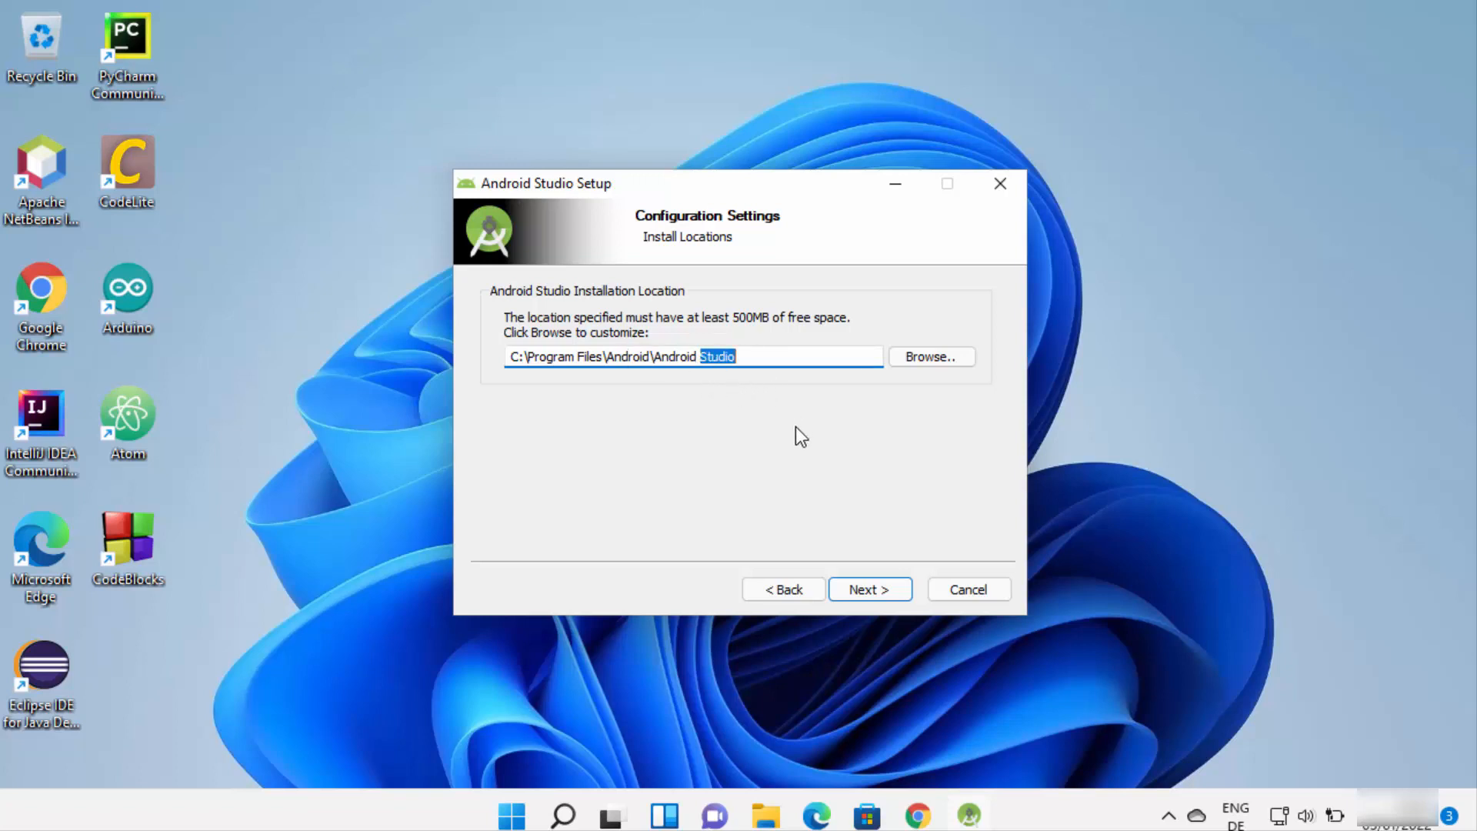
{"action": "left_click", "coordinate": [865, 592]}
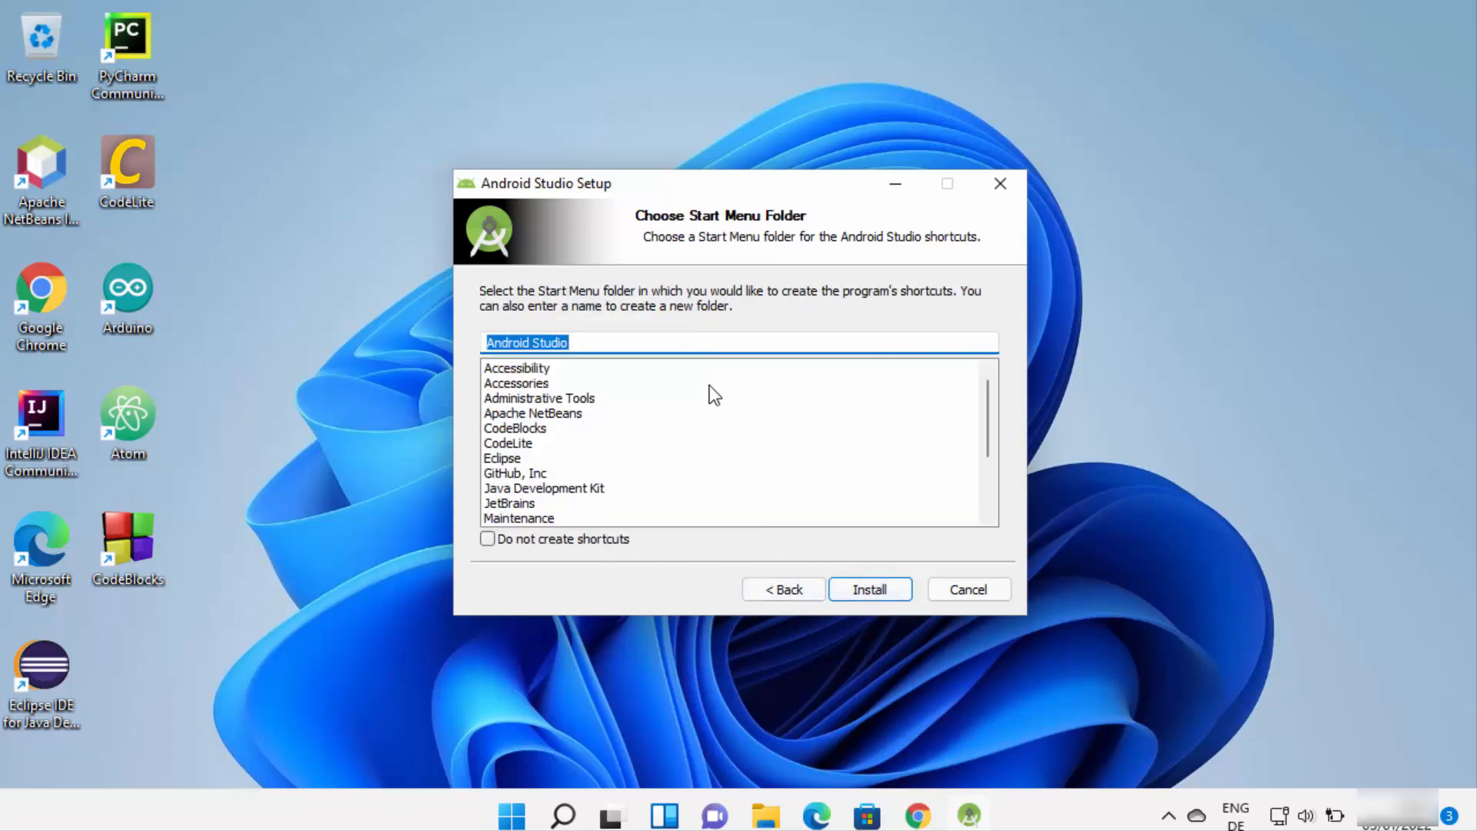
{"action": "left_click", "coordinate": [885, 592]}
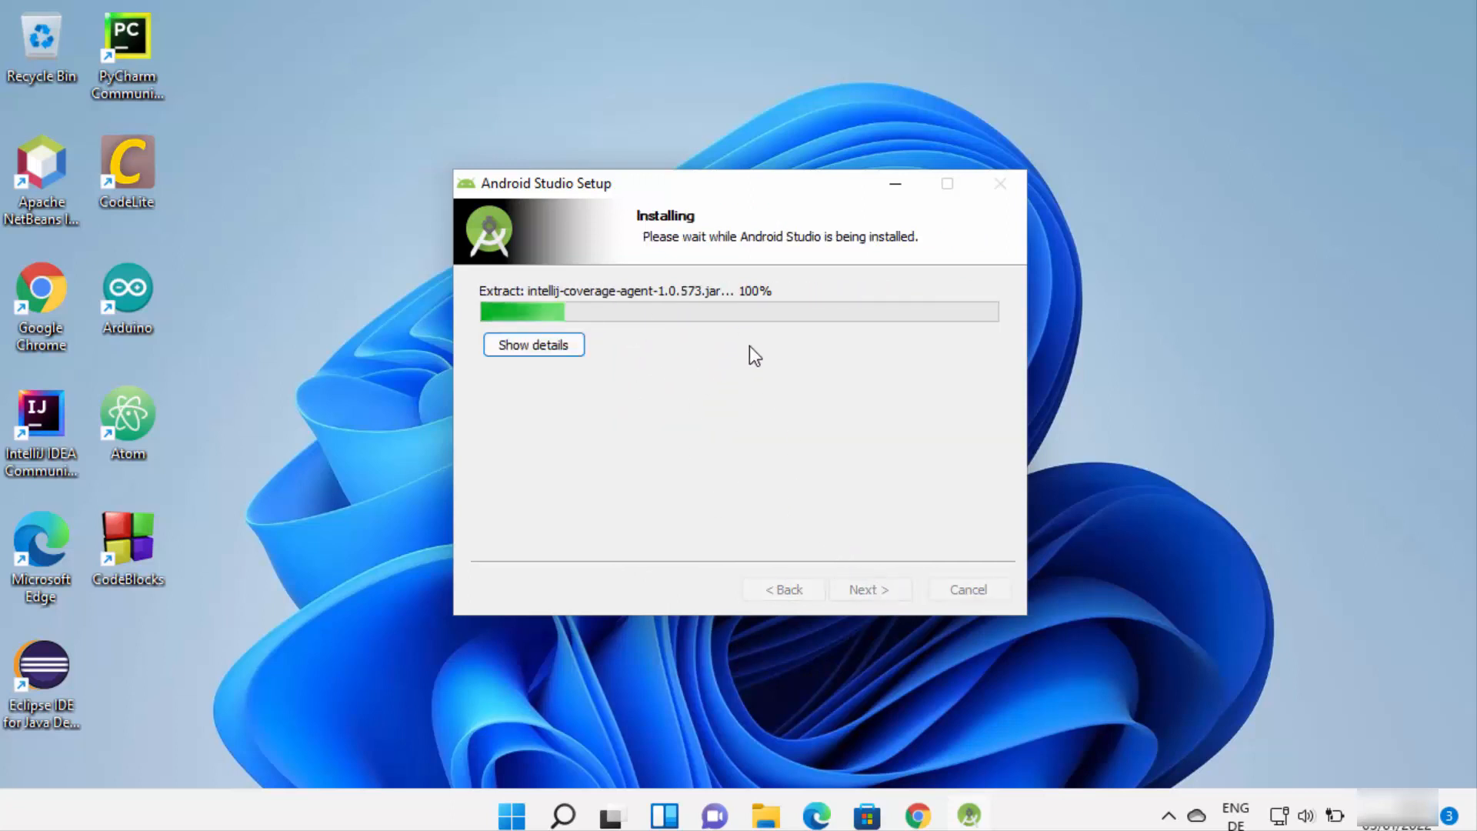
- Show the installation details and finish the setup with Start Android Studio enabled
{"action": "left_click", "coordinate": [550, 354]}
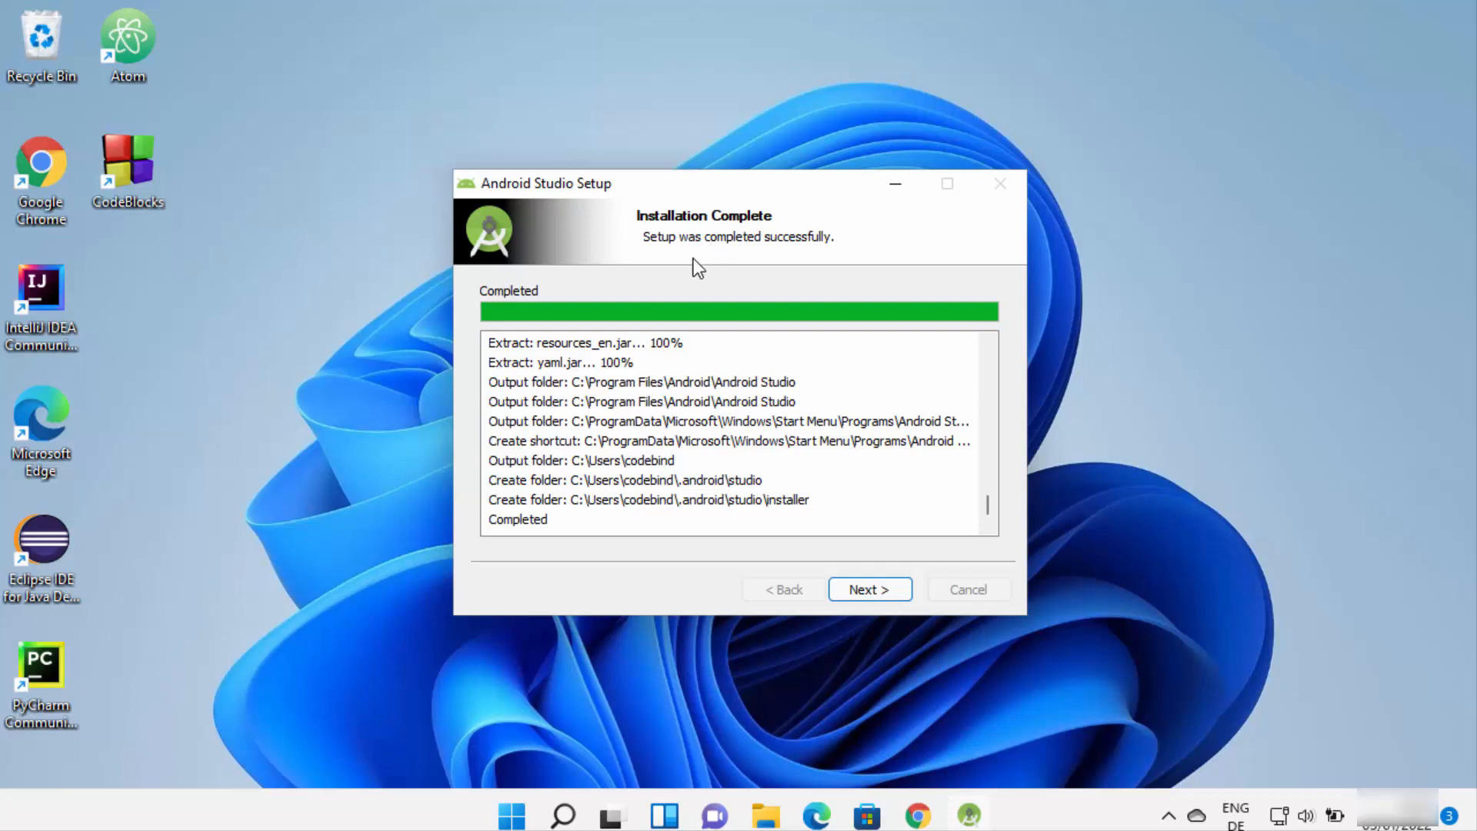
{"action": "left_click", "coordinate": [863, 591]}
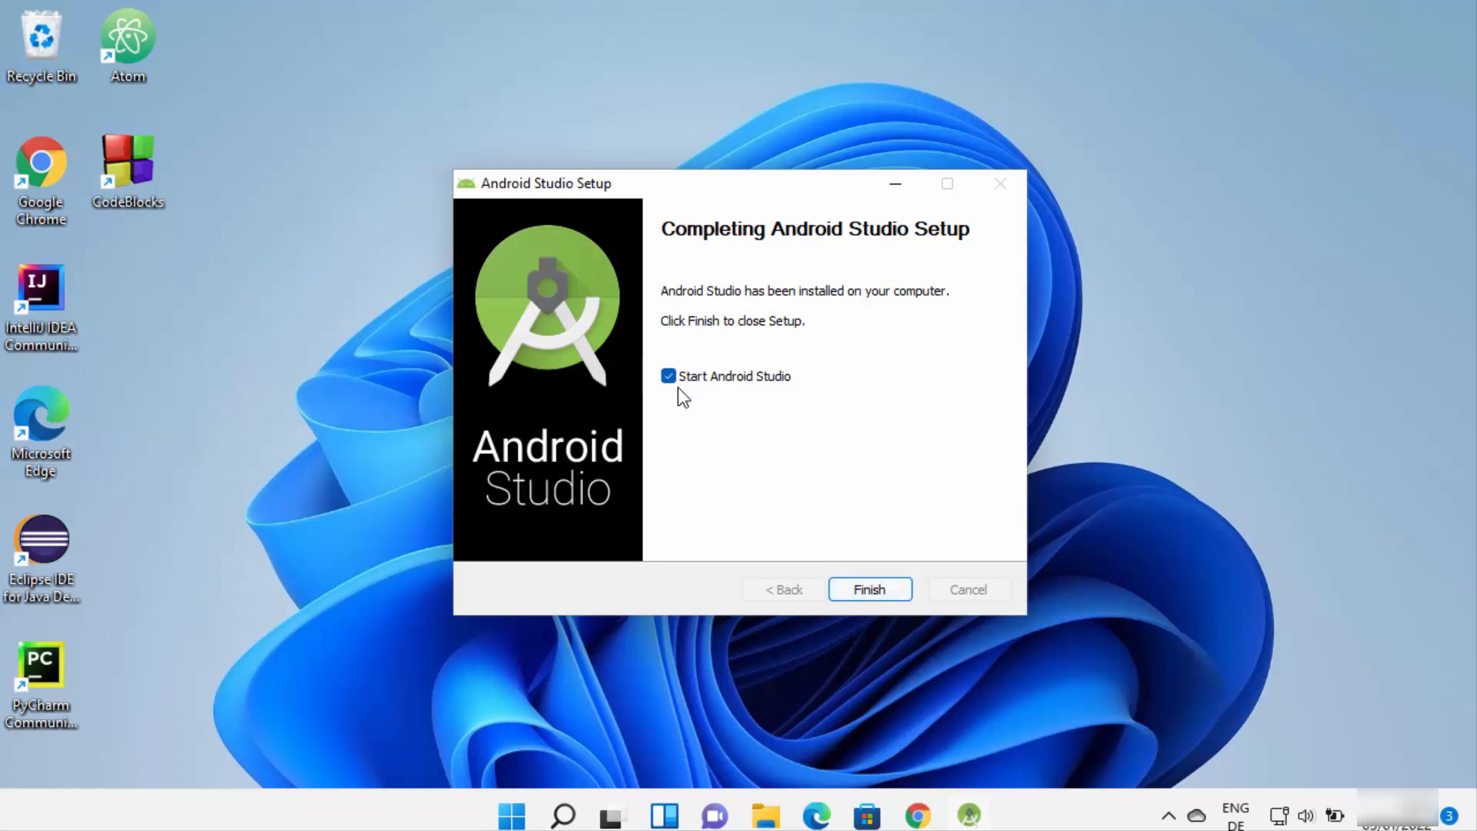
{"action": "left_click", "coordinate": [868, 590]}
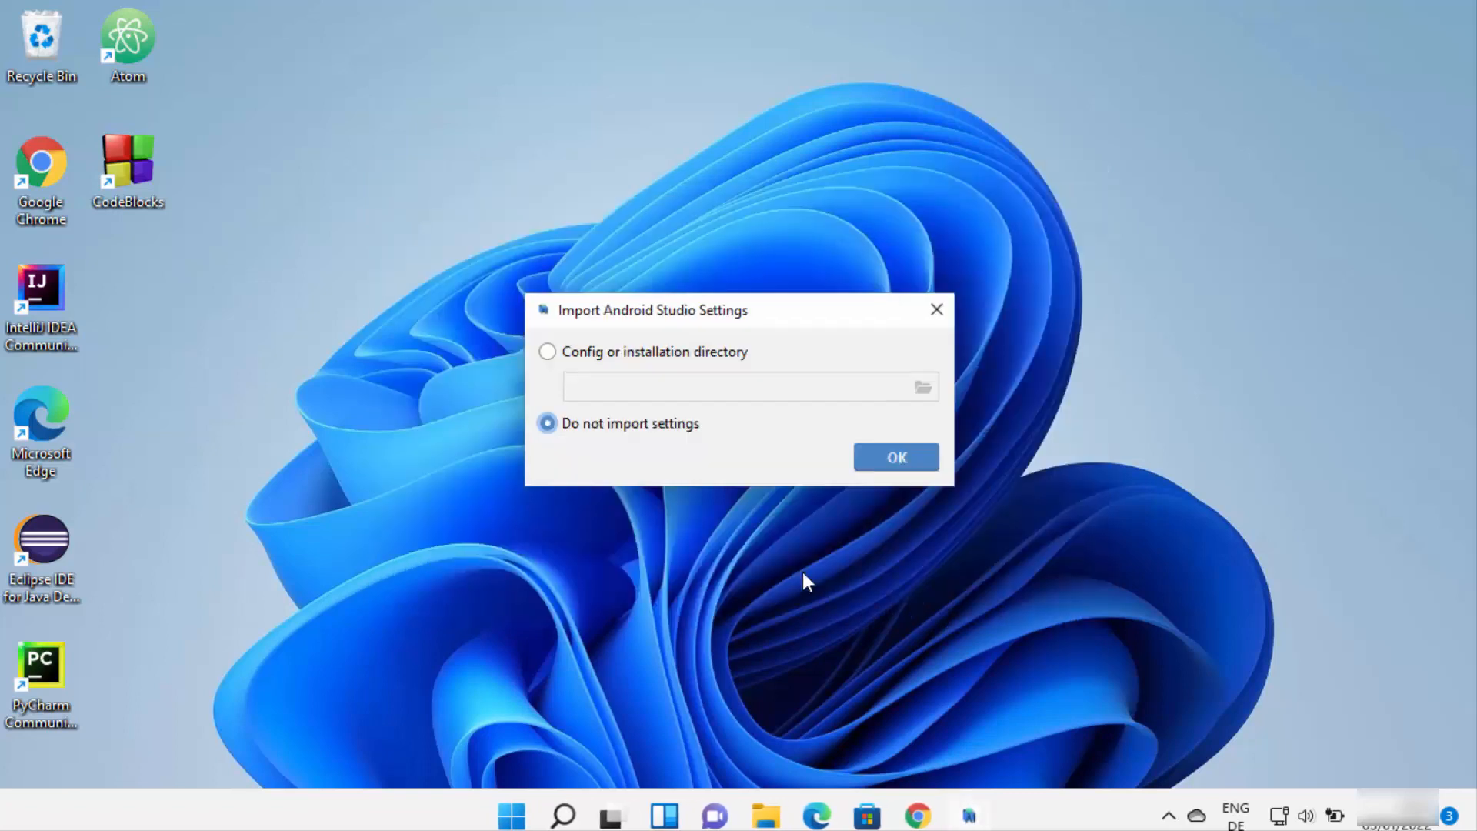
- Choose not to import any Android Studio settings and decline sending usage statistics to Google
{"action": "left_click", "coordinate": [742, 596]}
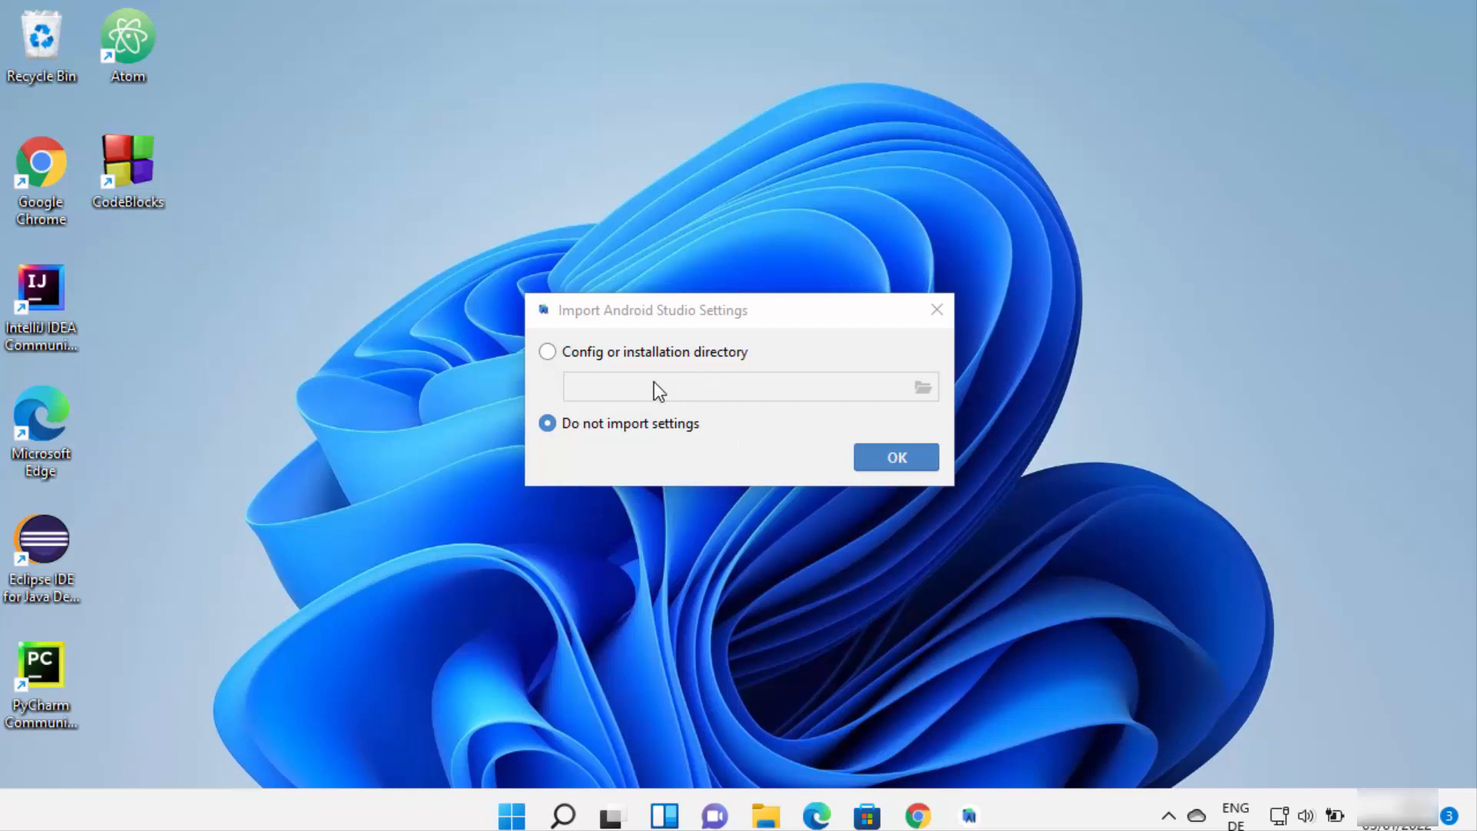
{"action": "left_click", "coordinate": [546, 424]}
{"action": "left_click", "coordinate": [897, 459]}
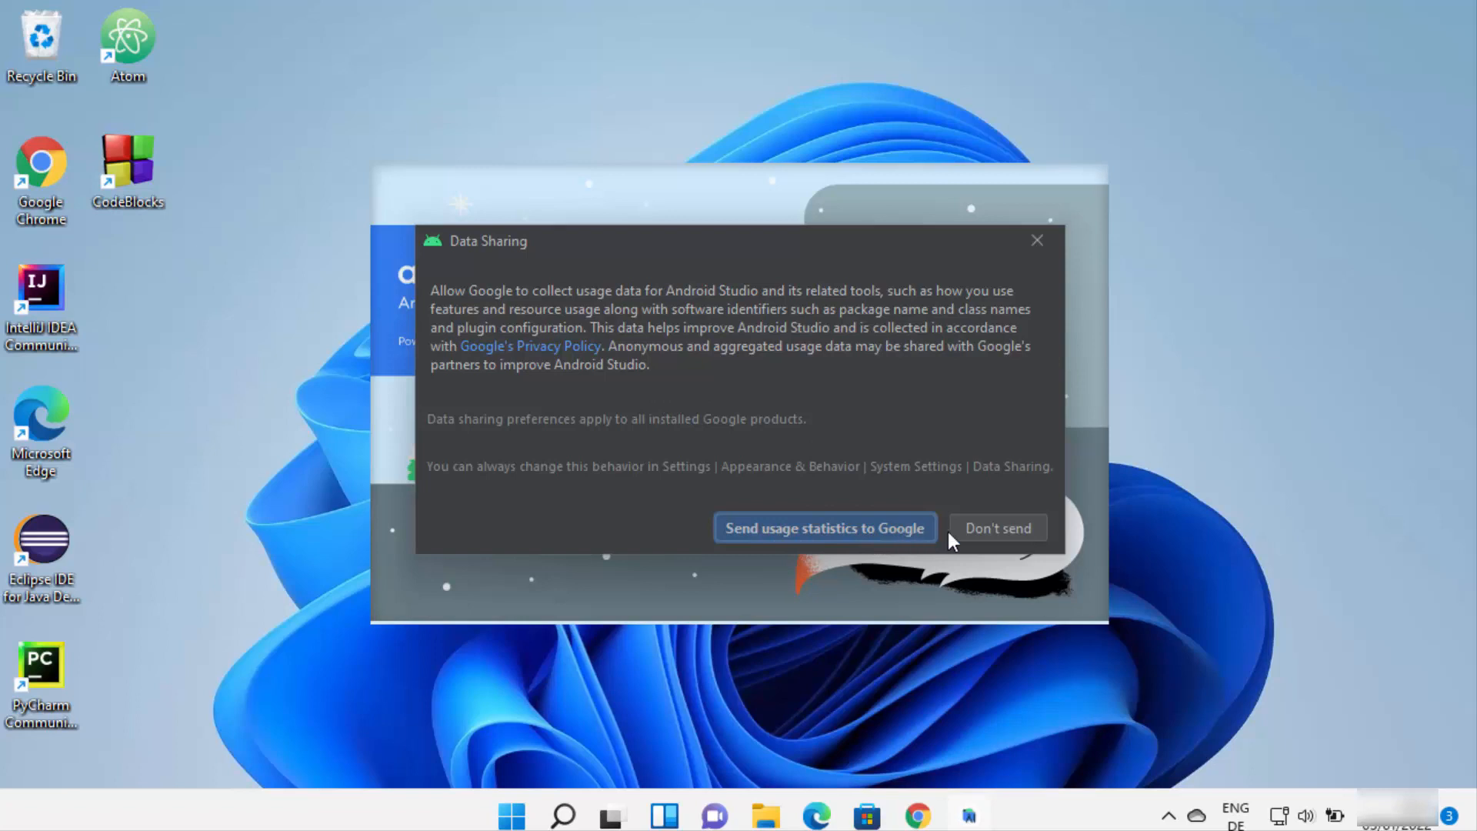
{"action": "left_click", "coordinate": [991, 529]}
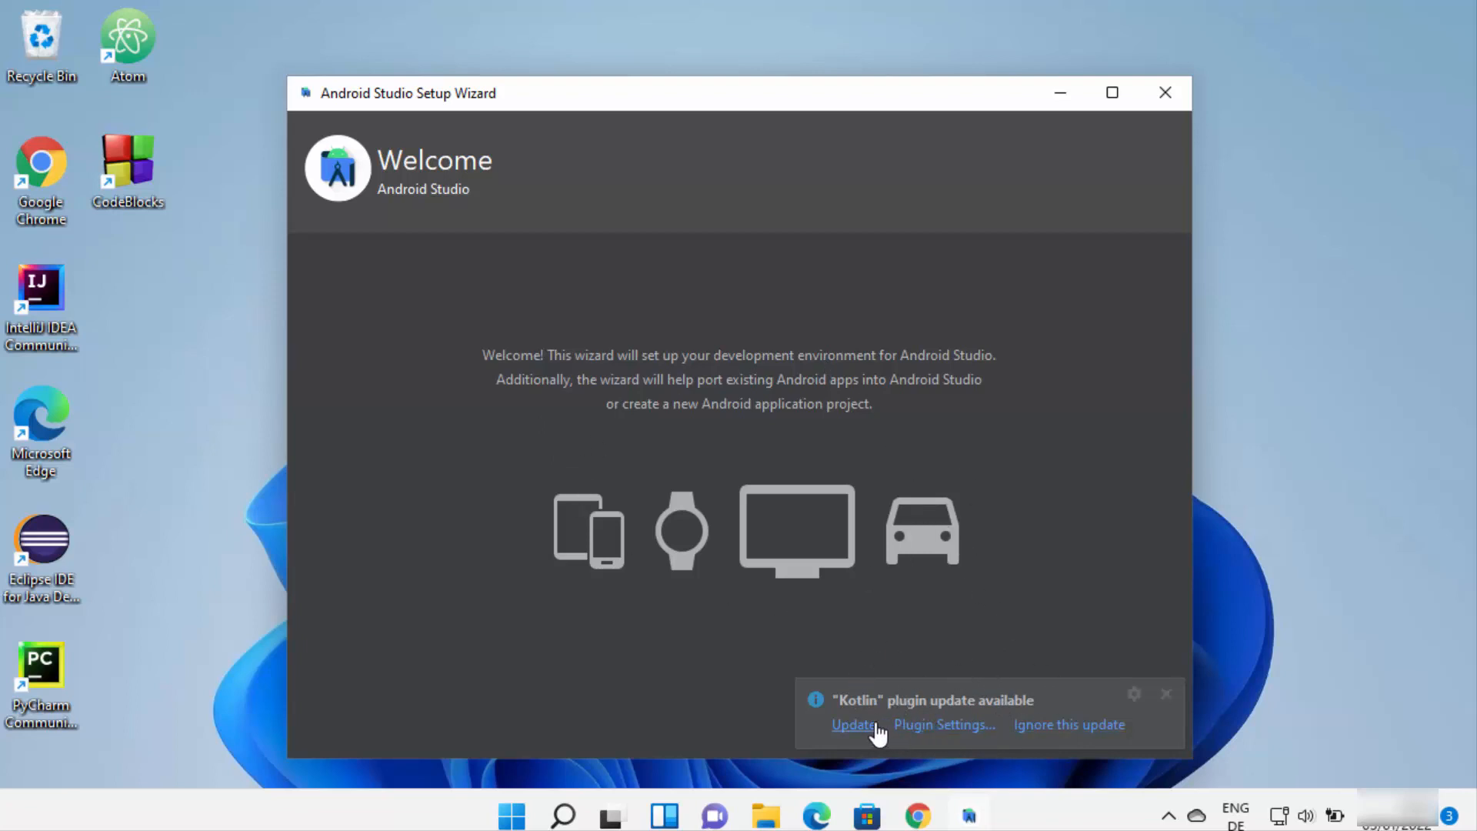
- Update the Kotlin plugin and choose the Standard install type in the Setup Wizard
{"action": "left_click", "coordinate": [852, 727]}
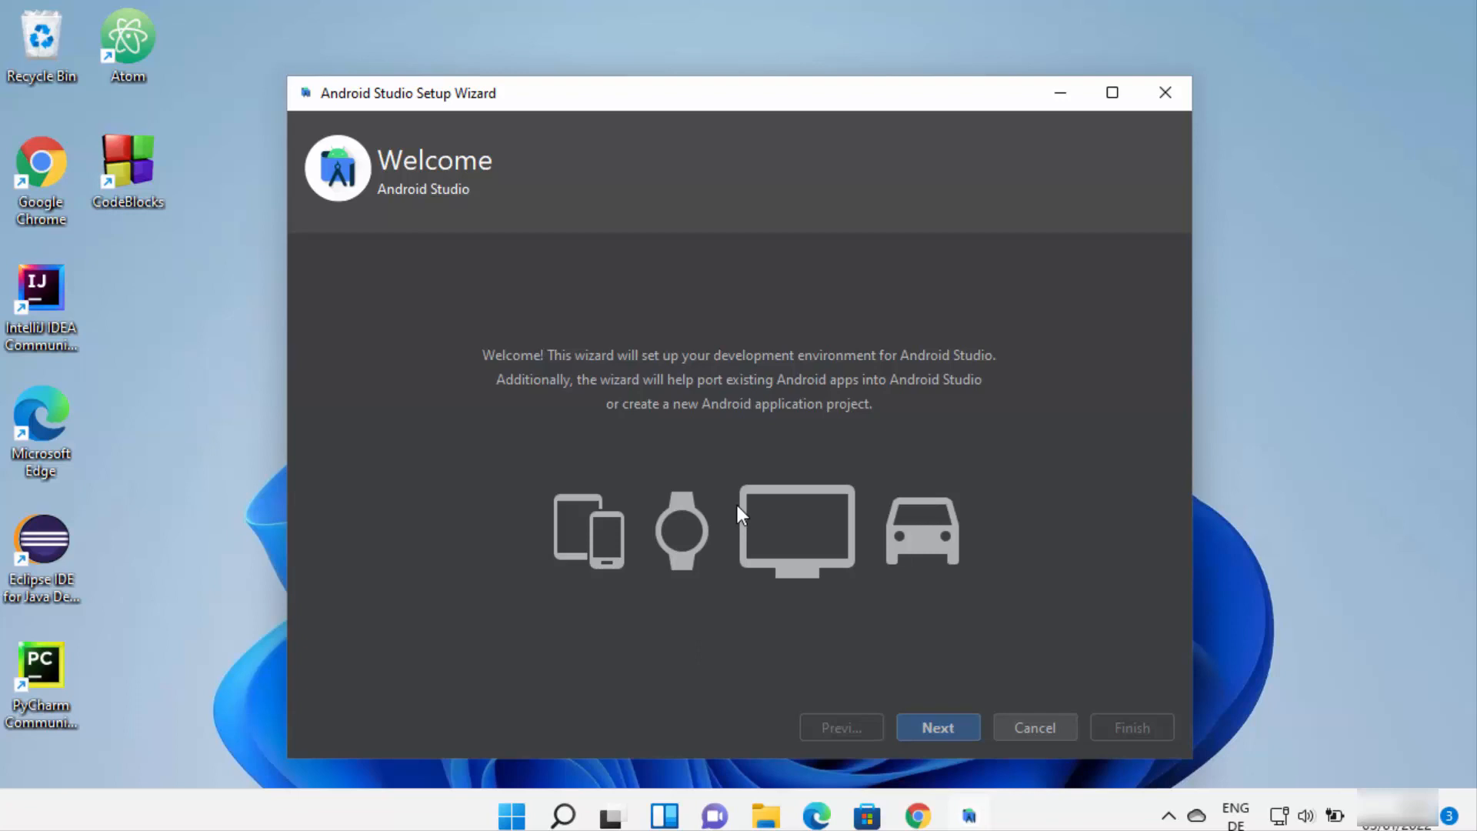
{"action": "left_click", "coordinate": [926, 725]}
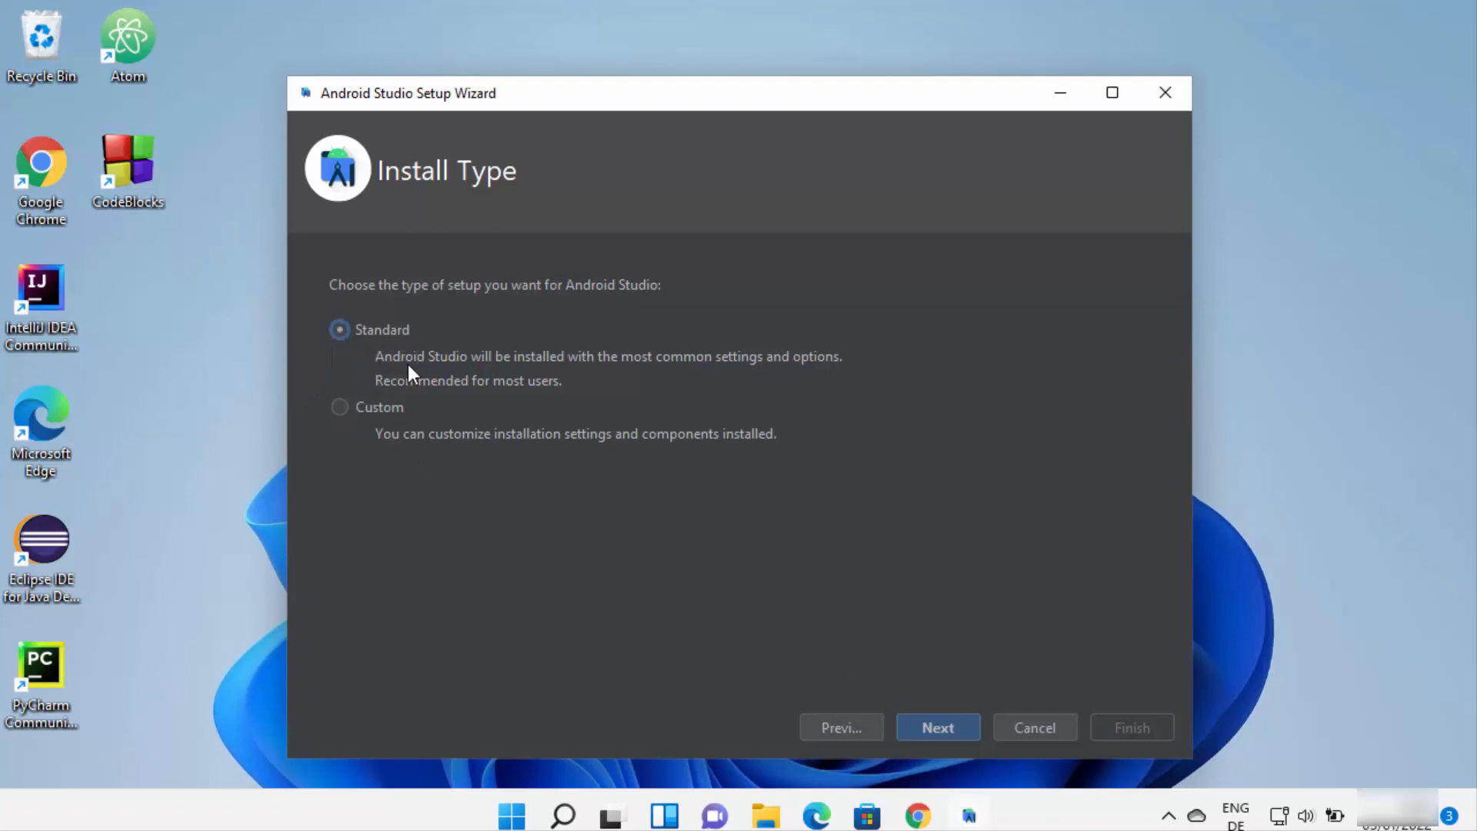
{"action": "left_click", "coordinate": [937, 727]}
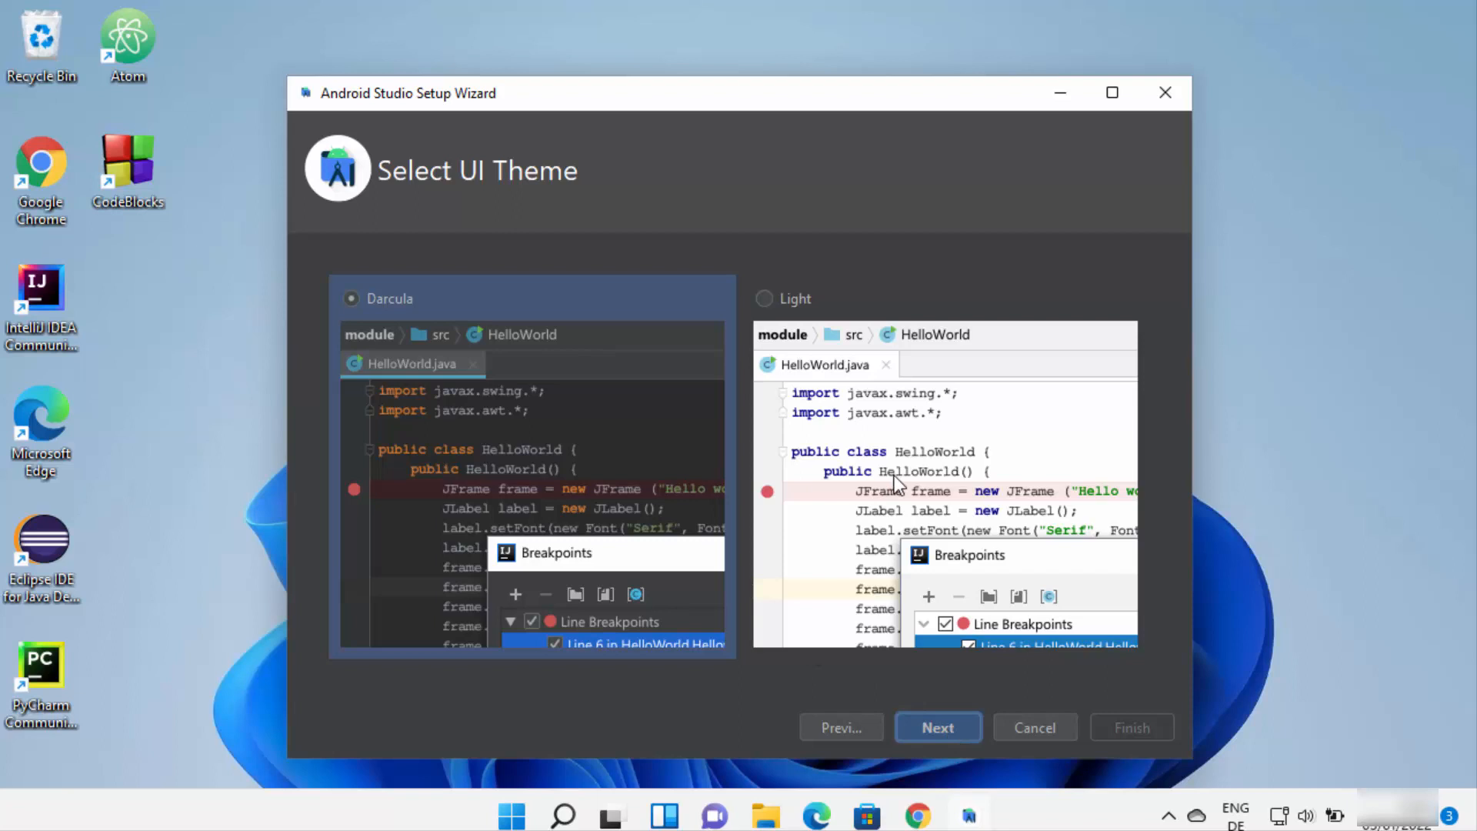
- Compare the Darcula and Light UI themes and continue with the Light theme
{"action": "left_click", "coordinate": [889, 452]}
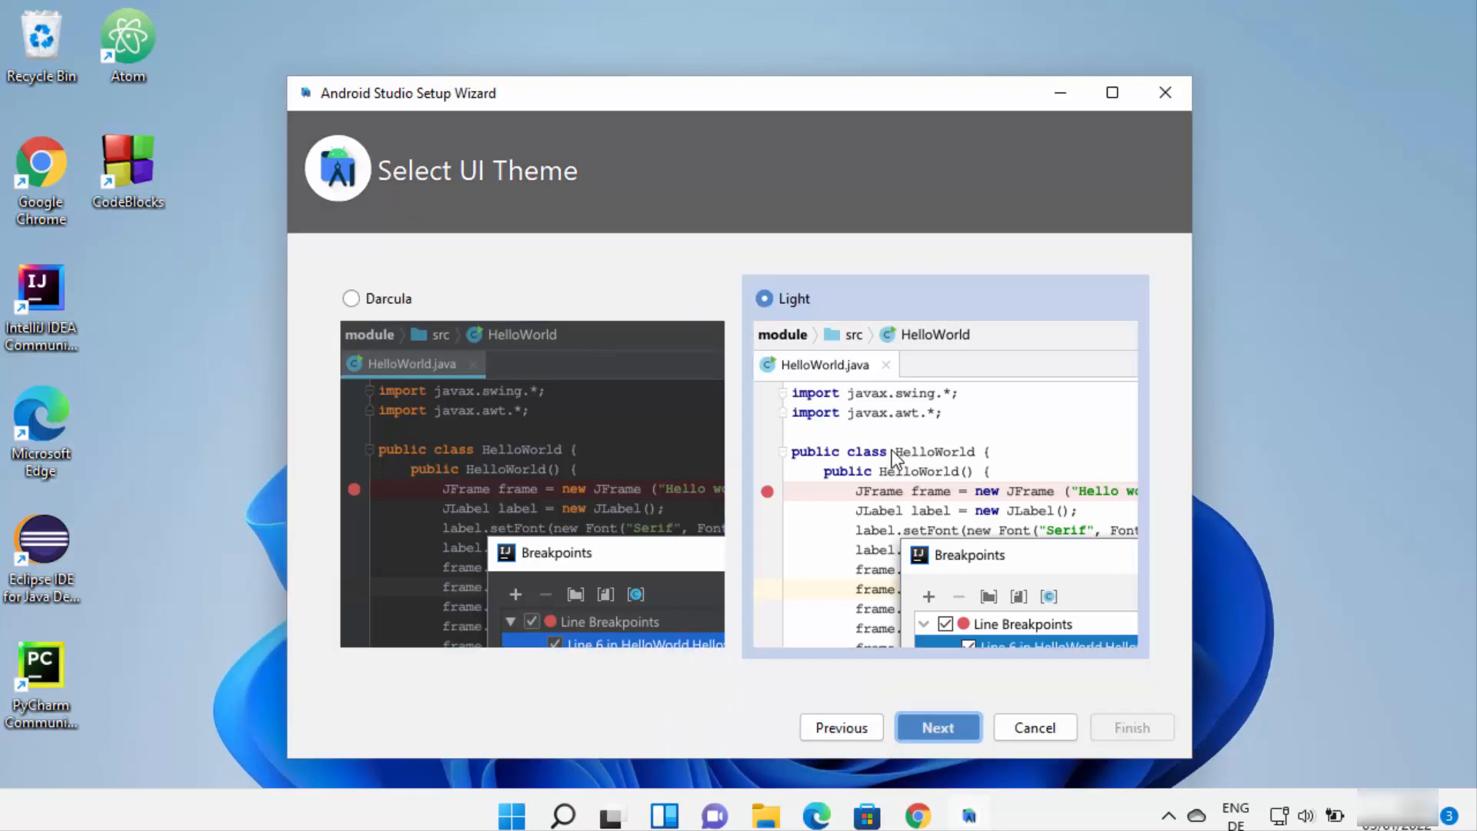
{"action": "left_click", "coordinate": [587, 464]}
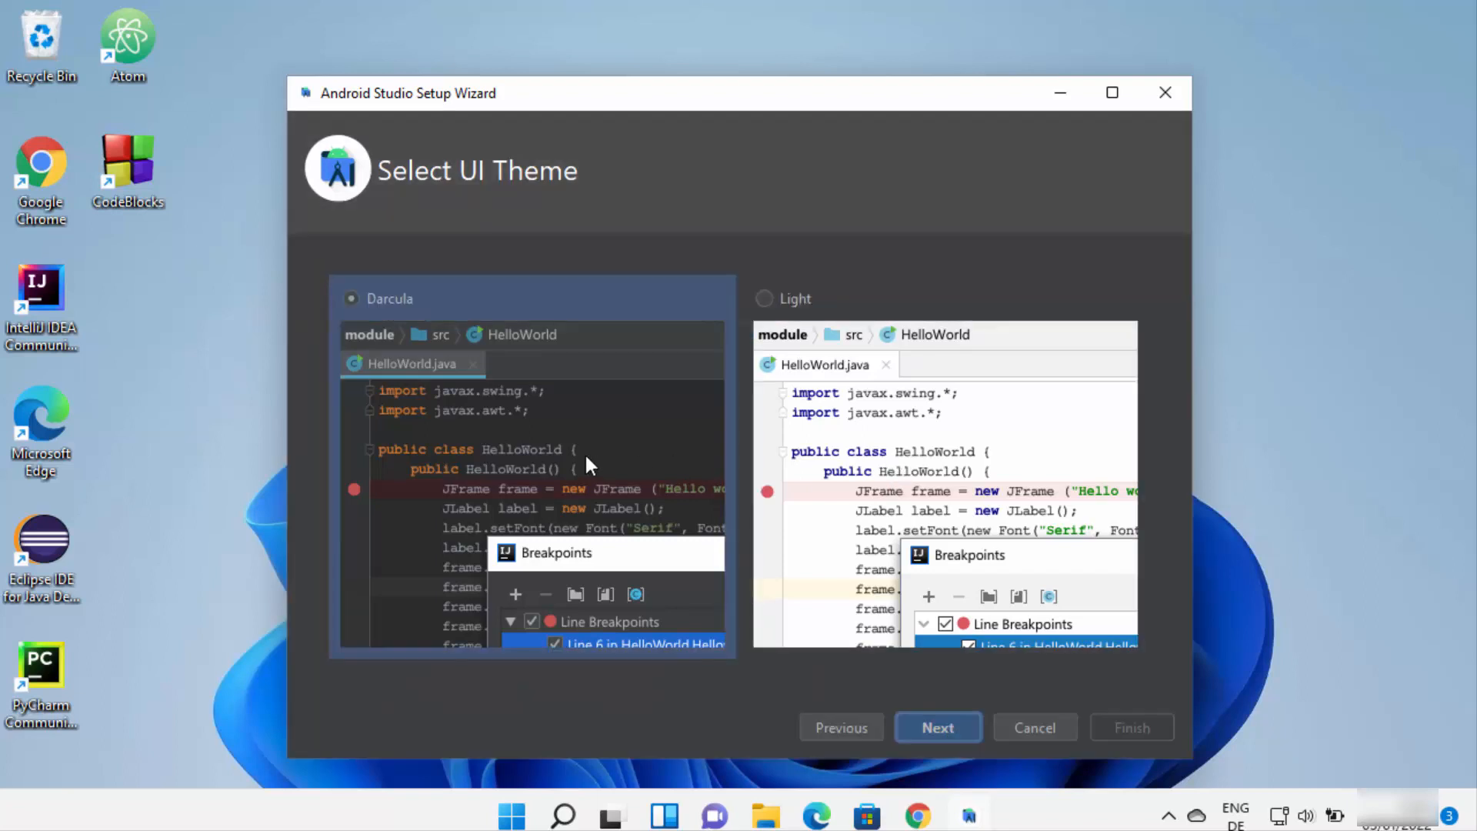
{"action": "left_click", "coordinate": [903, 469]}
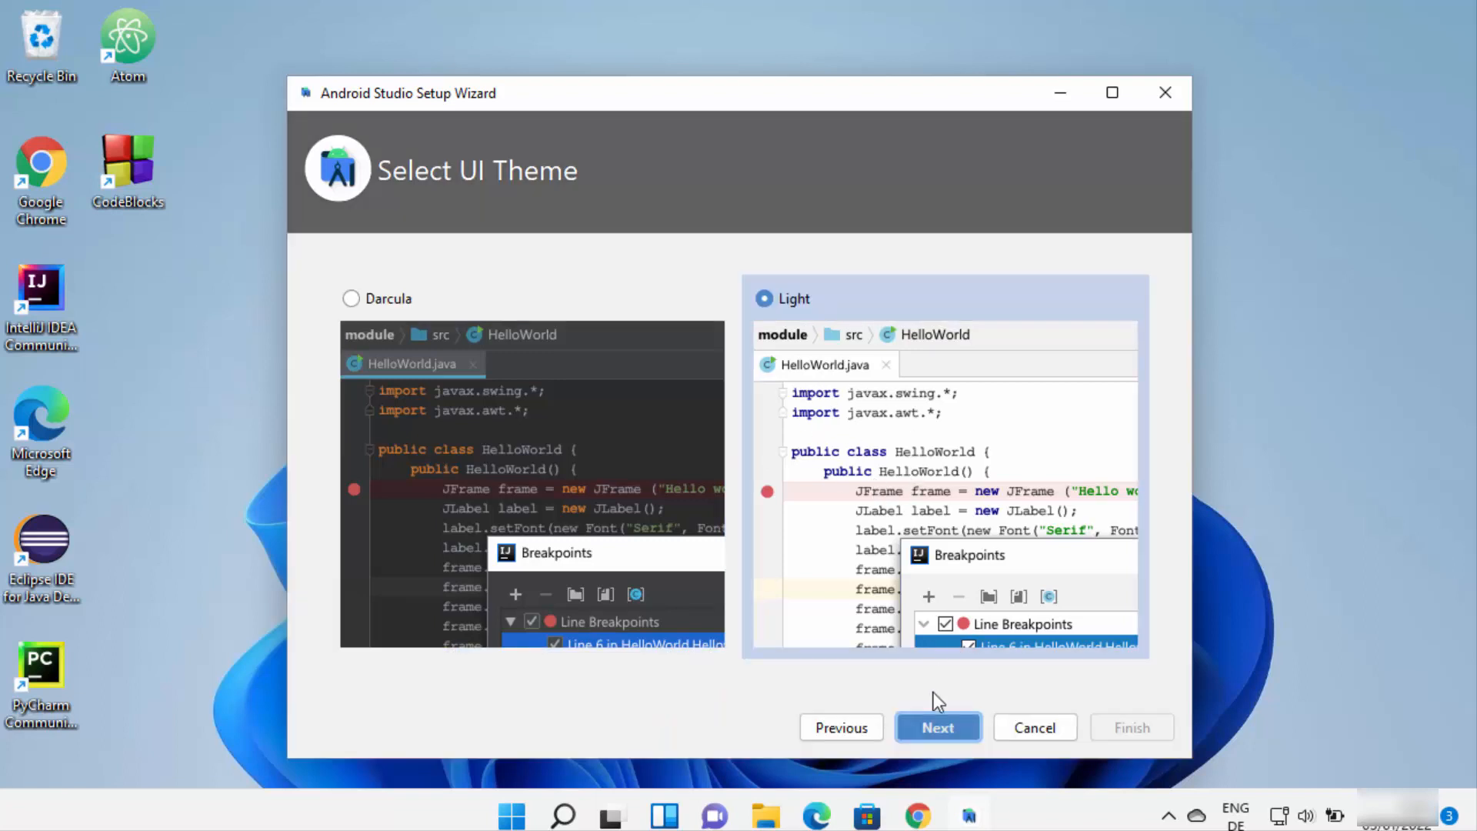
{"action": "left_click", "coordinate": [936, 729]}
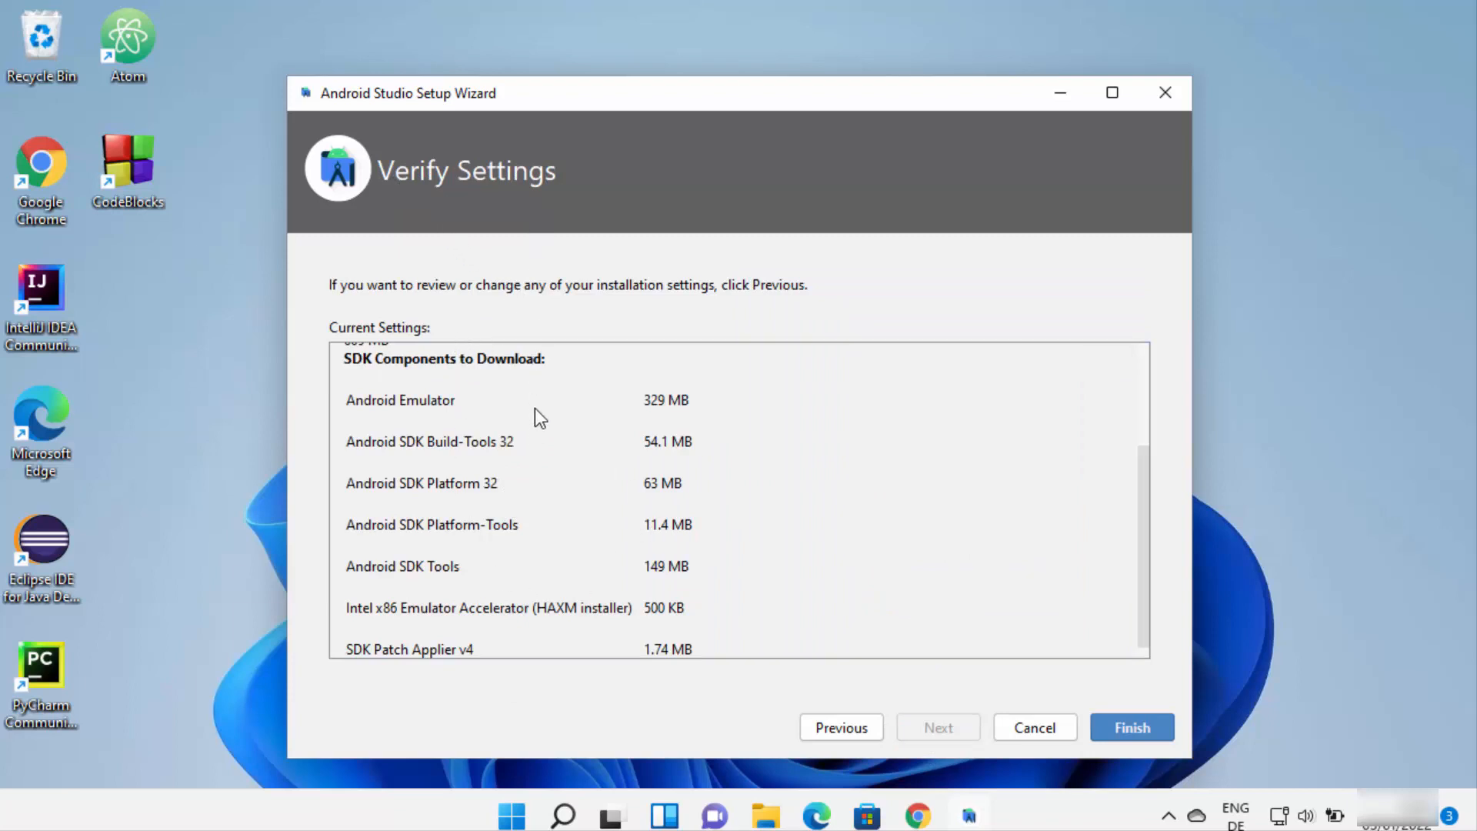
- Review the current settings, and complete the setup wizard by downloading the listed SDK components with the details shown
{"action": "scroll", "coordinate": [545, 393], "scroll_direction": "down", "scroll_amount": 1}
{"action": "scroll", "coordinate": [543, 400], "scroll_direction": "up", "scroll_amount": 5}
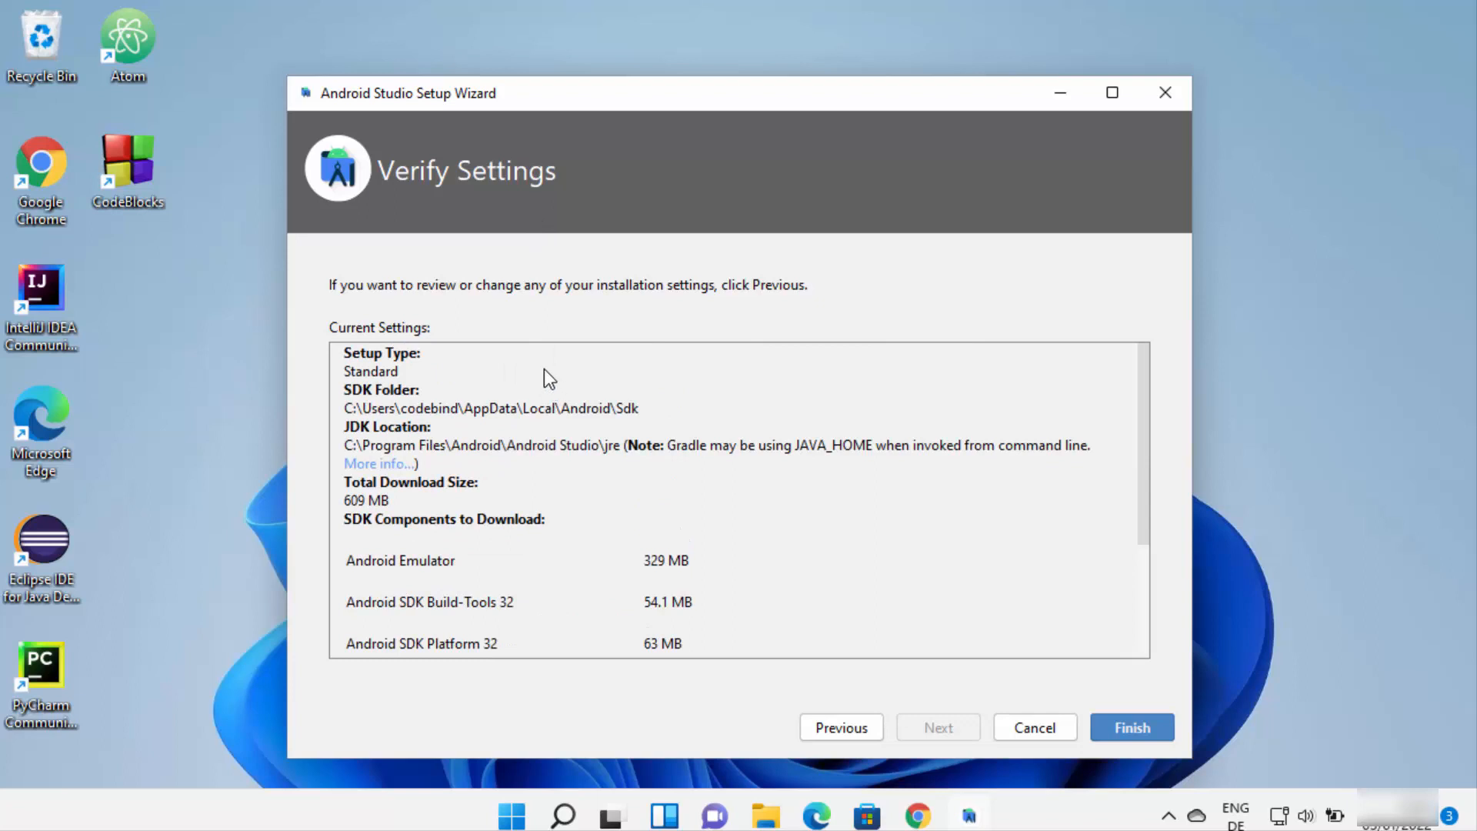
{"action": "scroll", "coordinate": [541, 392], "scroll_direction": "down", "scroll_amount": 5}
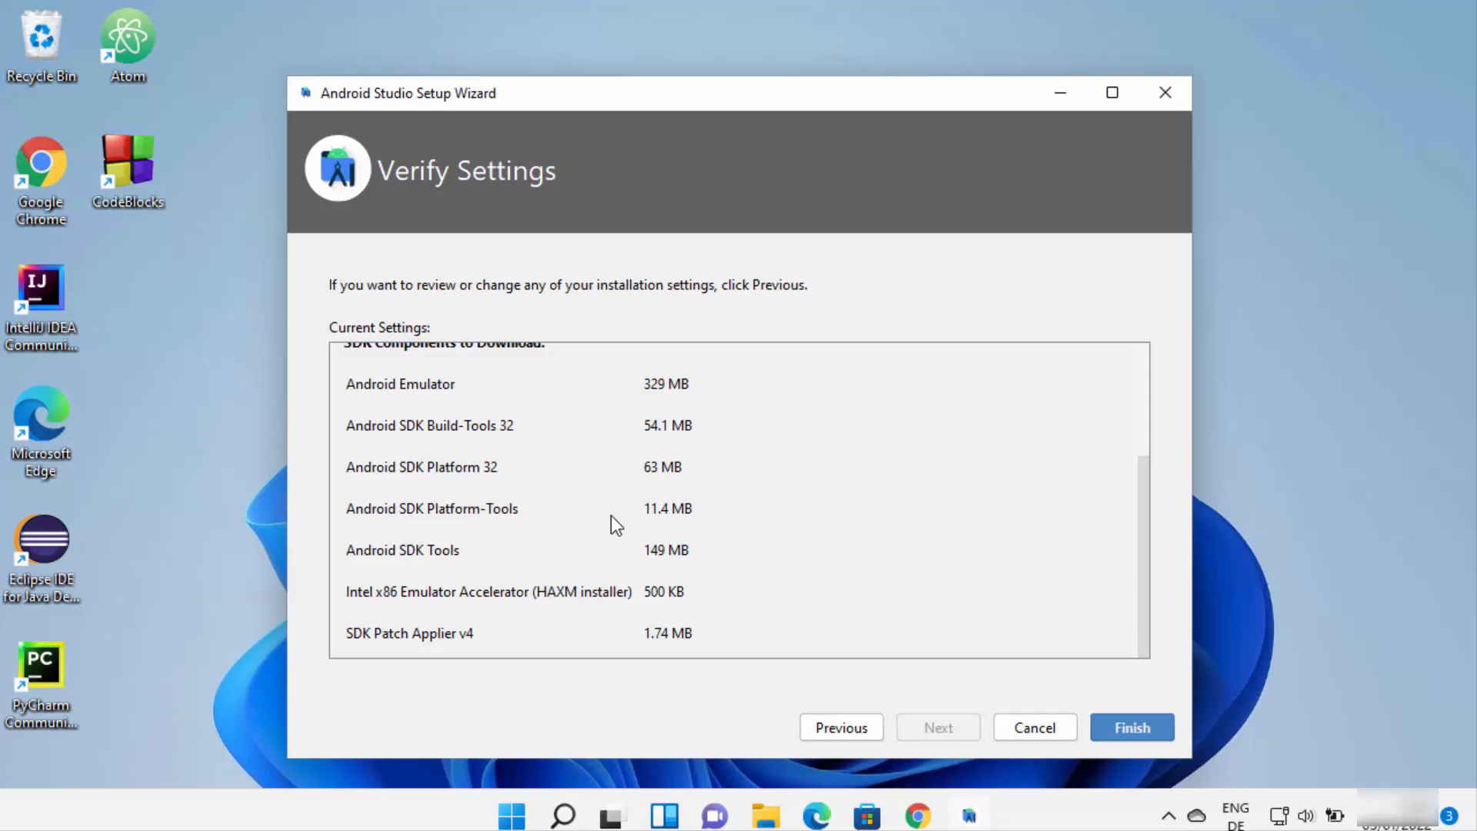
{"action": "left_click", "coordinate": [1129, 730]}
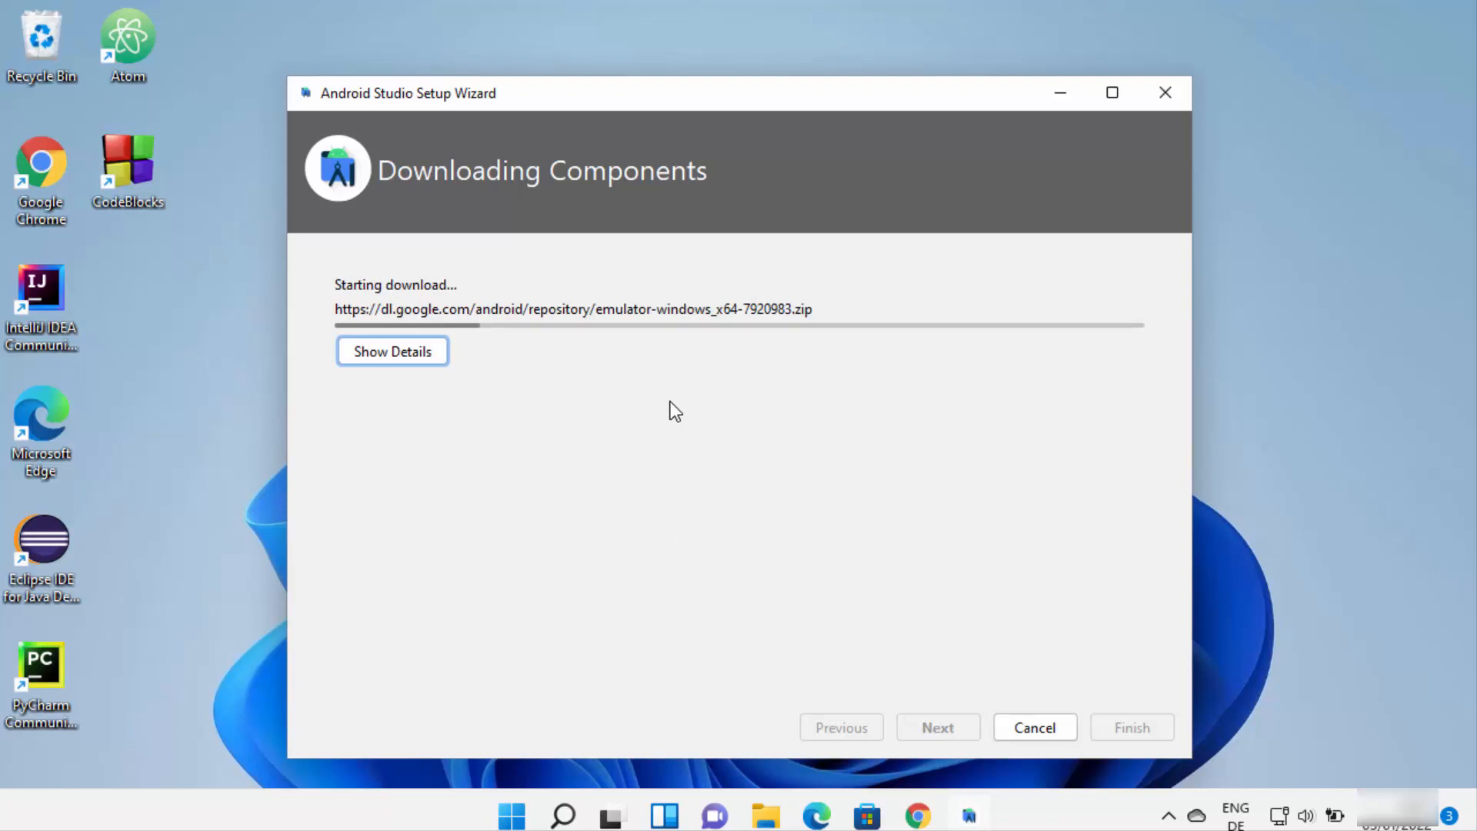
{"action": "left_click", "coordinate": [385, 356]}
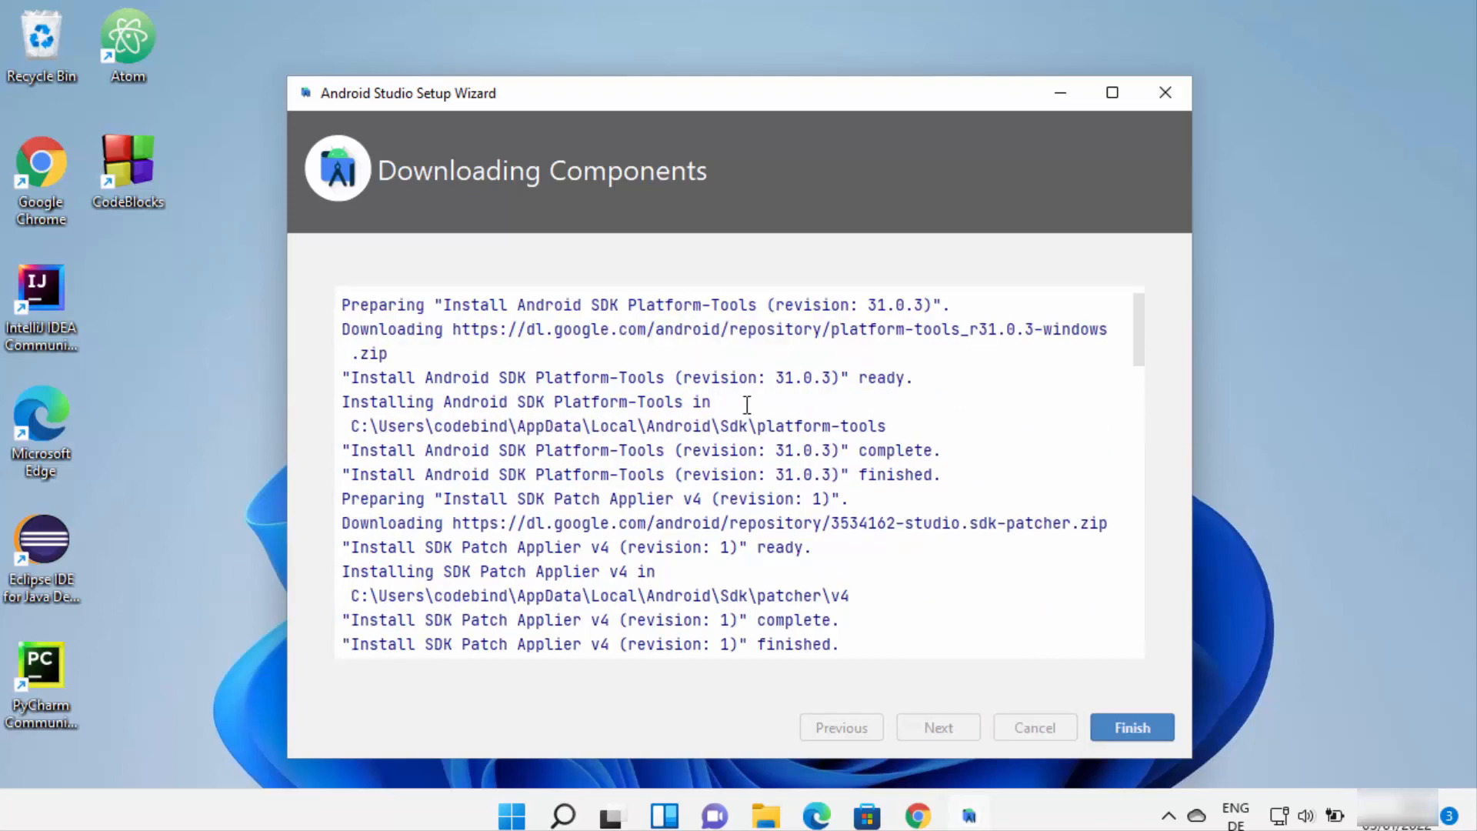
{"action": "left_click", "coordinate": [1132, 728]}
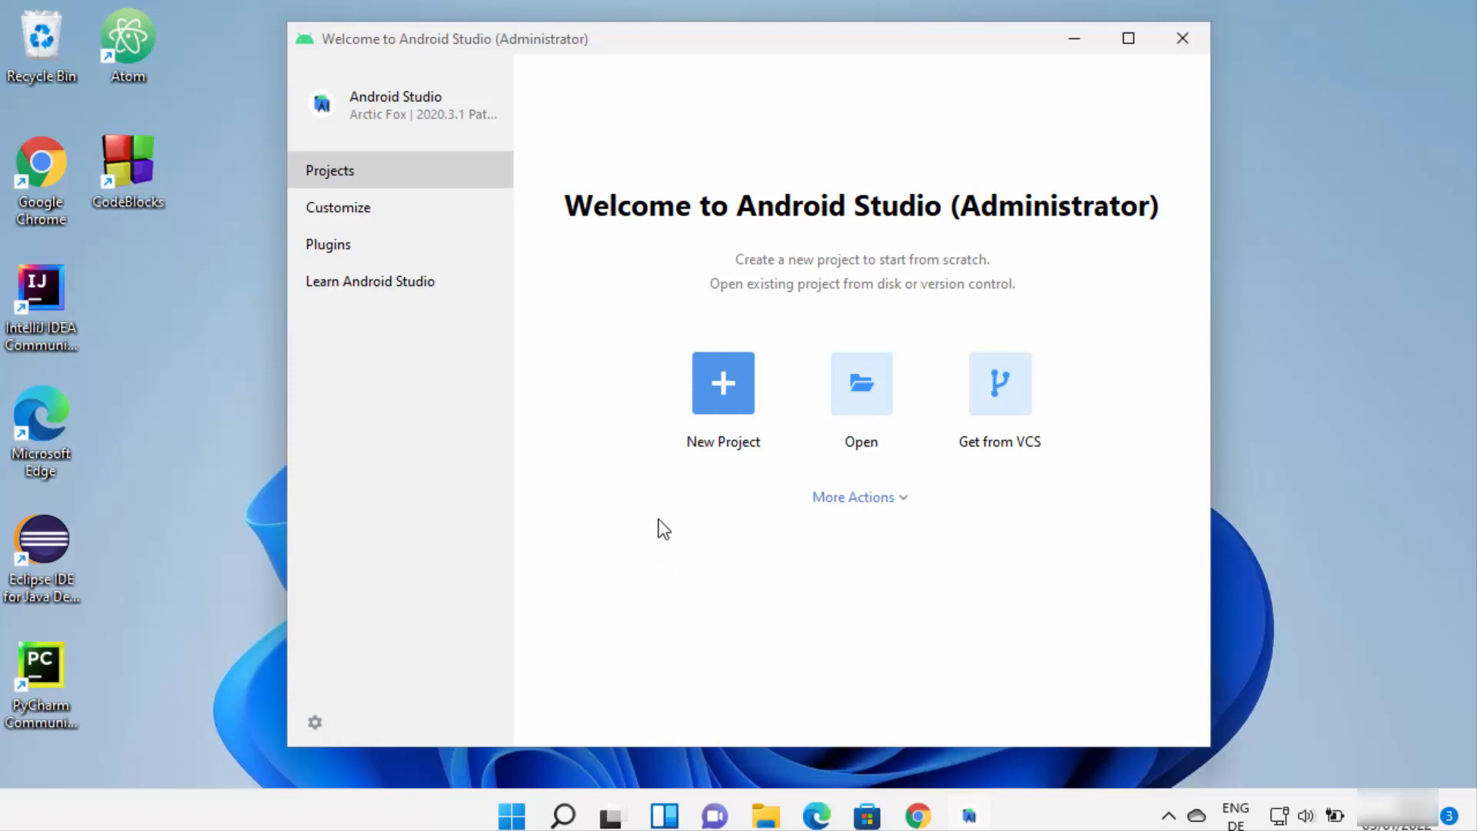
- Start a new project from the Empty Activity template for Phone and Tablet
{"action": "left_click", "coordinate": [827, 499]}
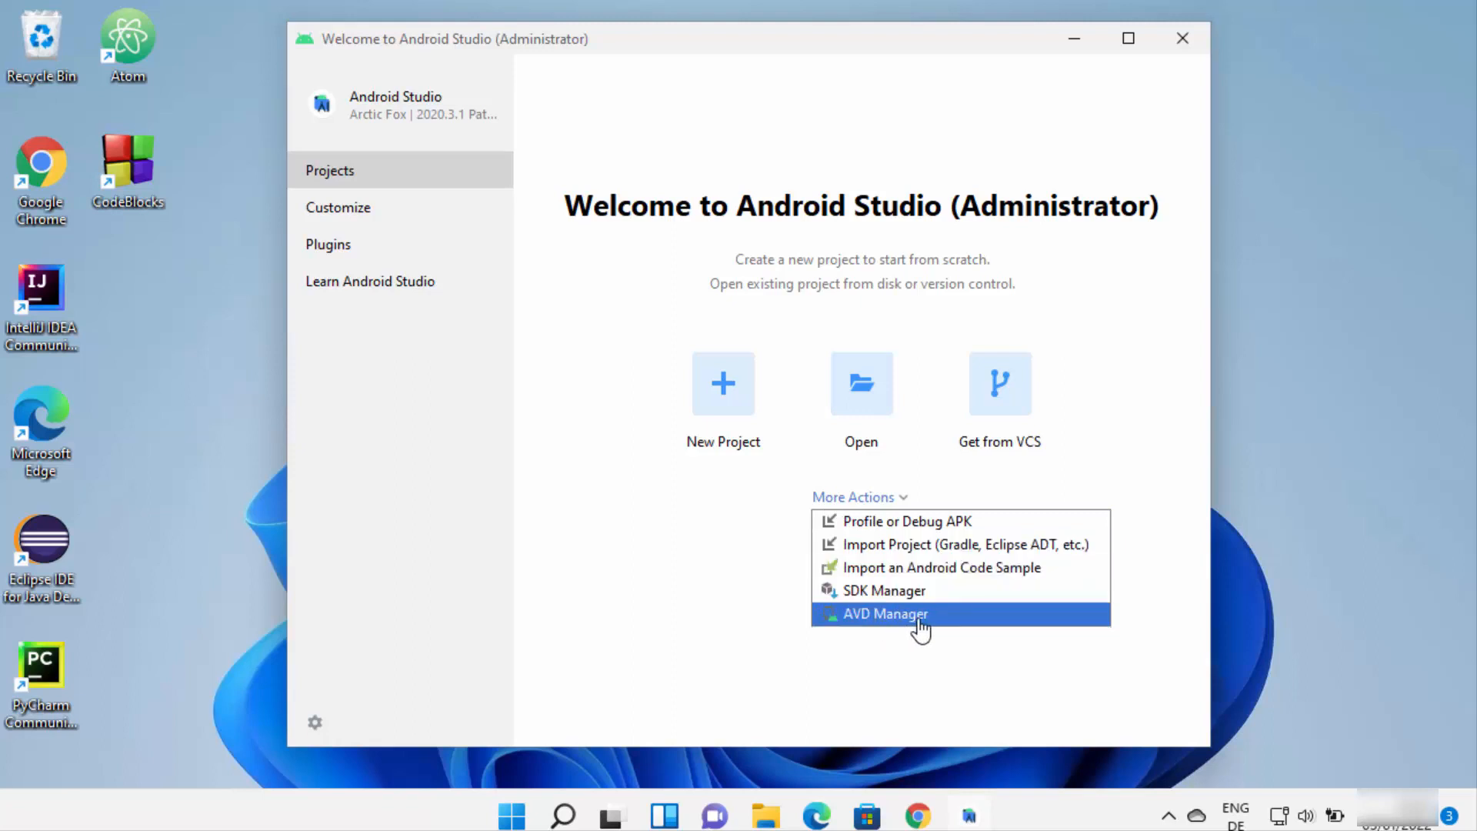
{"action": "left_click", "coordinate": [758, 492]}
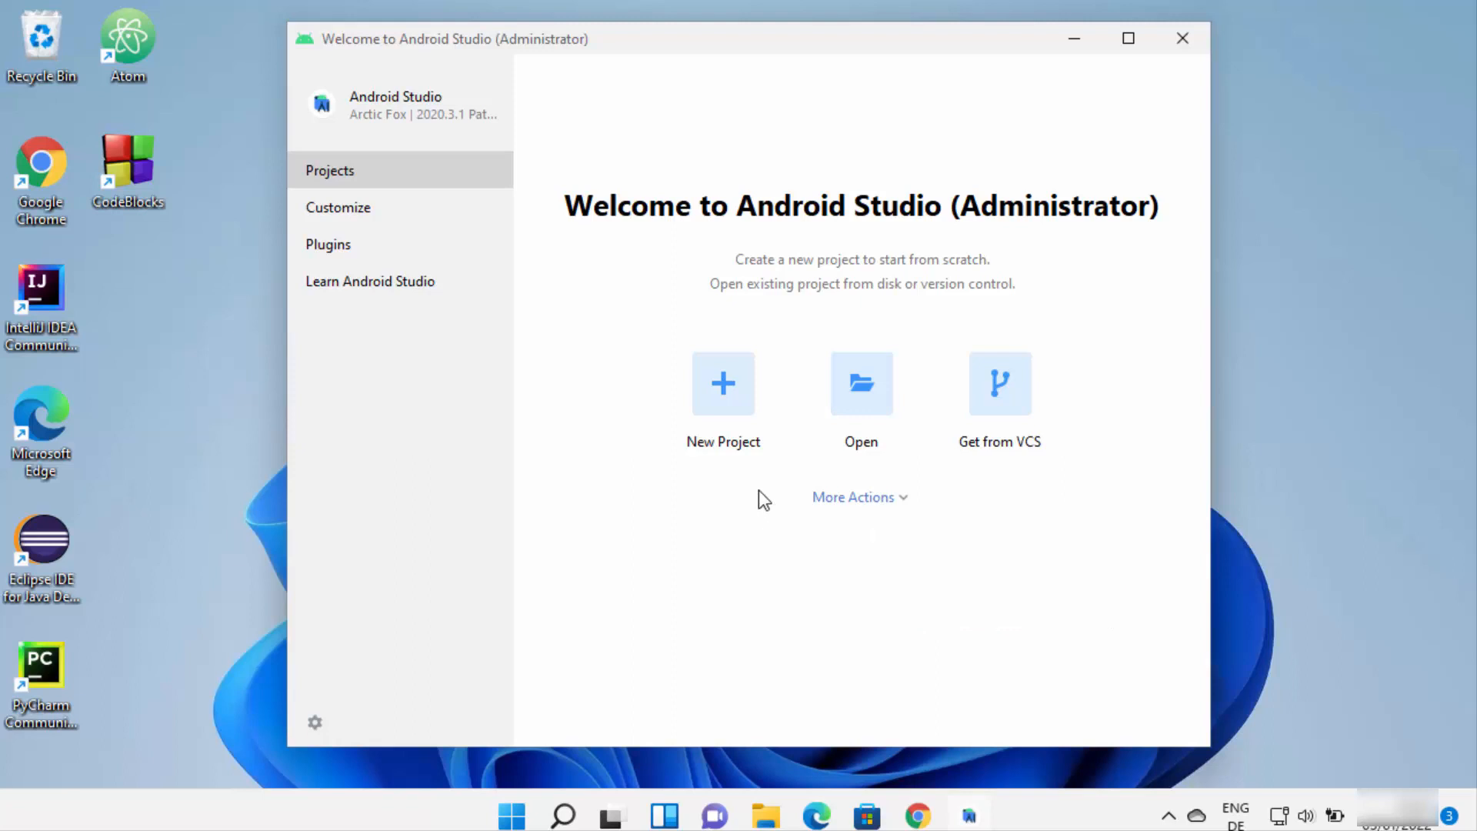
{"action": "left_click", "coordinate": [726, 390]}
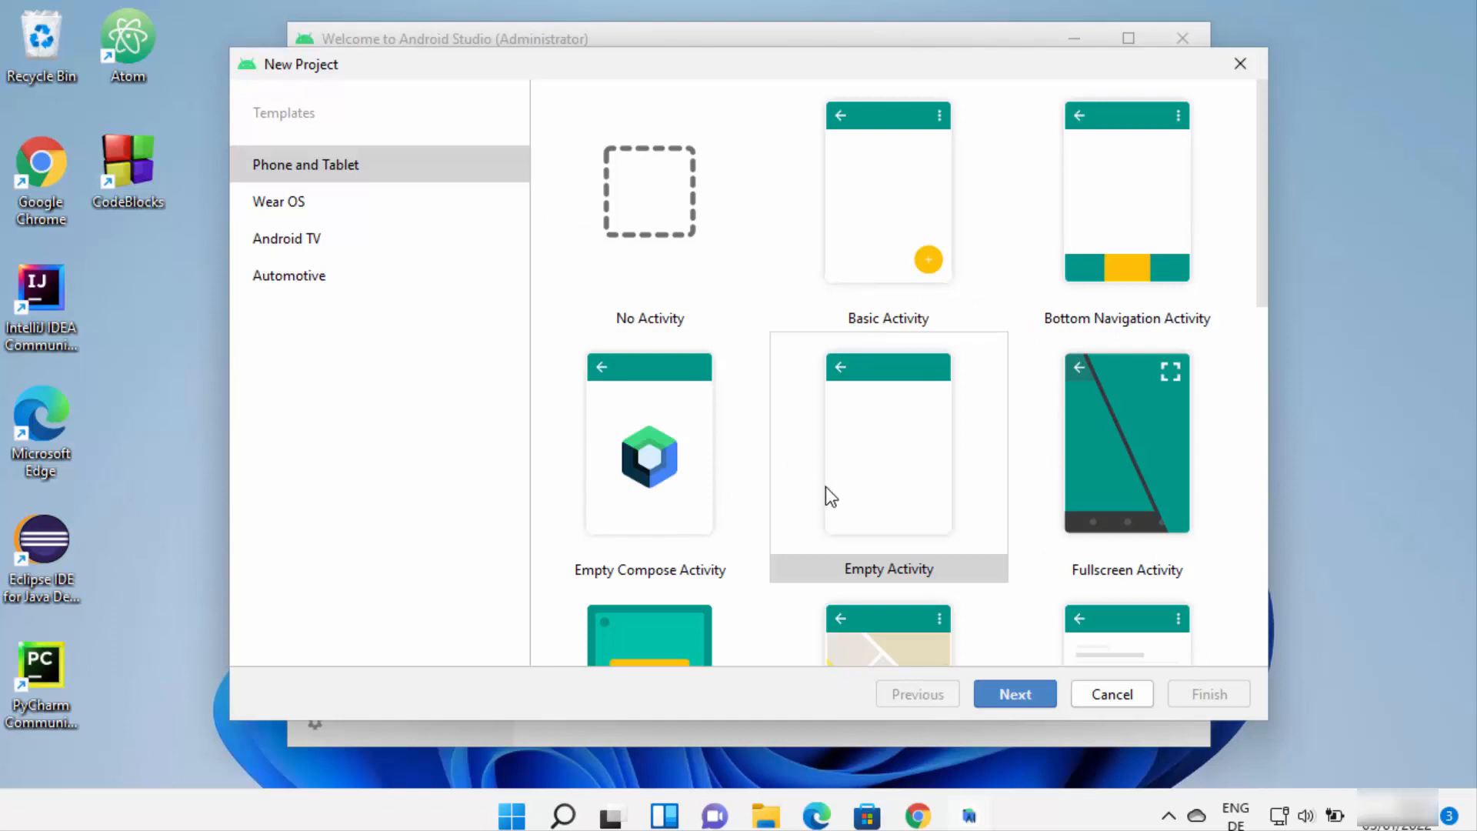
{"action": "left_click", "coordinate": [894, 478]}
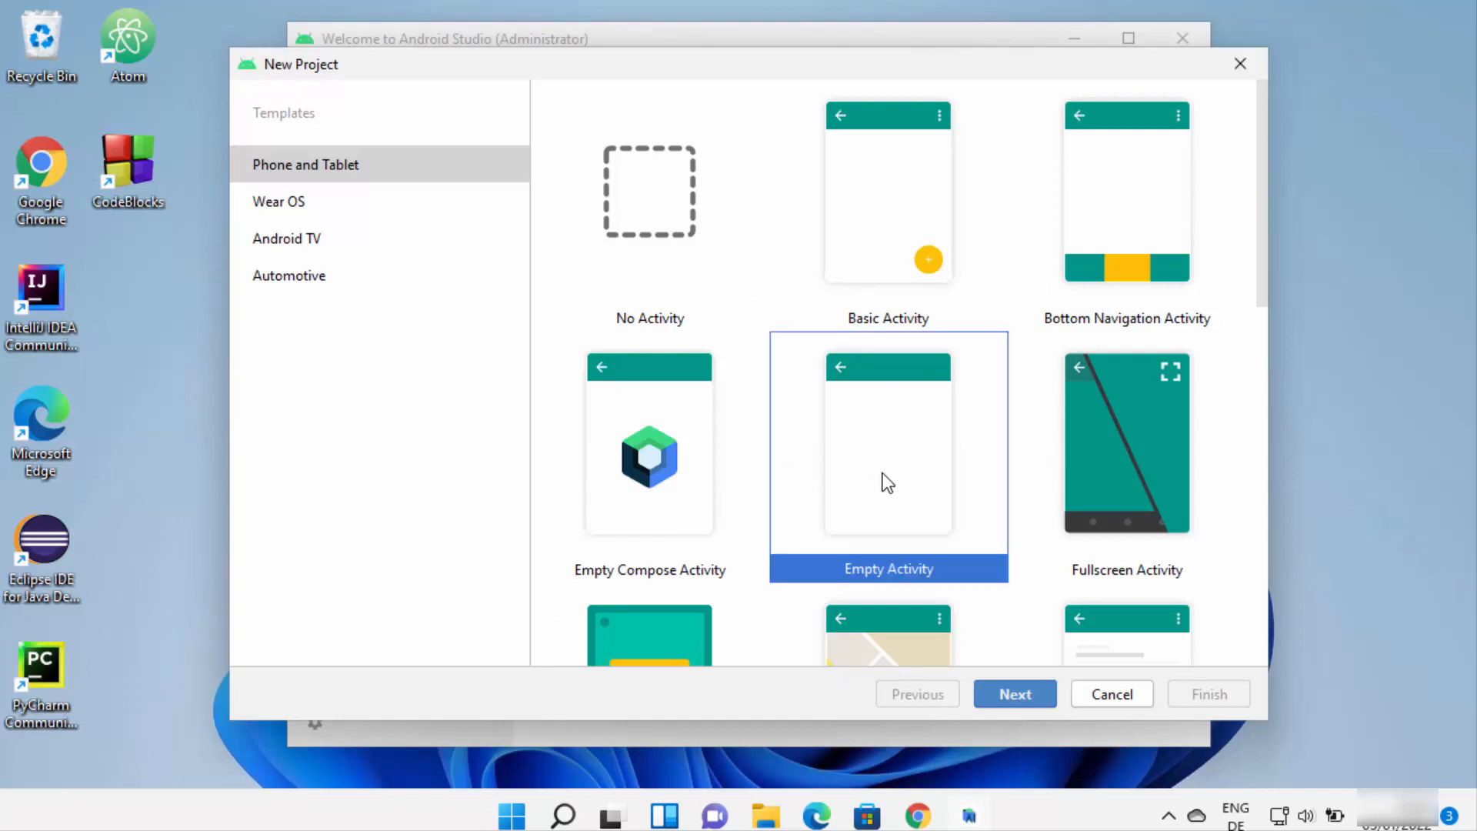
{"action": "left_click", "coordinate": [1003, 693]}
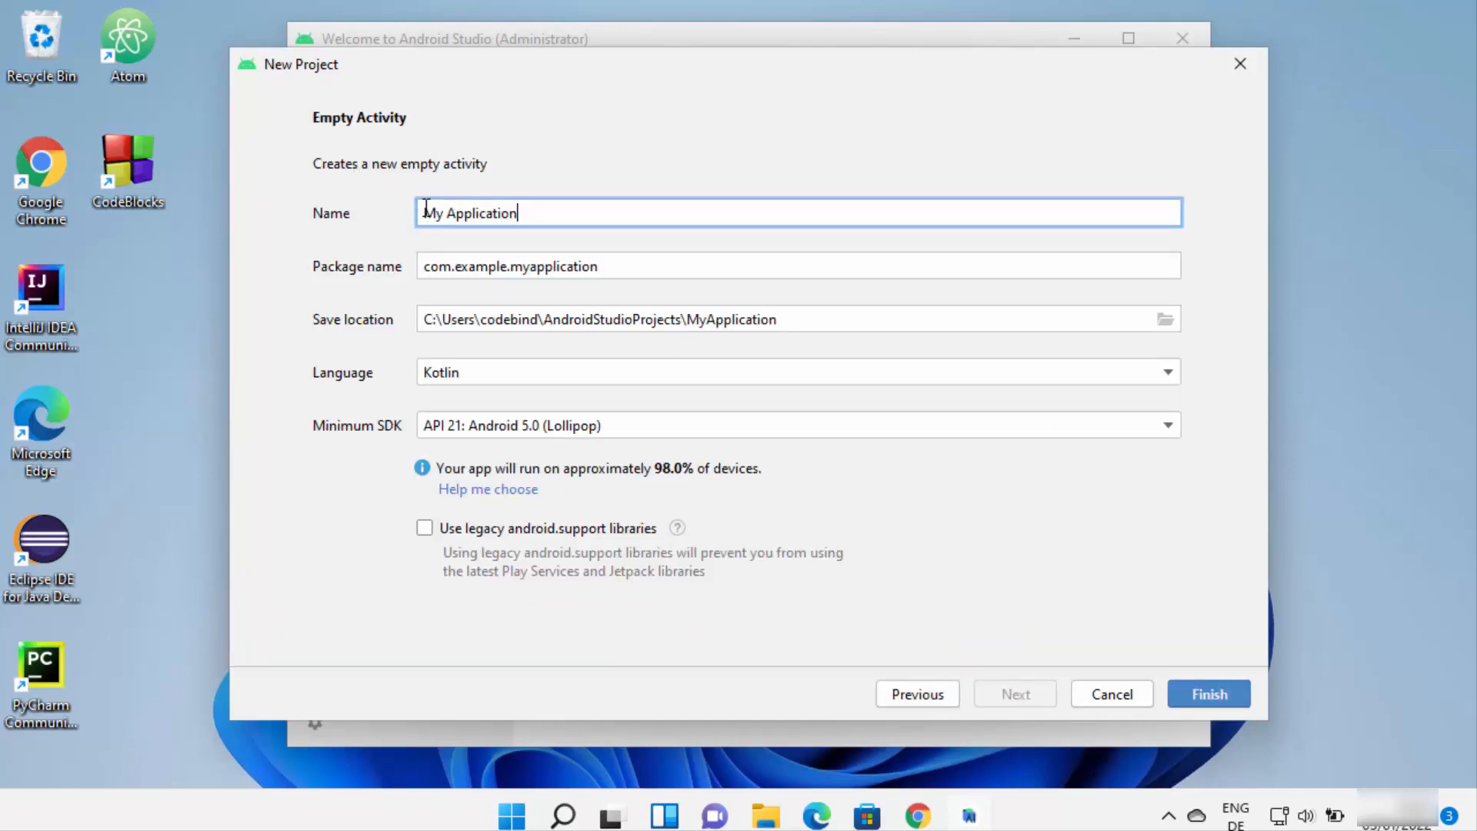
- Name the project MySimpleApp and set its language to Java
{"action": "double_click", "coordinate": [504, 212]}
{"action": "left_click", "coordinate": [449, 213]}
{"action": "key", "text": "BackSpace"}
{"action": "key", "text": "ctrl+Delete"}
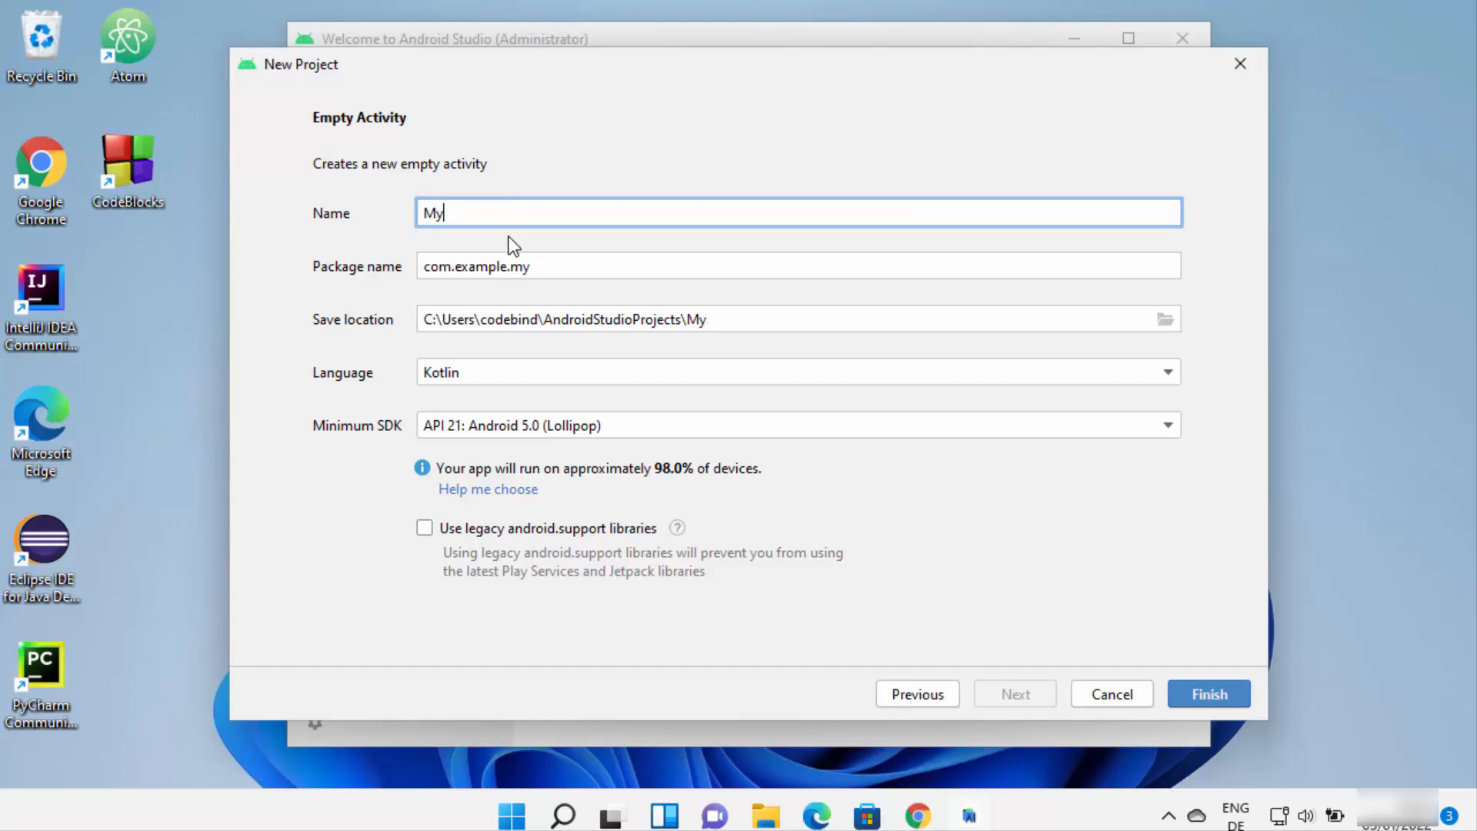
{"action": "type", "text": "SimpleApp"}
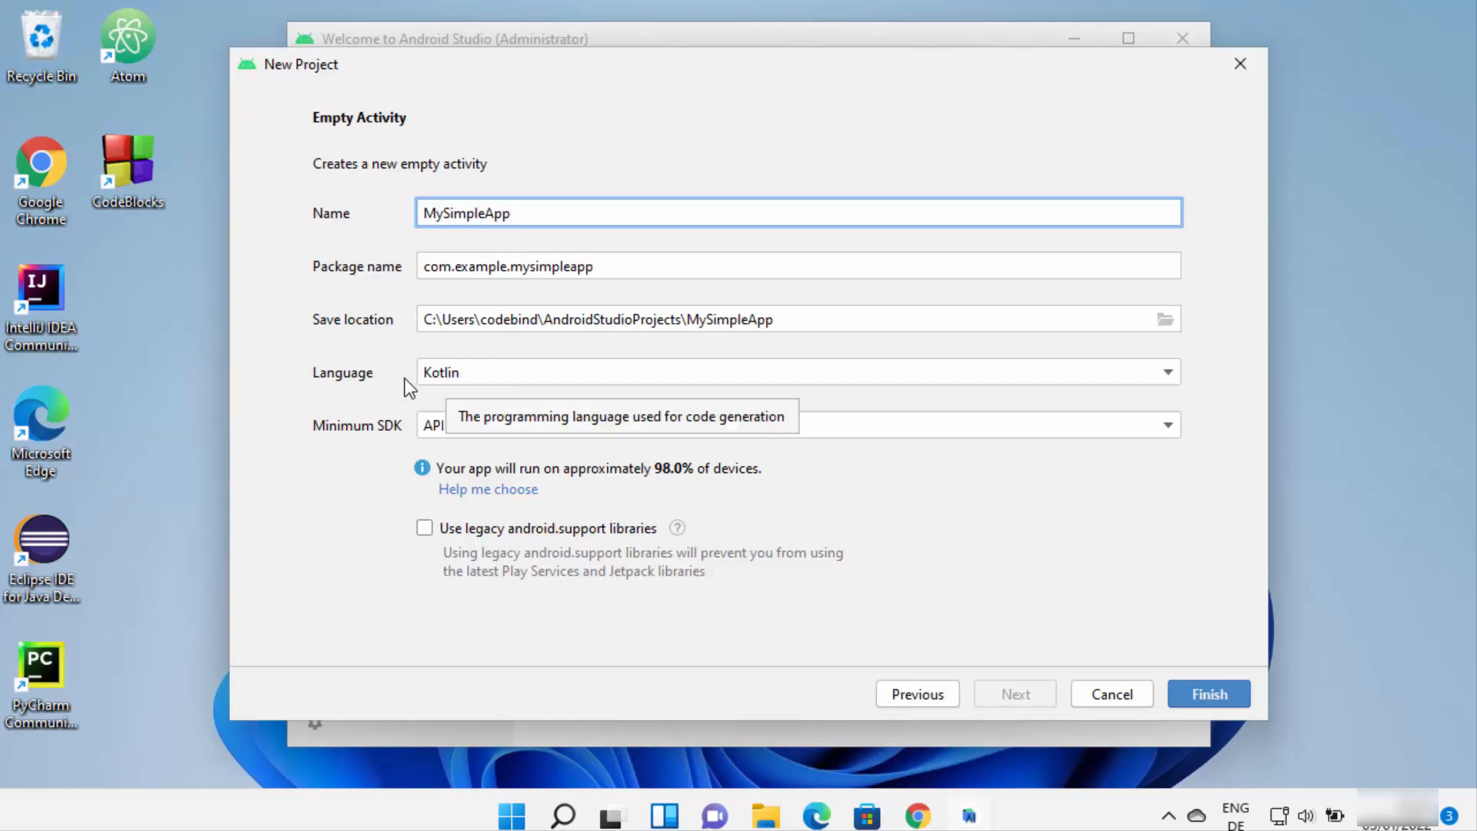
{"action": "left_click", "coordinate": [452, 379]}
{"action": "left_click", "coordinate": [453, 404]}
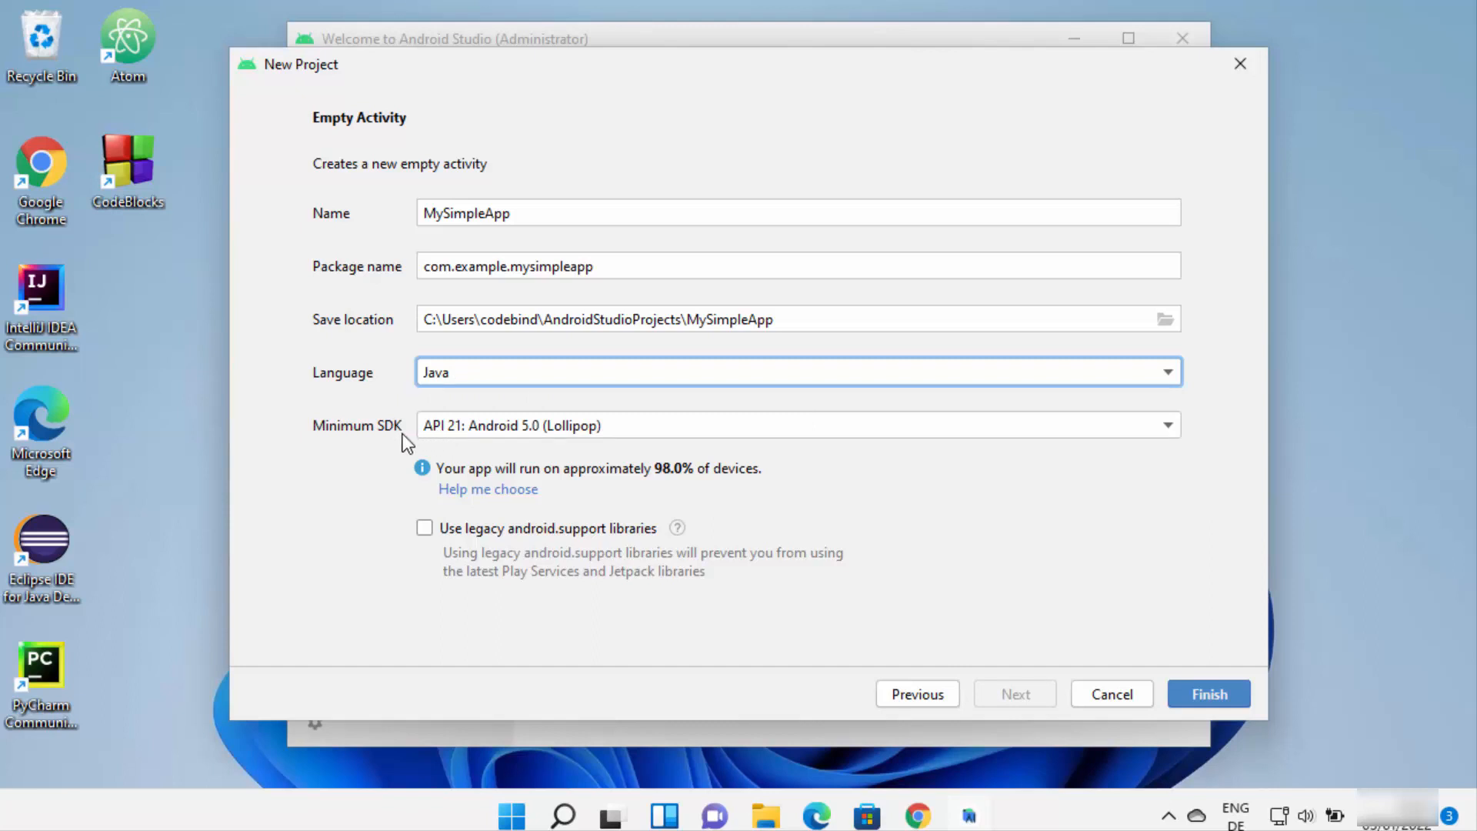
- Look through the minimum SDK levels and try API 31: Android 12.0 (S) to see its device coverage
{"action": "left_click", "coordinate": [466, 427]}
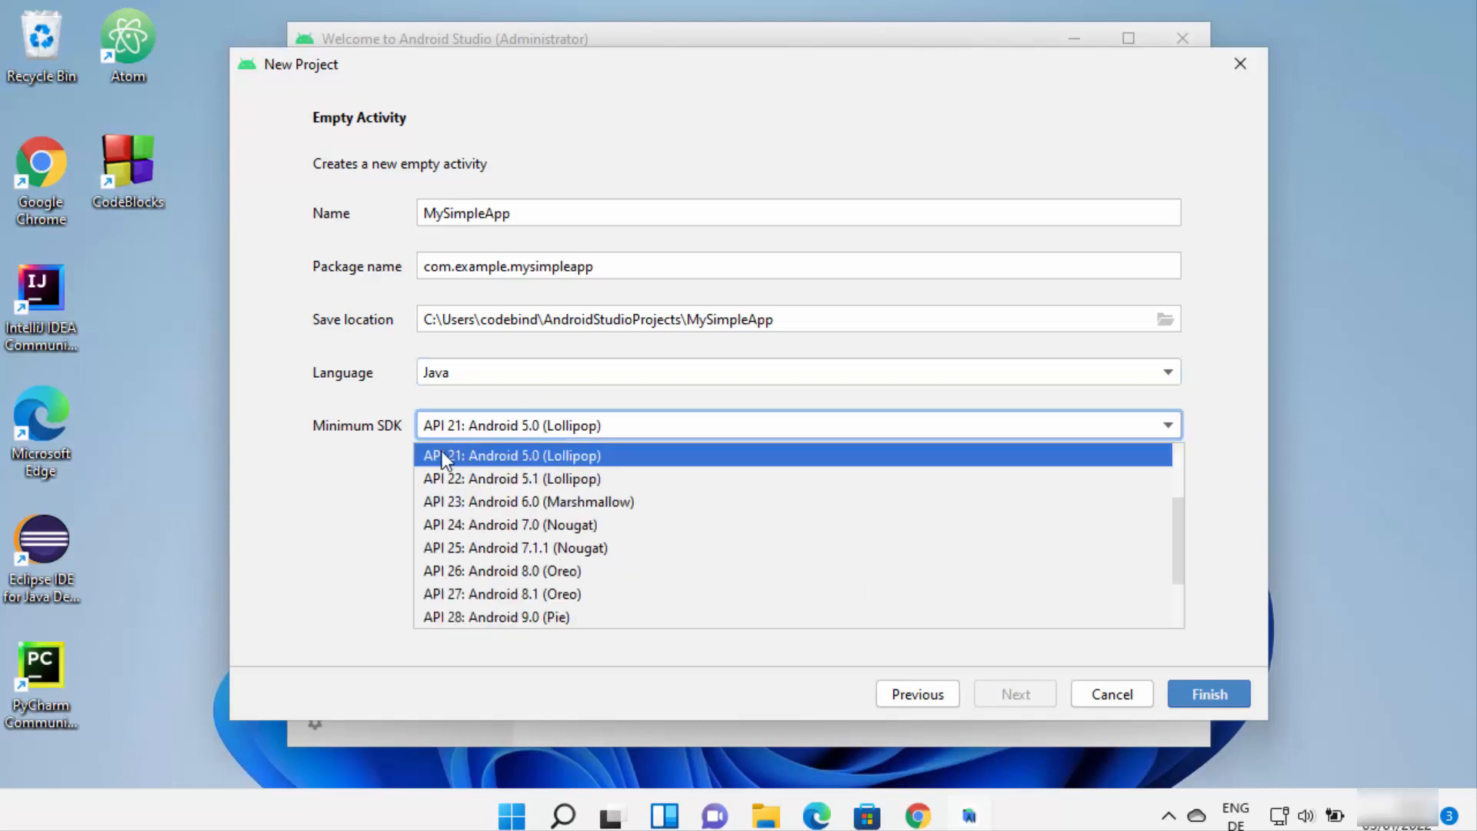
{"action": "left_click", "coordinate": [327, 481]}
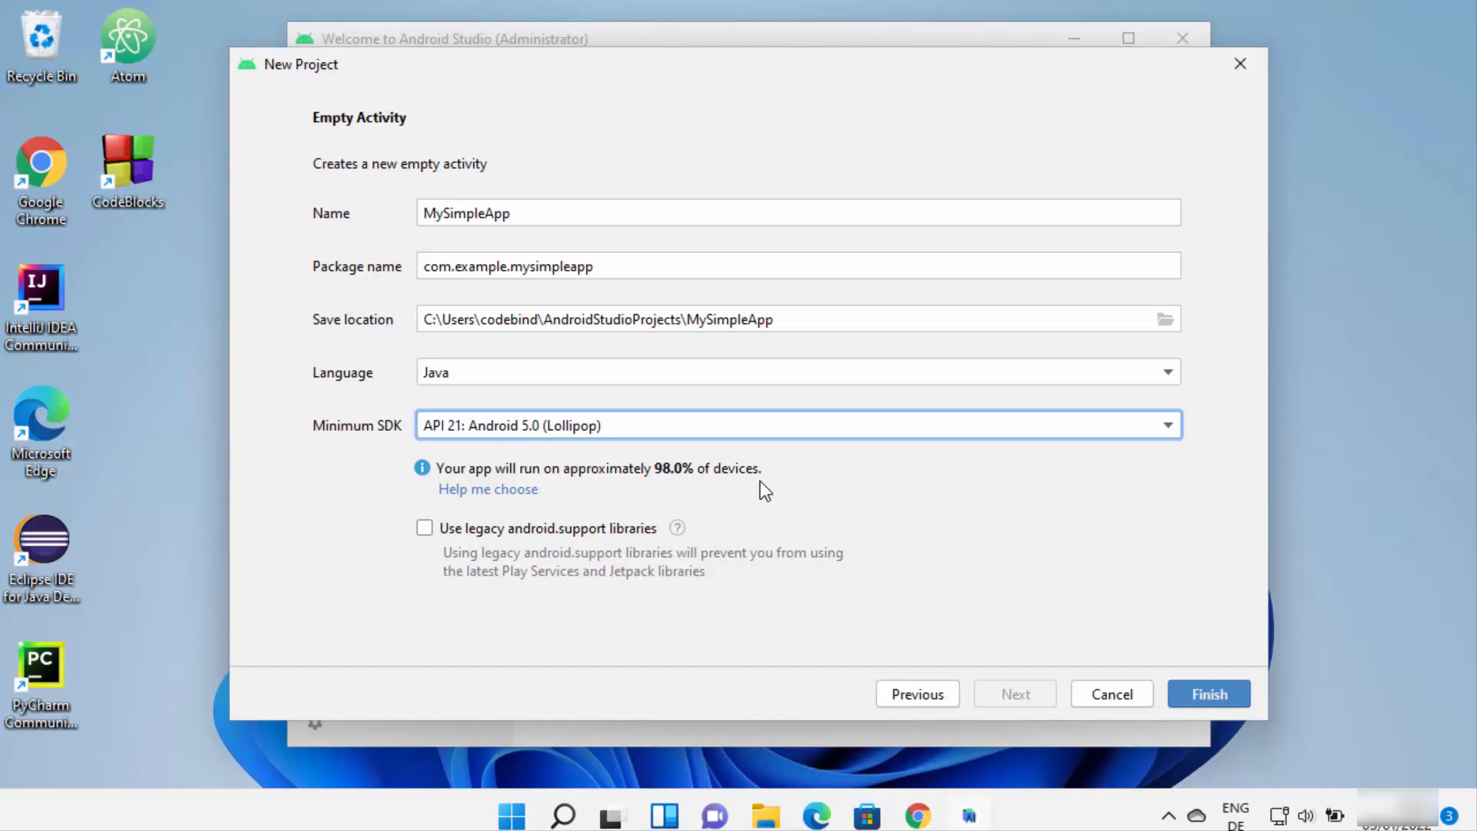
{"action": "left_click", "coordinate": [704, 424]}
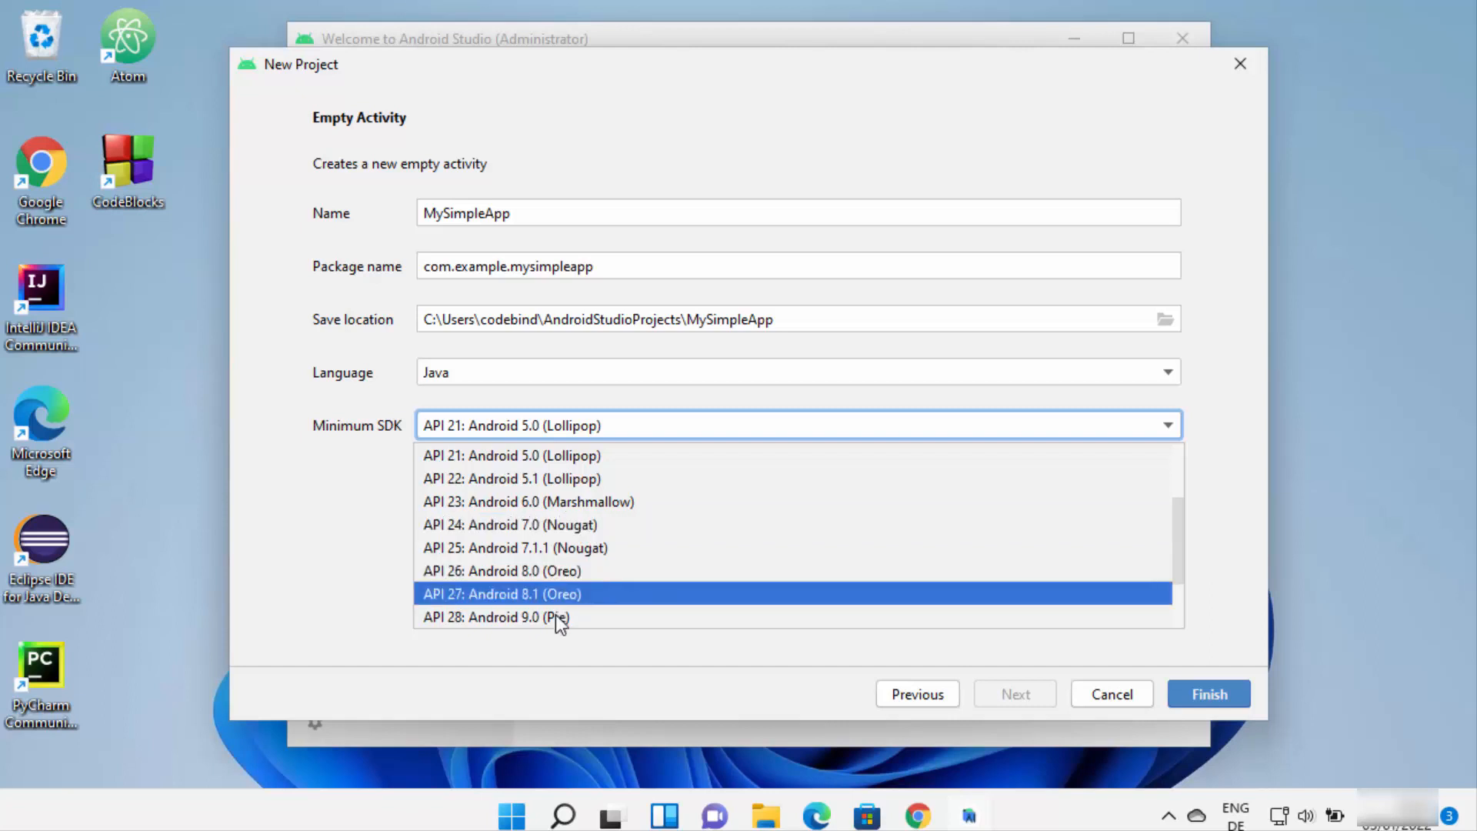
{"action": "scroll", "coordinate": [534, 620], "scroll_direction": "down", "scroll_amount": 1}
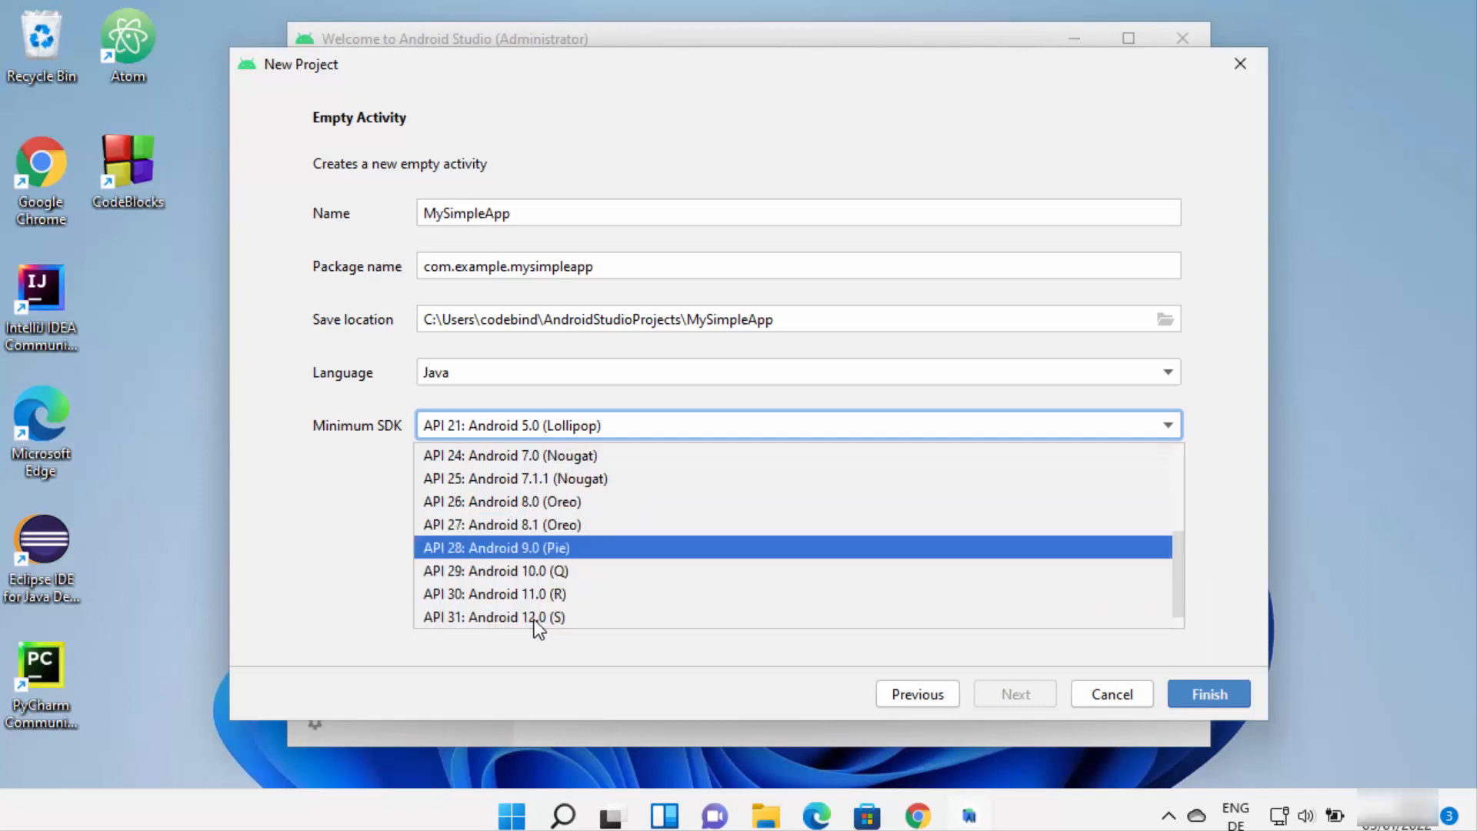
{"action": "scroll", "coordinate": [483, 606], "scroll_direction": "down", "scroll_amount": 1}
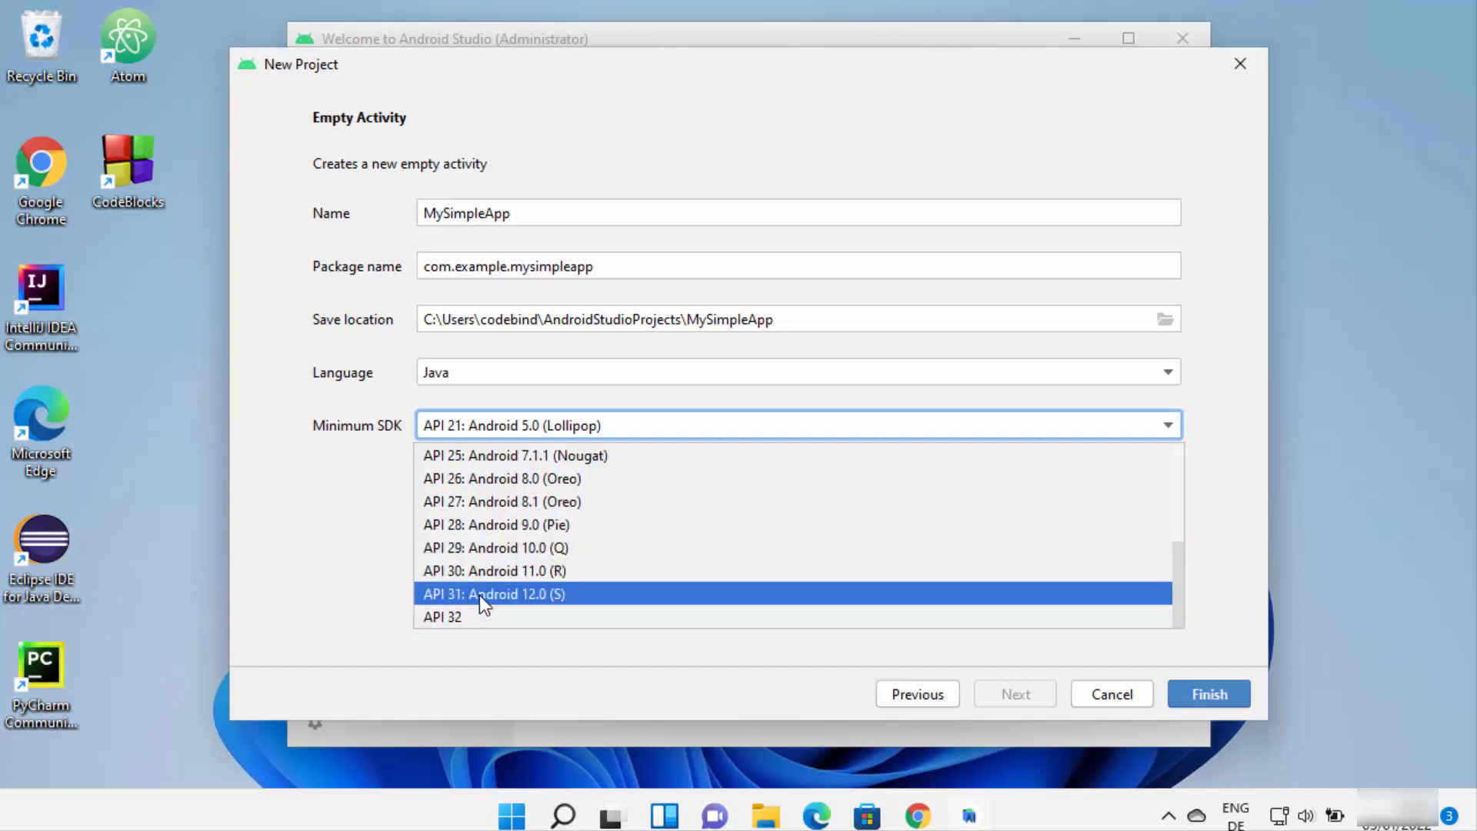
{"action": "left_click", "coordinate": [486, 594]}
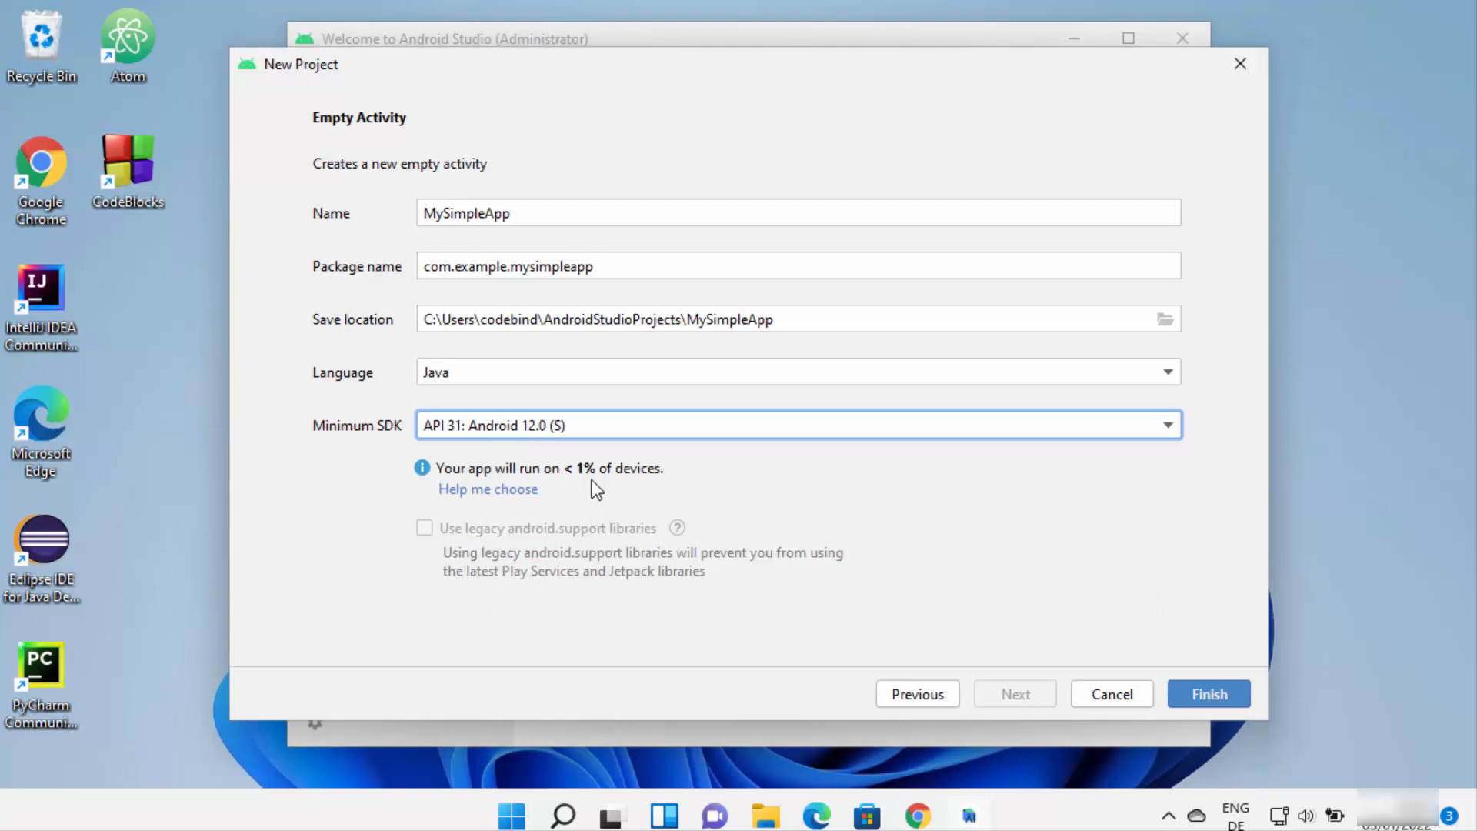
- Set the minimum SDK to API 21: Android 5.0 (Lollipop) and create the project
{"action": "left_click", "coordinate": [620, 426]}
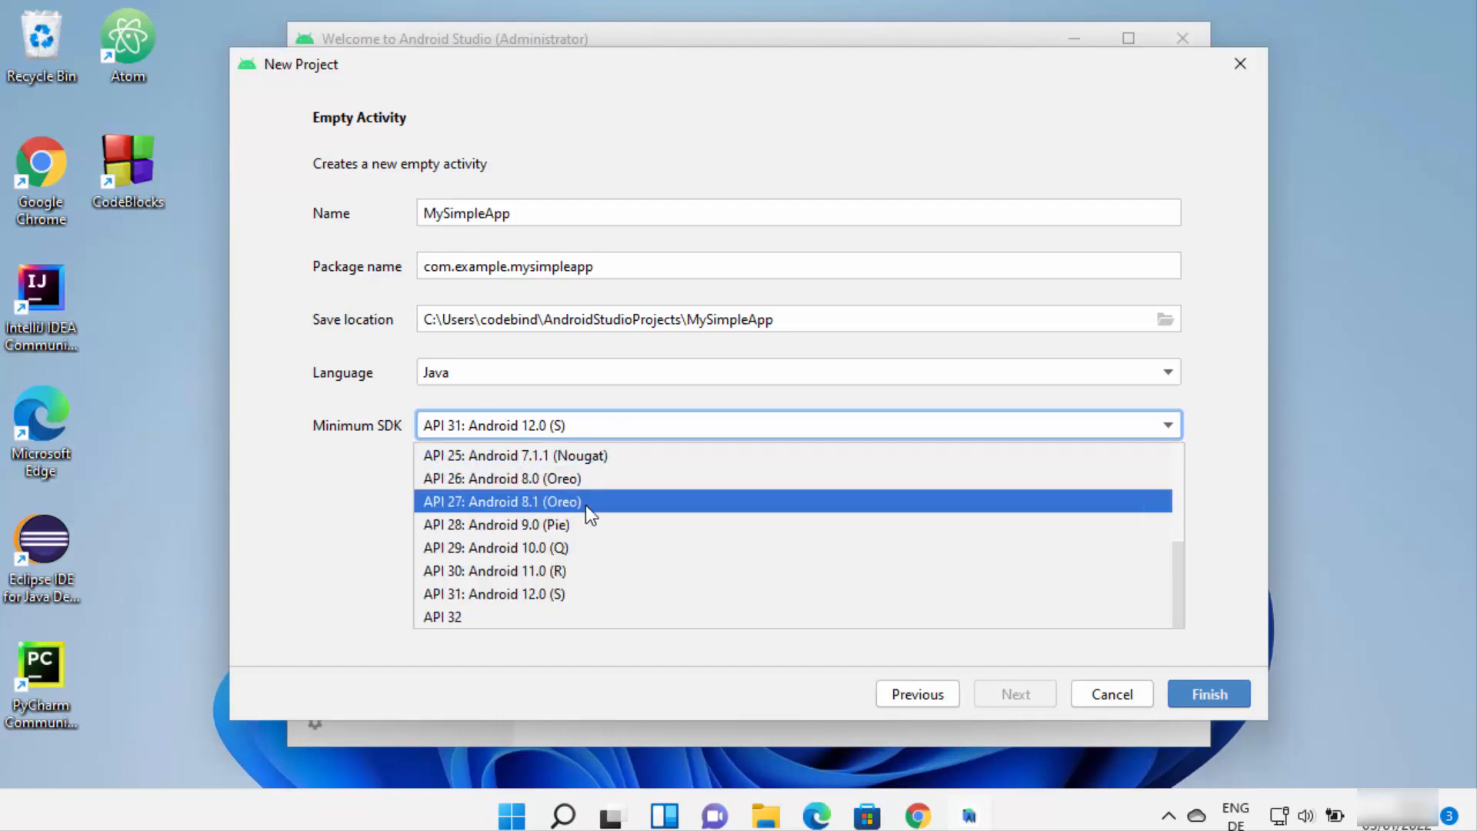
{"action": "scroll", "coordinate": [585, 505], "scroll_direction": "up", "scroll_amount": 2}
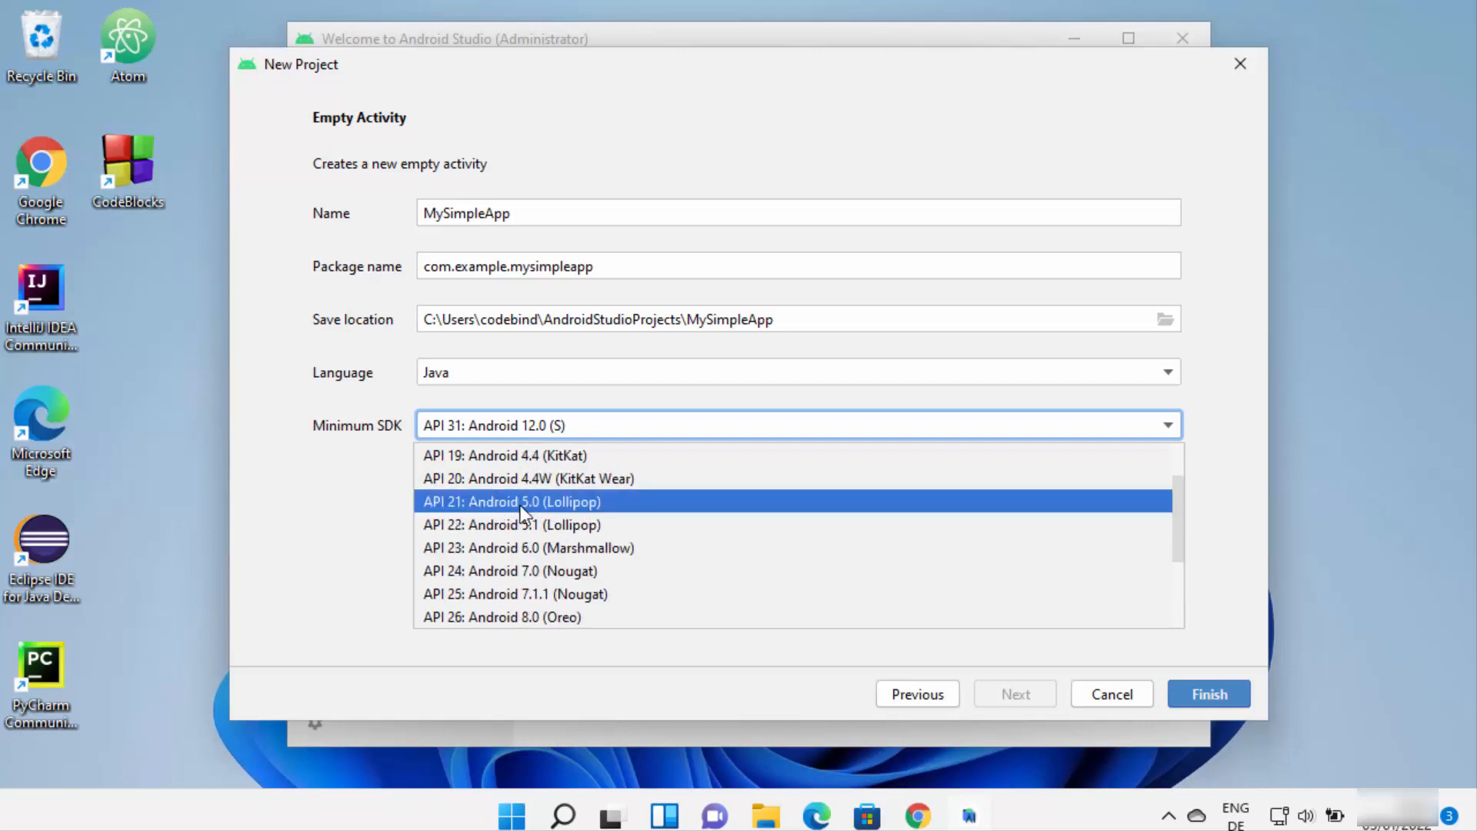
{"action": "left_click", "coordinate": [464, 505]}
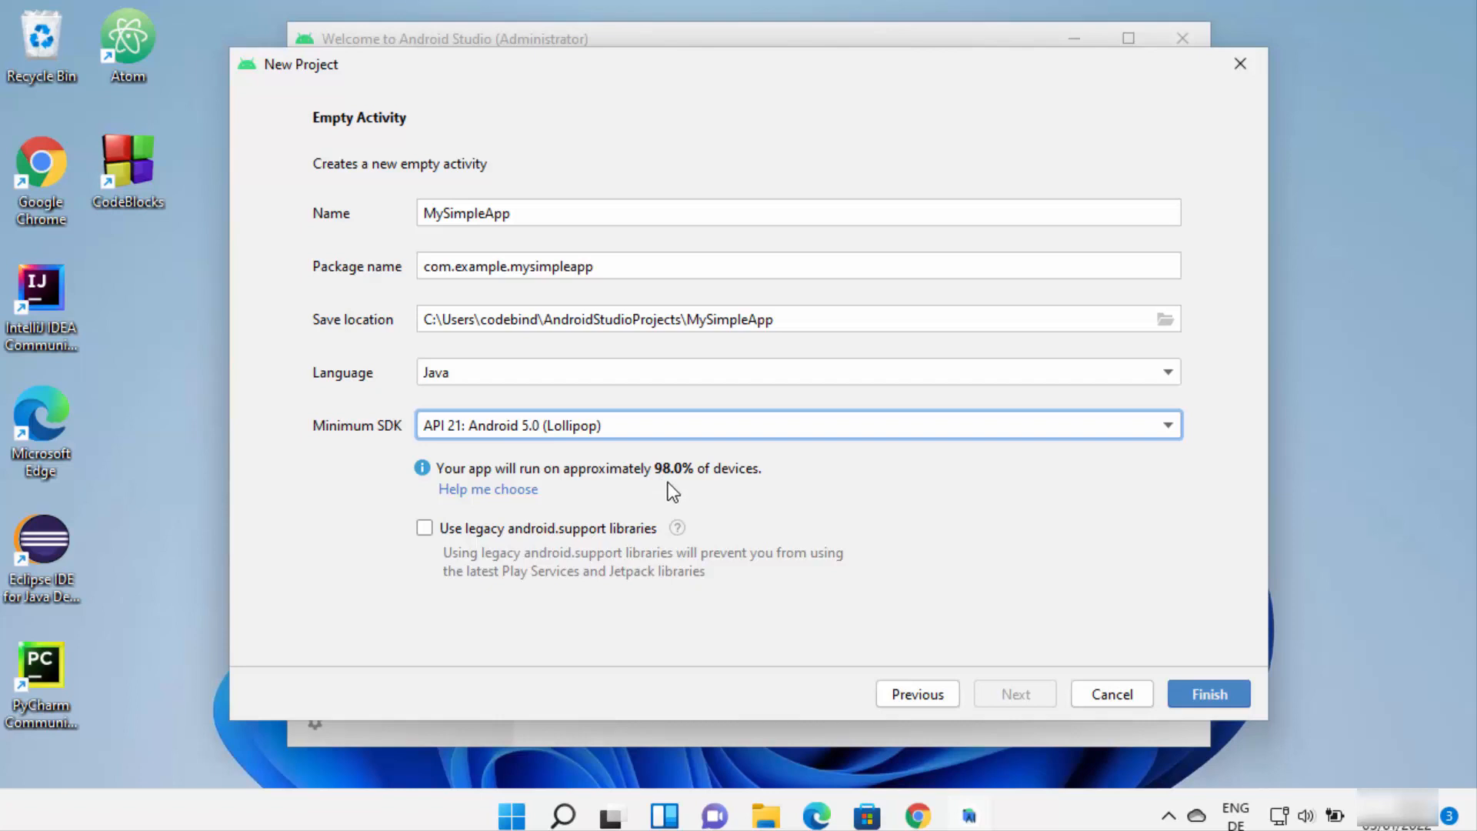
{"action": "left_click", "coordinate": [1208, 696]}
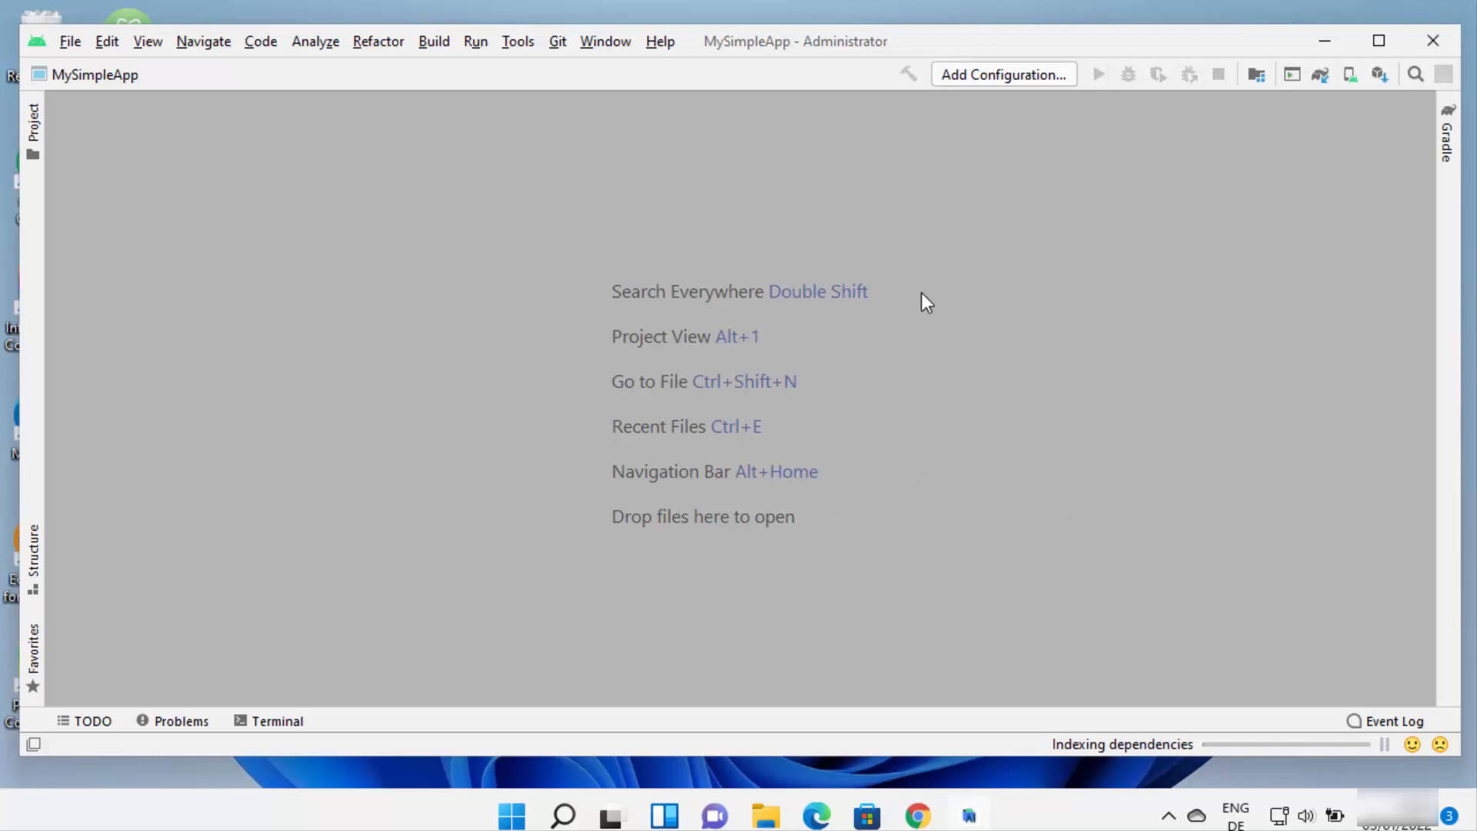
- Maximize the project window, check the background tasks, and make room by narrowing the project tree and hiding What's New
{"action": "left_click", "coordinate": [1379, 43]}
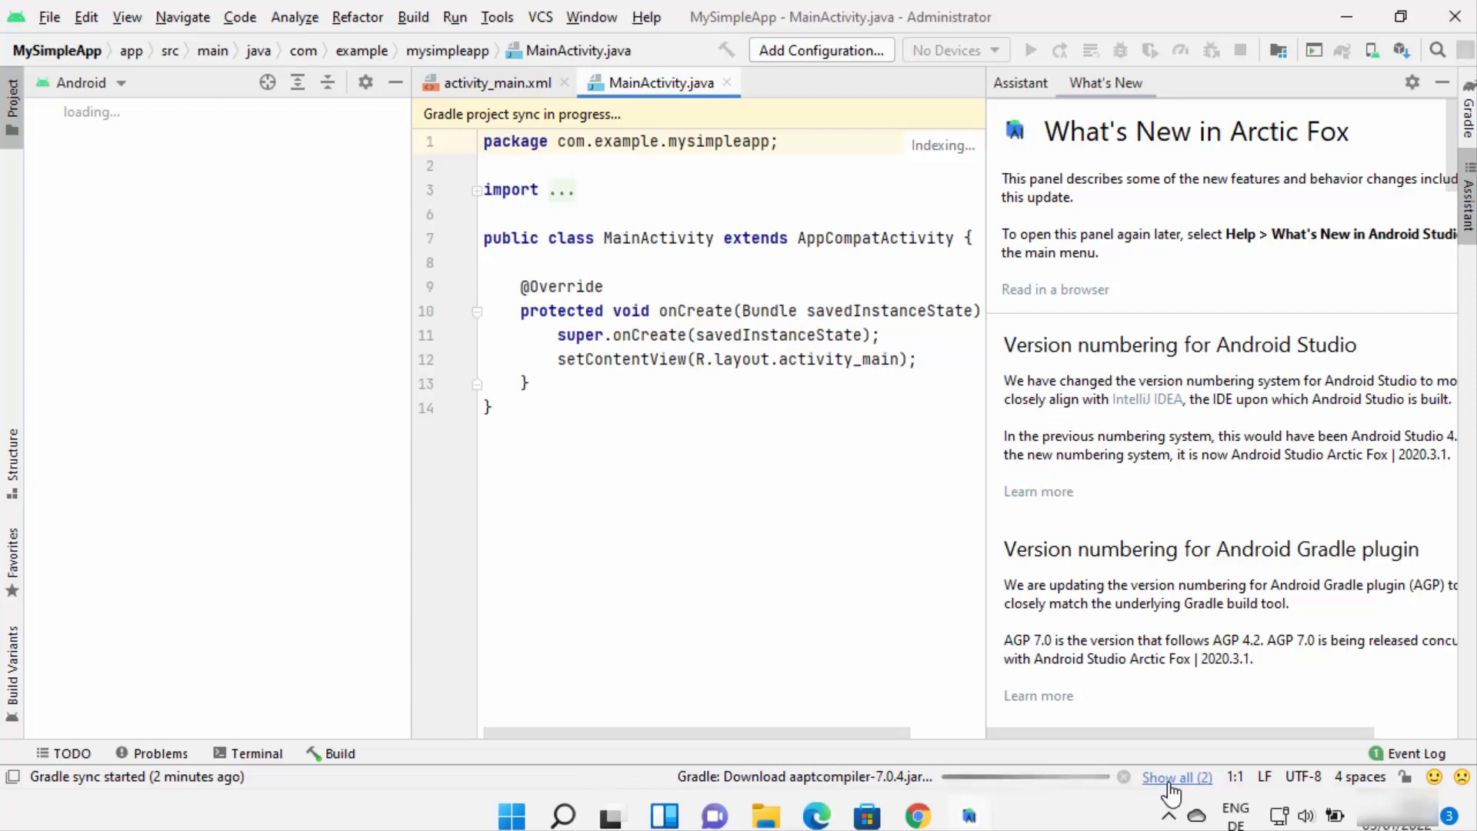
{"action": "left_click", "coordinate": [1170, 777]}
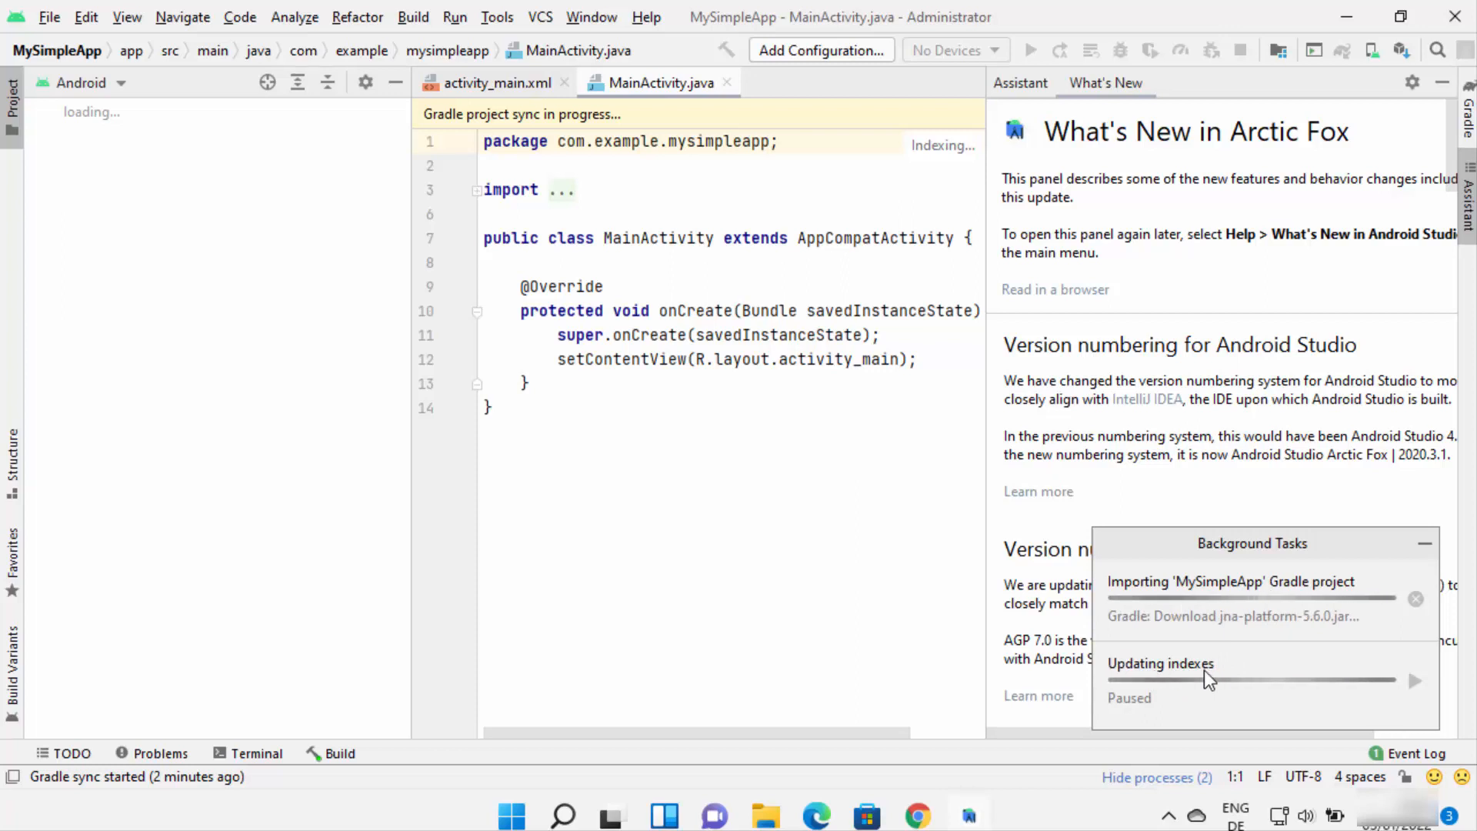
{"action": "left_click_drag", "start_coordinate": [412, 291], "coordinate": [302, 290]}
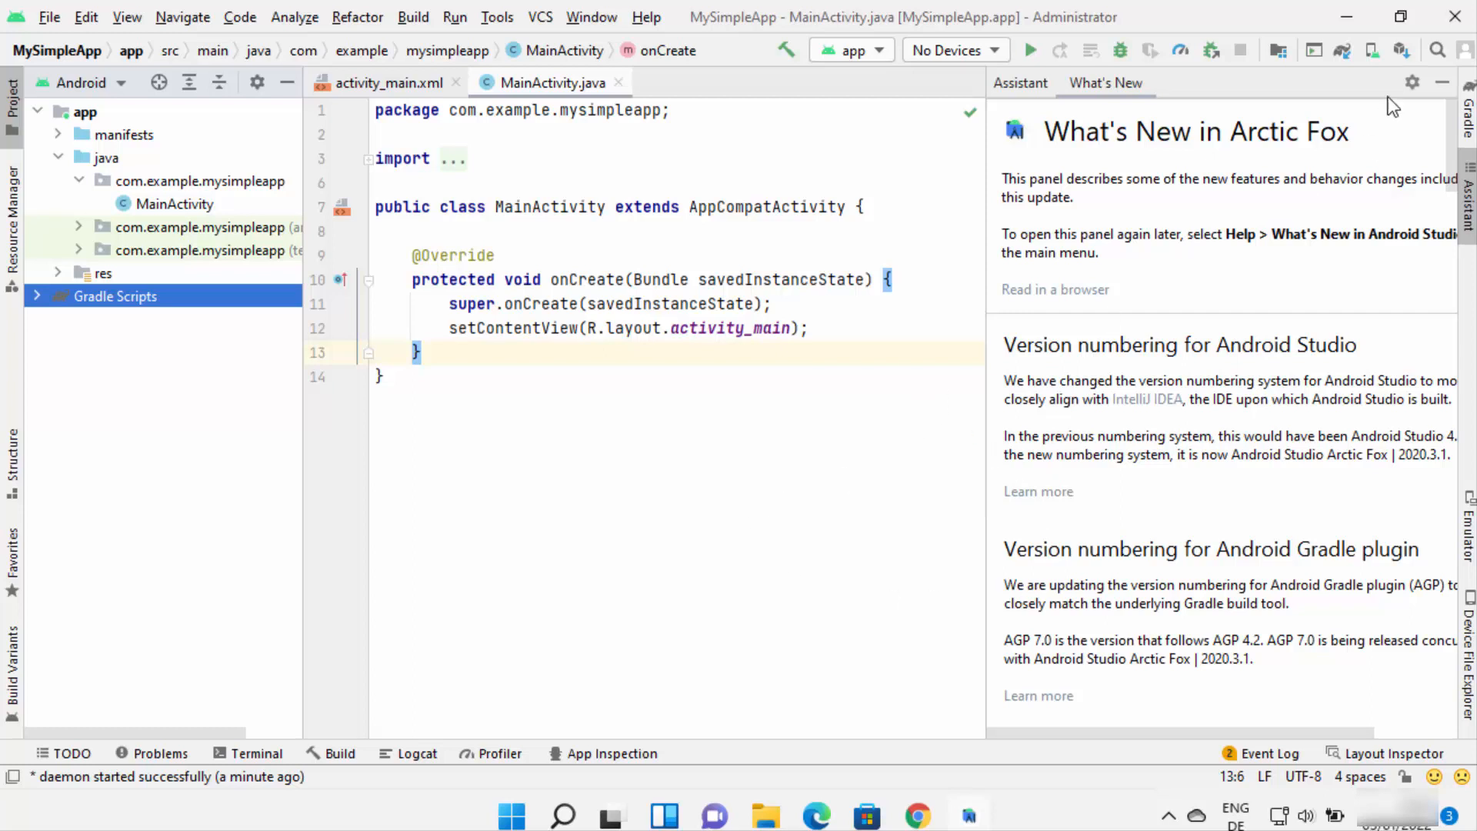
{"action": "left_click", "coordinate": [1442, 82]}
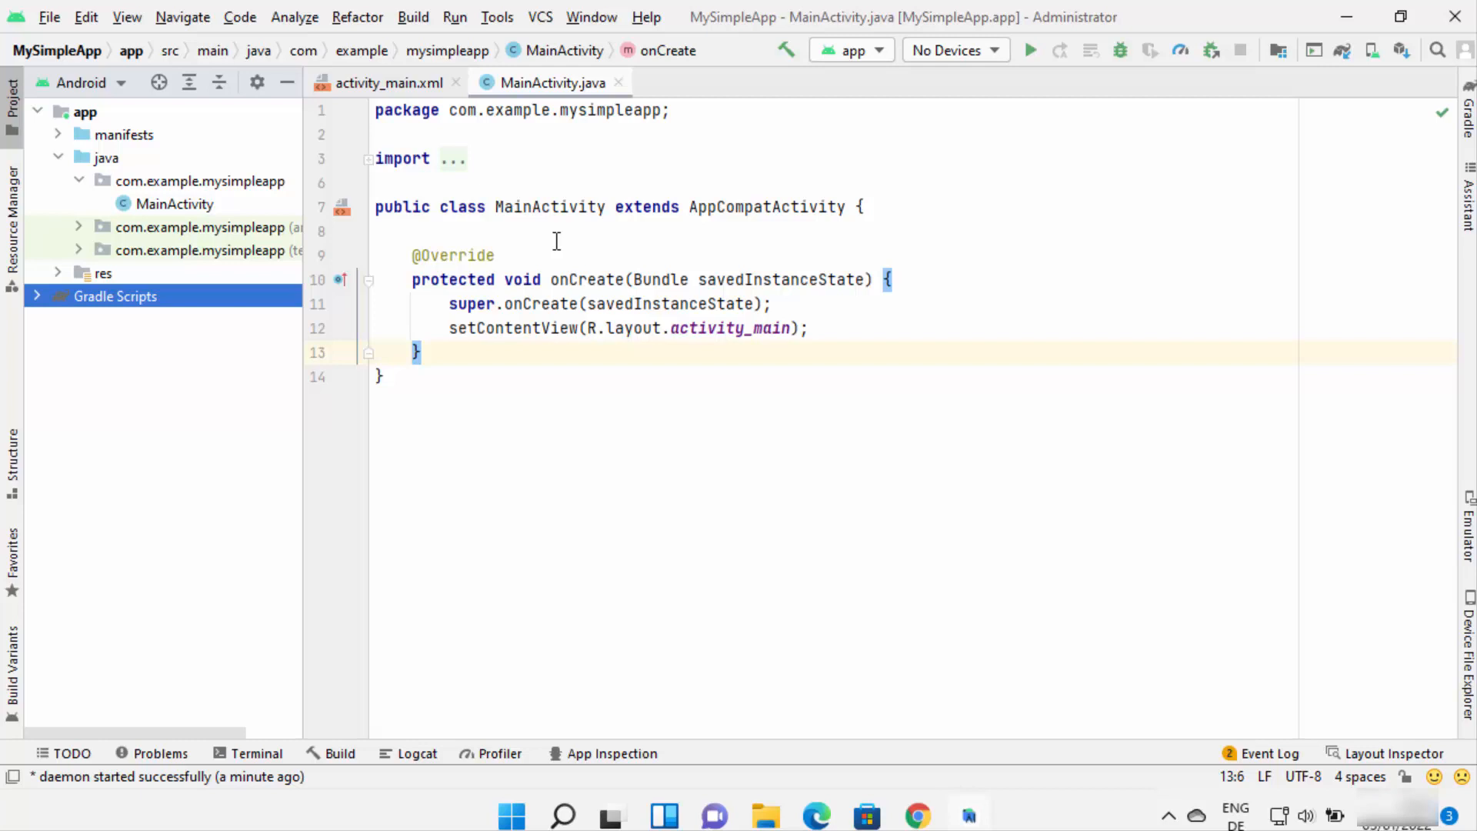
- Show the activity_main.xml layout and open the AVD Manager for the project's missing run device
{"action": "left_click", "coordinate": [371, 85]}
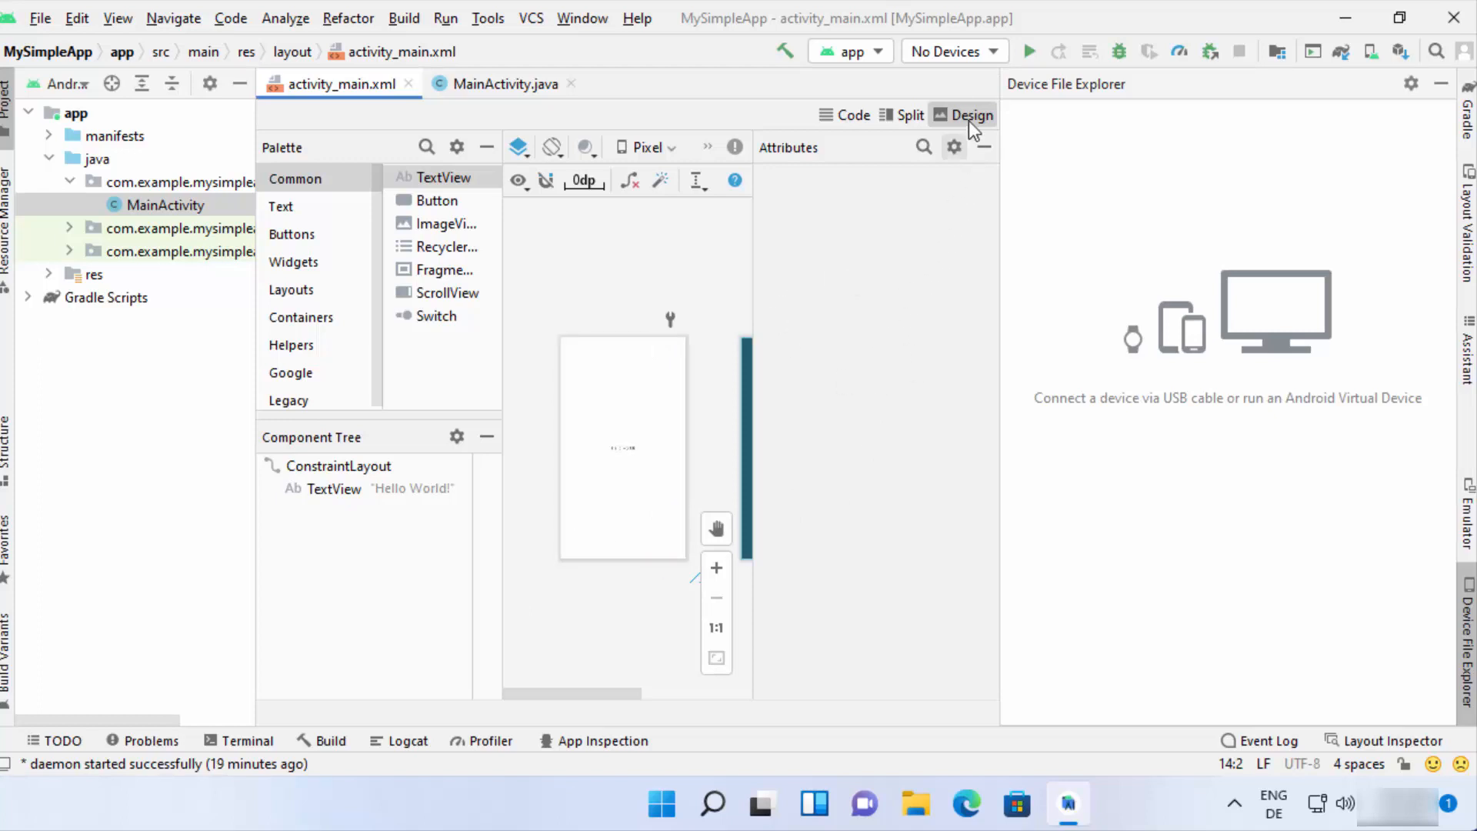
{"action": "left_click", "coordinate": [972, 54]}
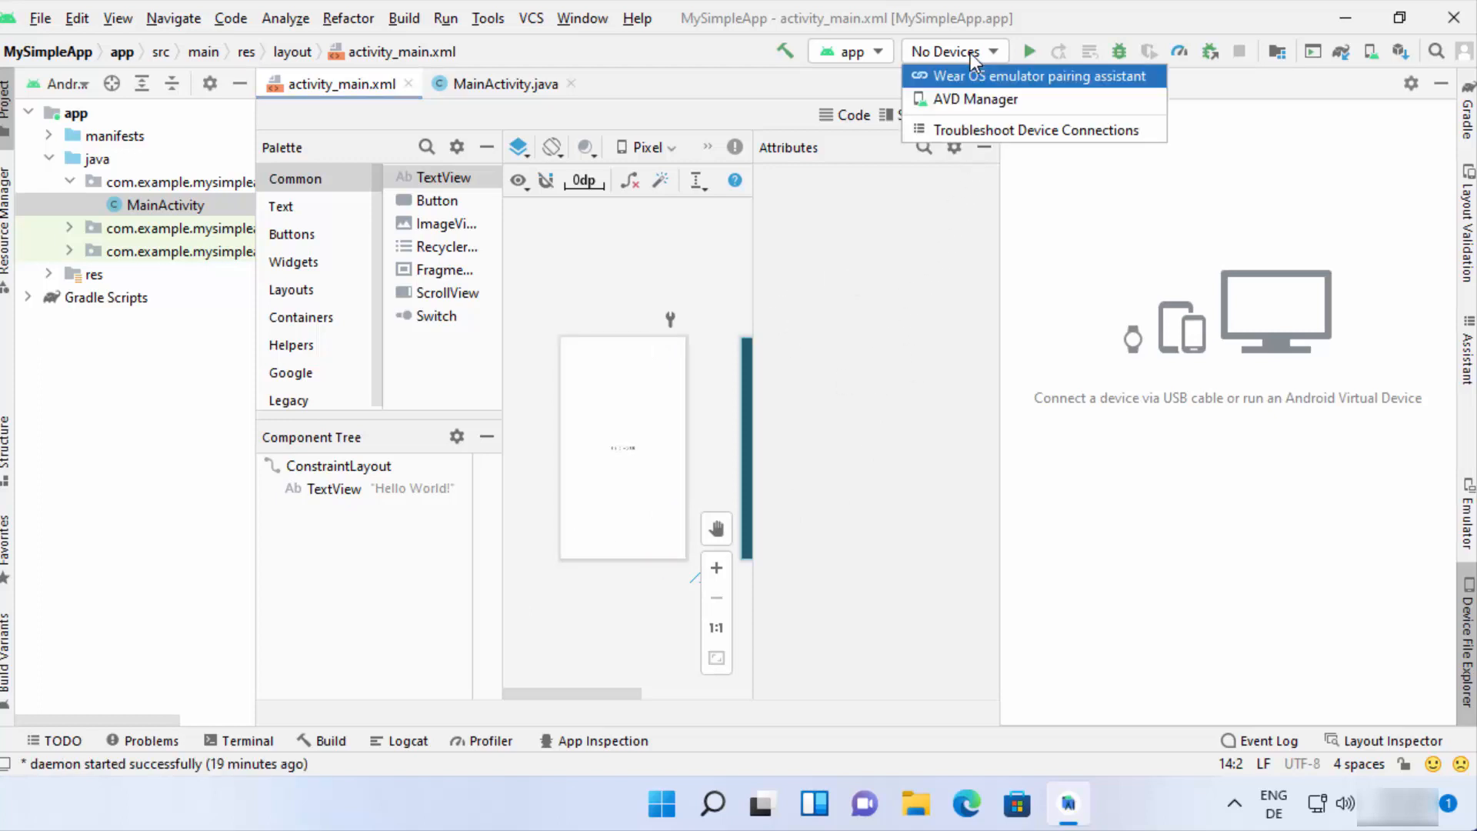
{"action": "left_click", "coordinate": [949, 52]}
{"action": "left_click", "coordinate": [949, 53]}
{"action": "left_click", "coordinate": [964, 101]}
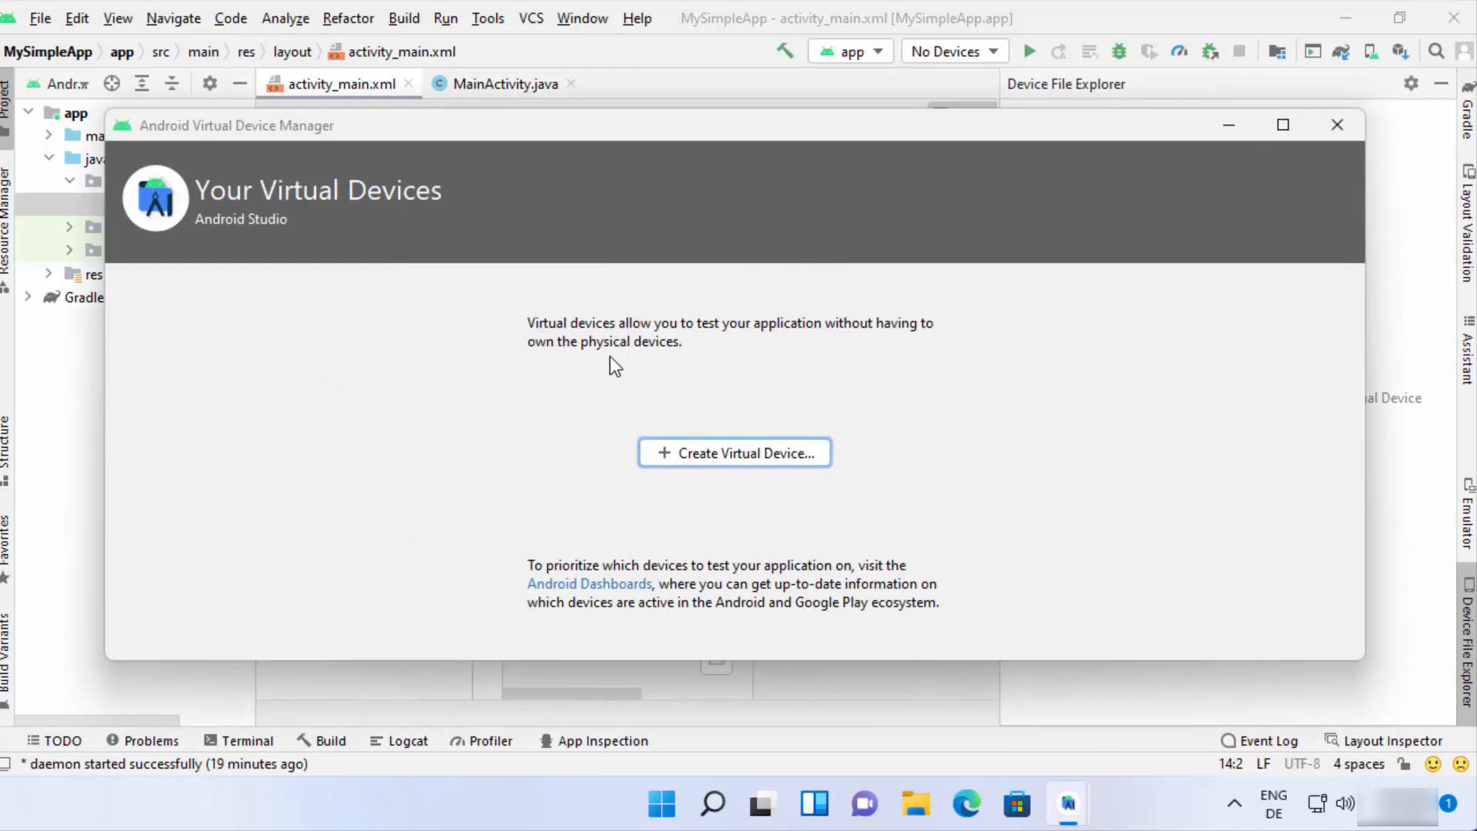
- Begin creating a virtual device with the Pixel 5 phone definition and proceed to the system image selection
{"action": "left_click", "coordinate": [700, 454]}
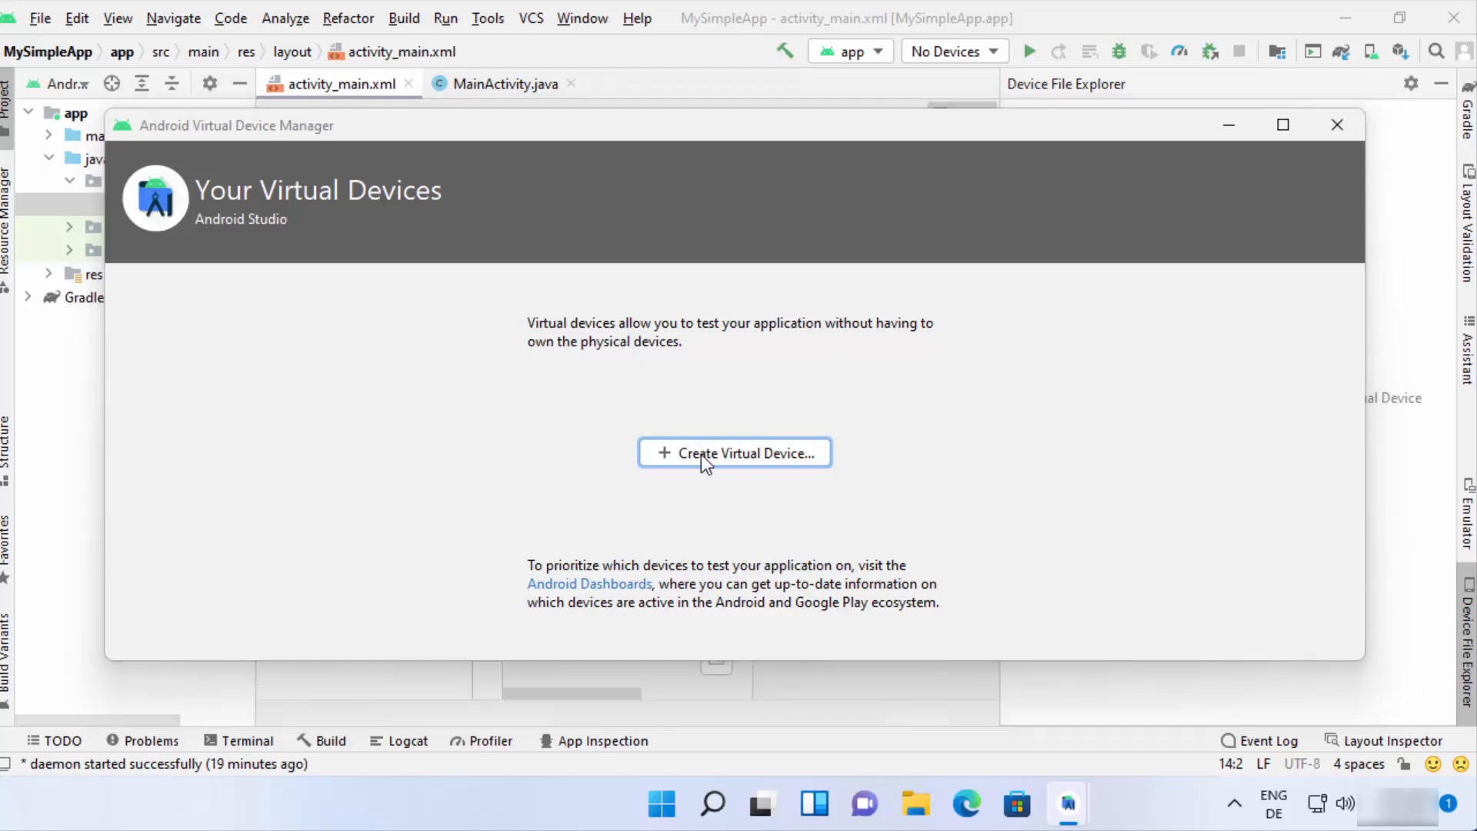
{"action": "left_click", "coordinate": [449, 369]}
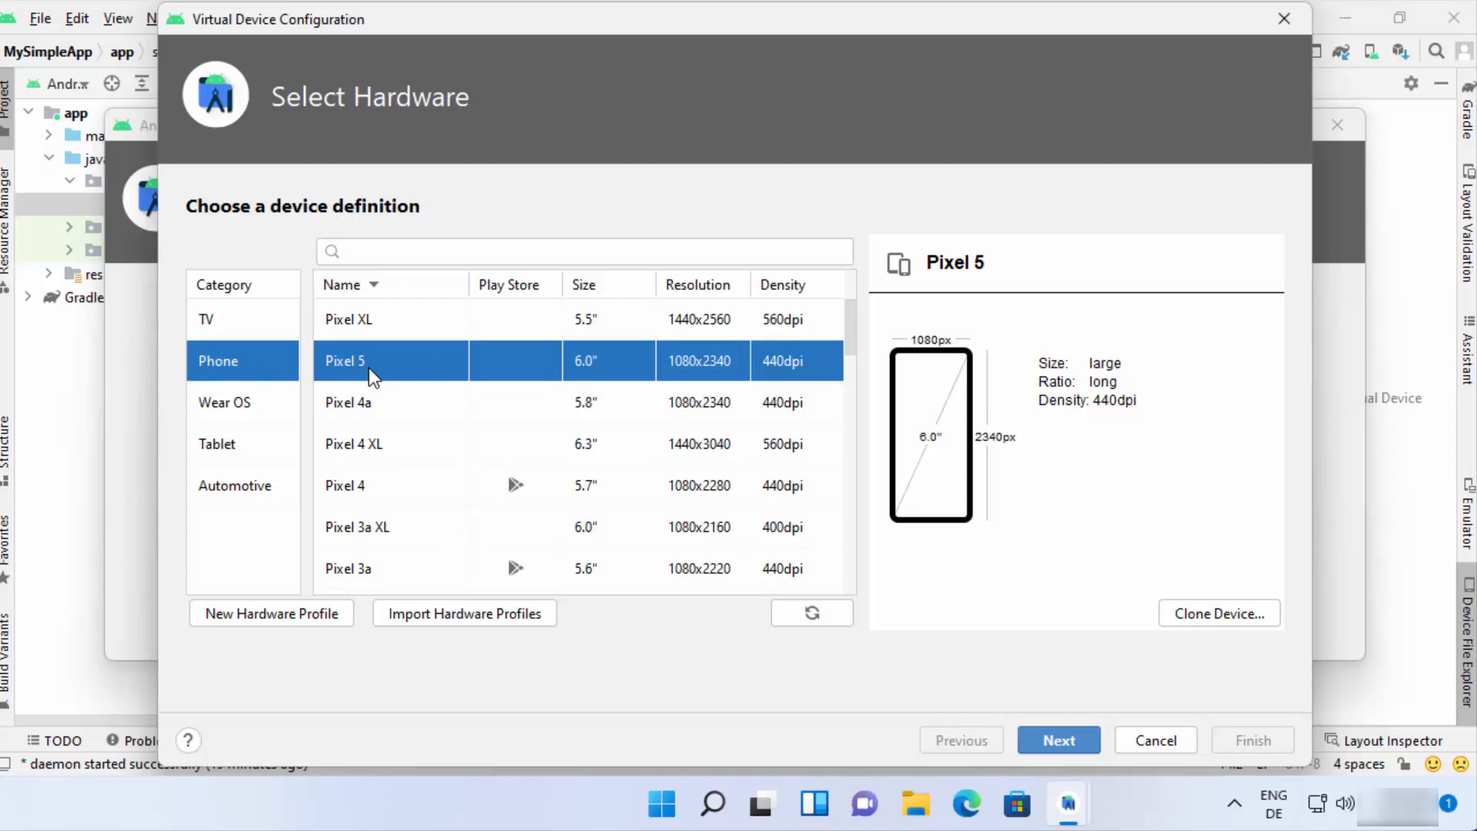
{"action": "left_click", "coordinate": [1056, 736]}
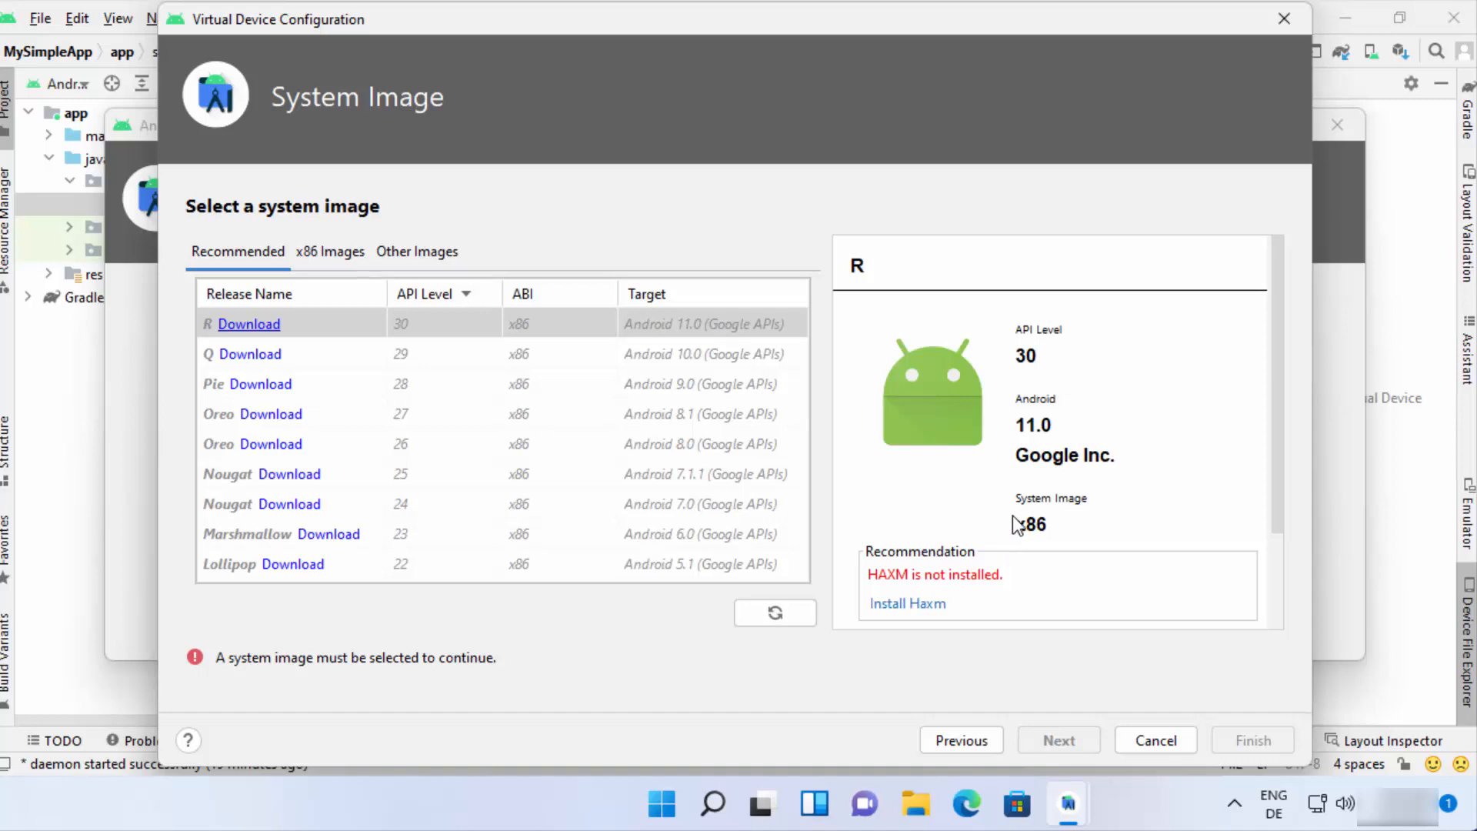
- Install Intel HAXM with the recommended RAM allocation of 2,048 MiB, allow cmd.exe to make changes, and finish the installer
{"action": "scroll", "coordinate": [1012, 520], "scroll_direction": "down", "scroll_amount": 1}
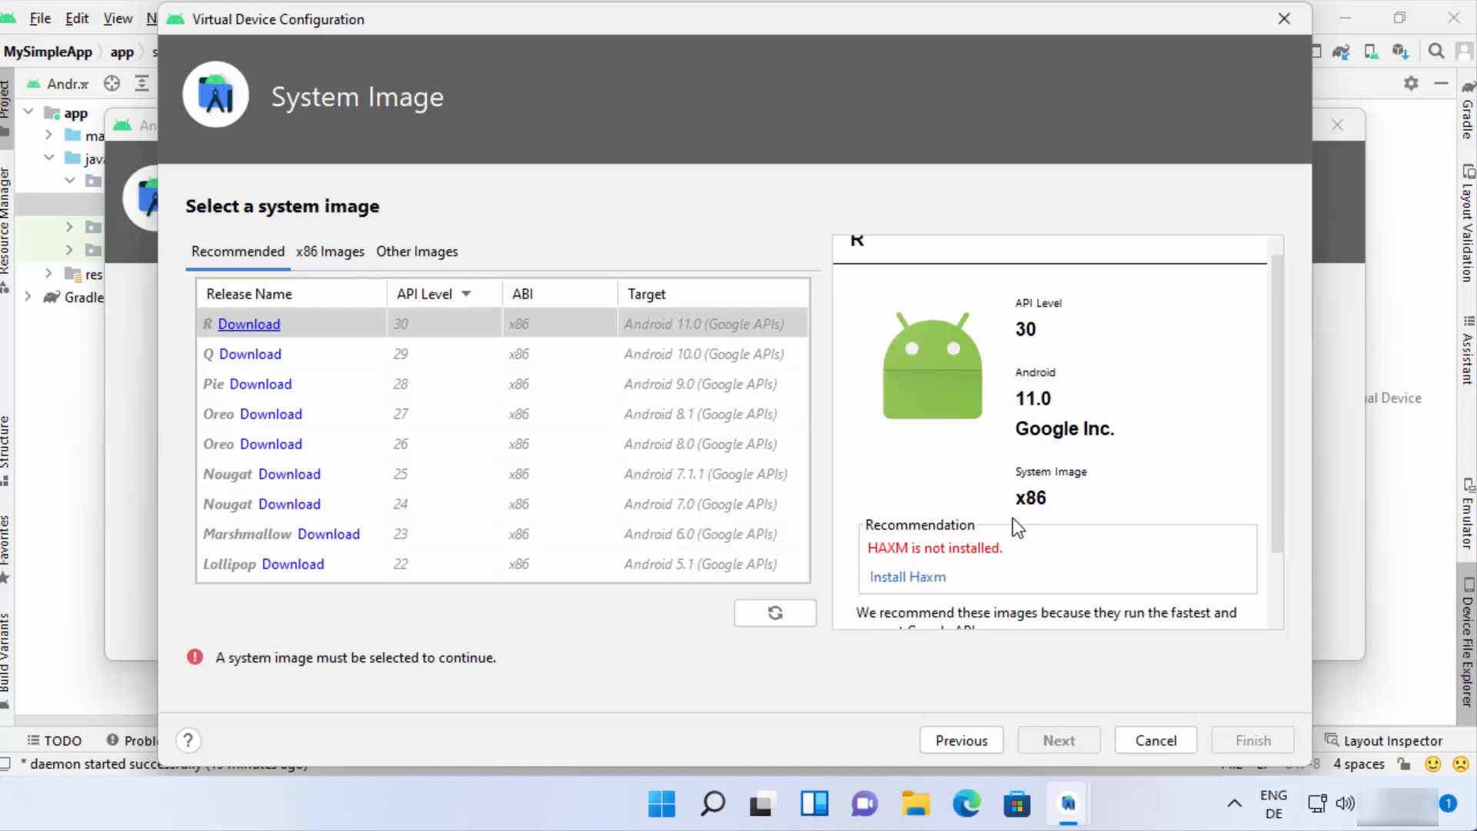
{"action": "left_click", "coordinate": [903, 570]}
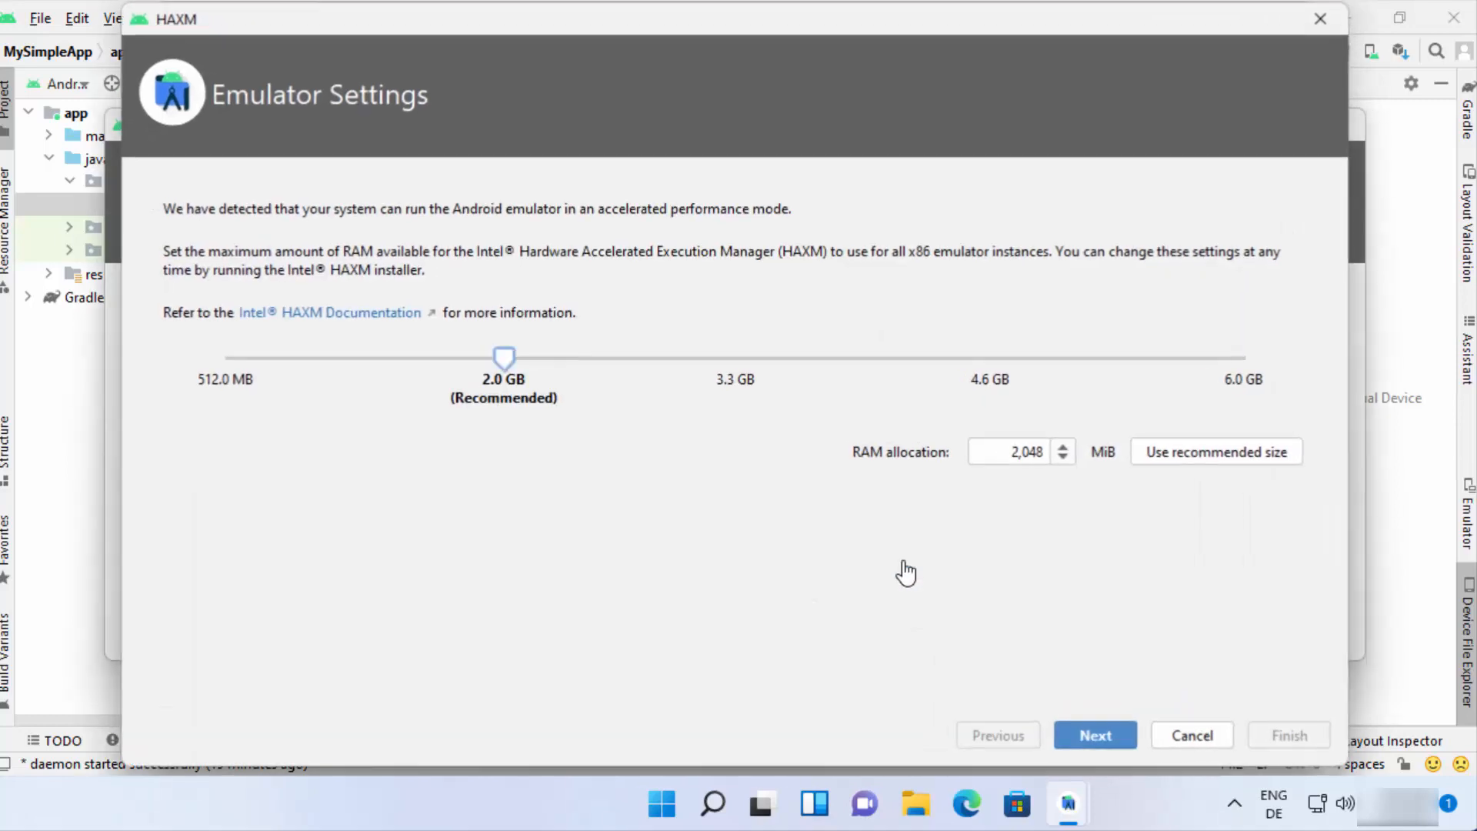
{"action": "left_click", "coordinate": [1073, 723]}
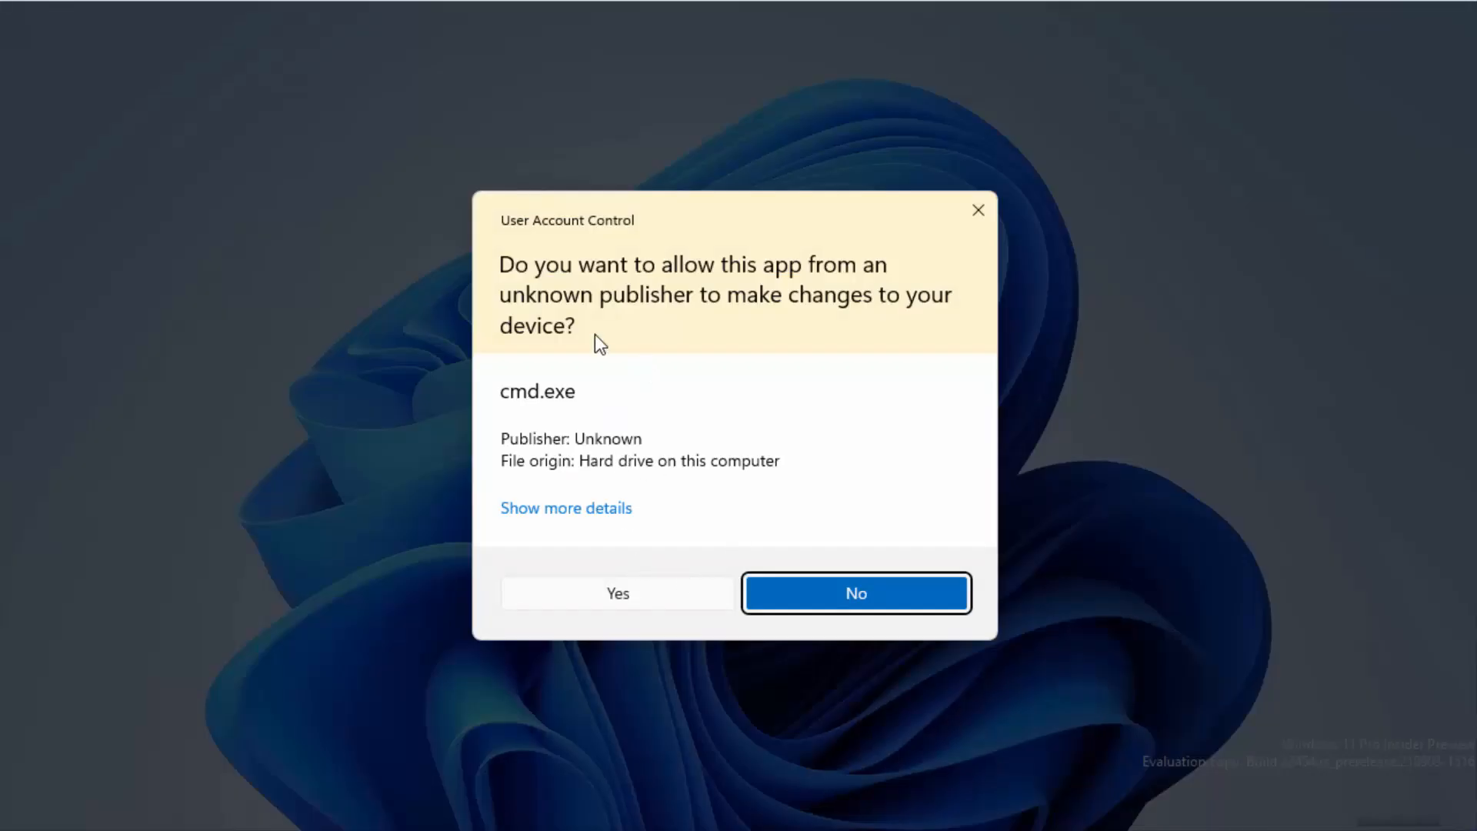
{"action": "left_click", "coordinate": [620, 599]}
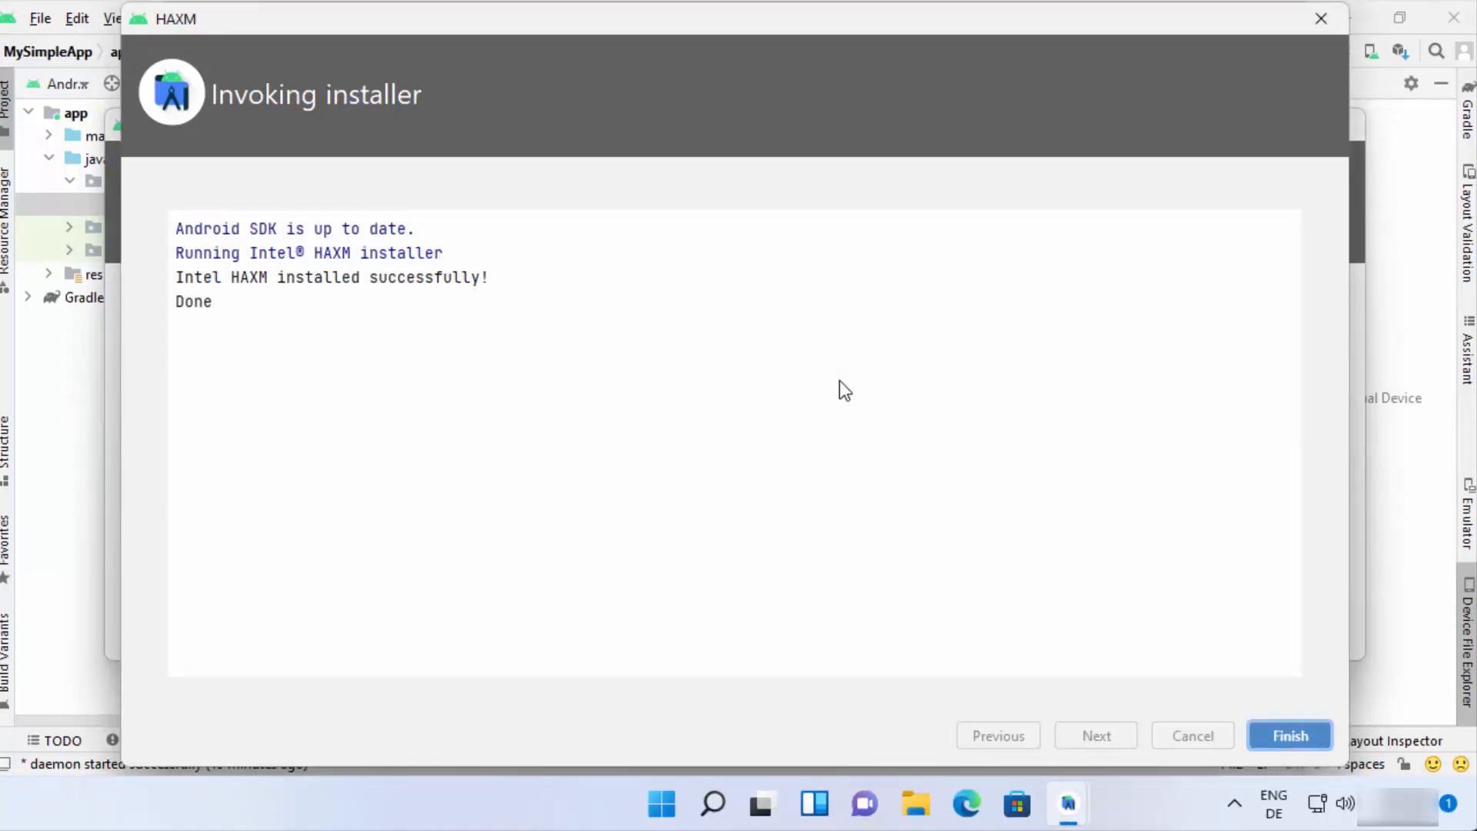
{"action": "left_click", "coordinate": [209, 321]}
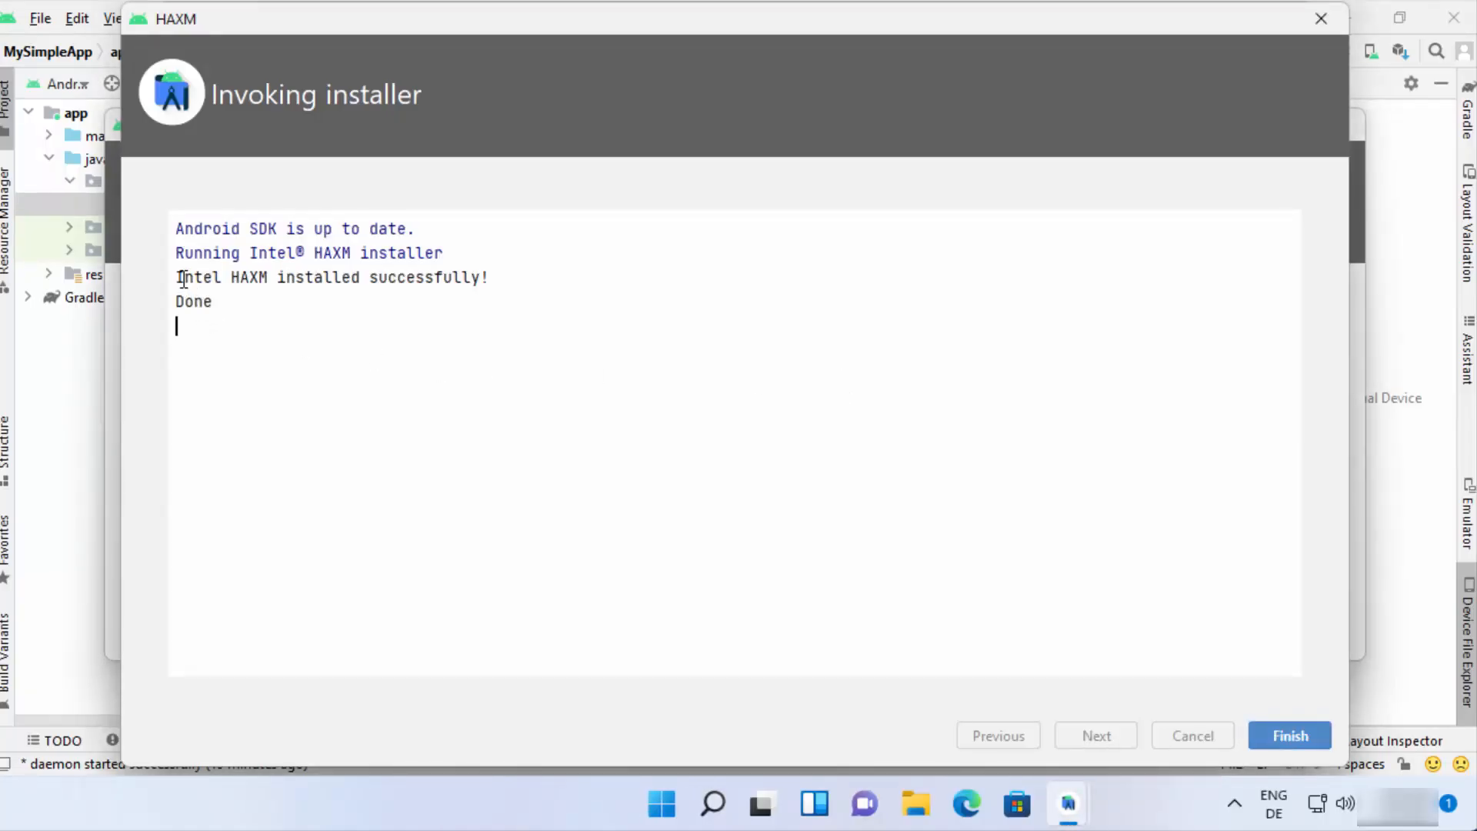
{"action": "left_click_drag", "start_coordinate": [179, 277], "coordinate": [481, 279]}
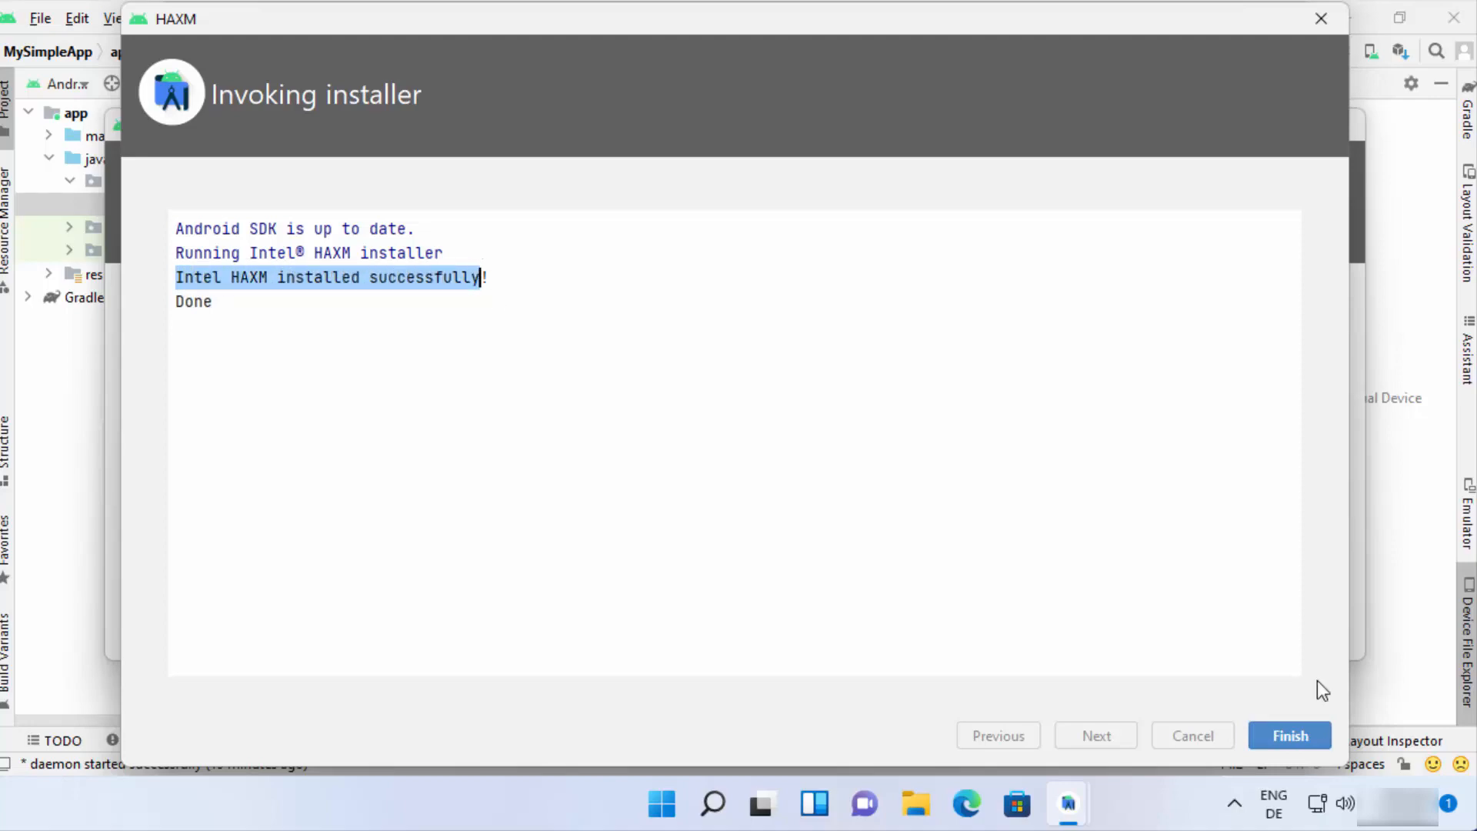
{"action": "left_click", "coordinate": [1310, 736]}
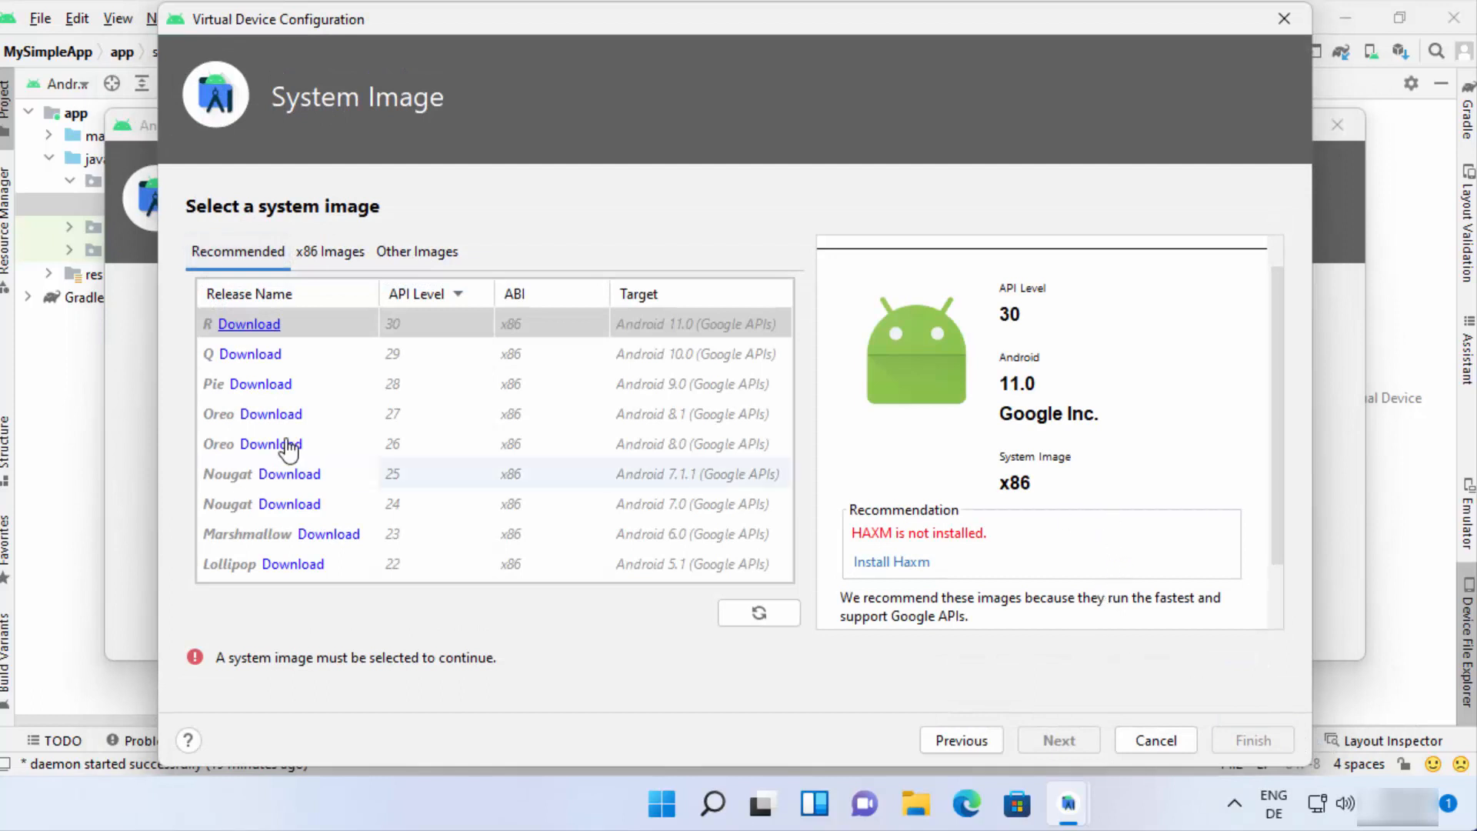
- Download the Pie x86 system image (API level 28, Android 9.0 Google APIs), accepting its license agreement
{"action": "left_click", "coordinate": [319, 354]}
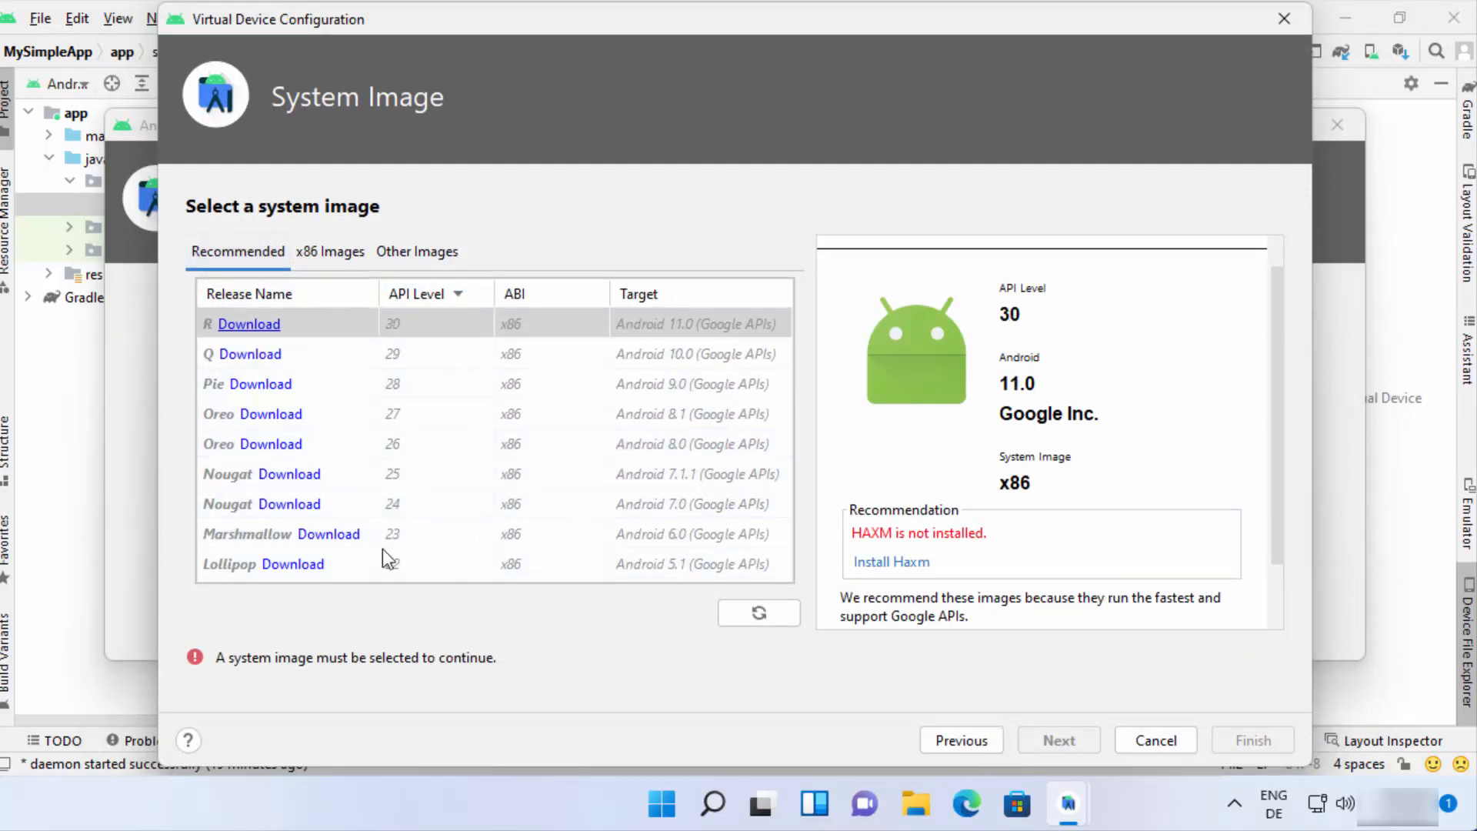
{"action": "left_click", "coordinate": [258, 386]}
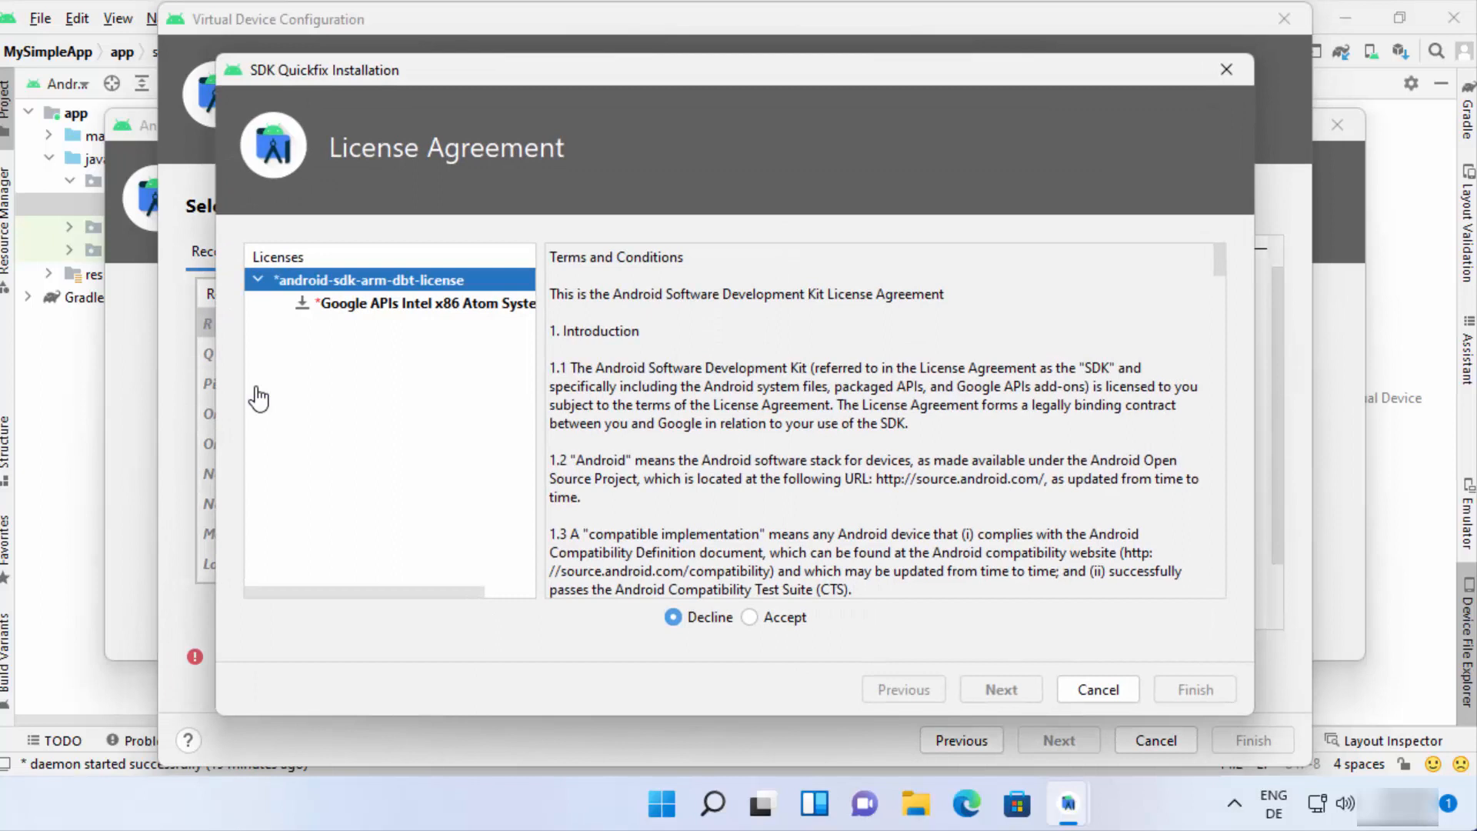
{"action": "left_click", "coordinate": [748, 617]}
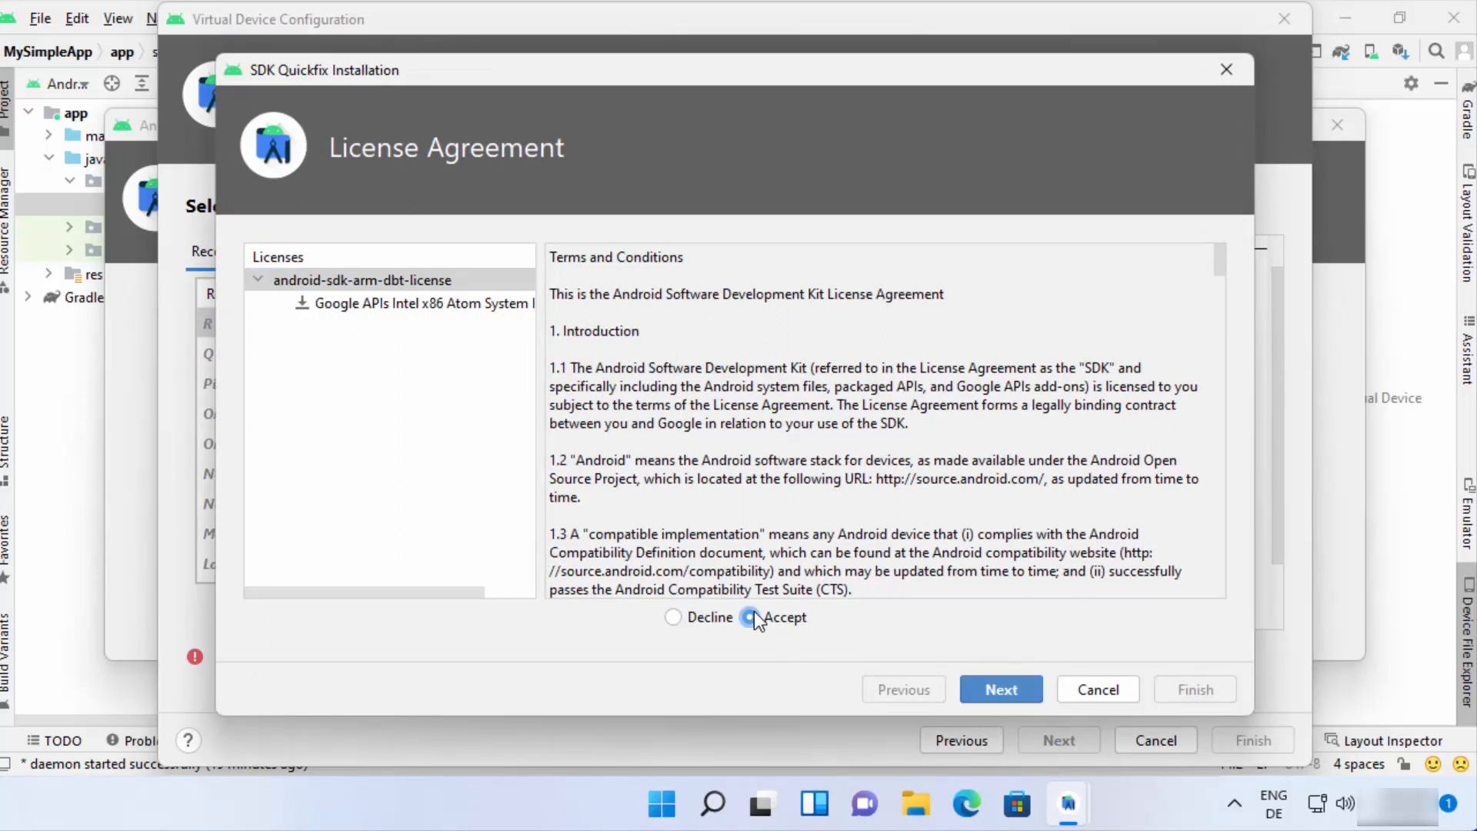
{"action": "left_click", "coordinate": [994, 687]}
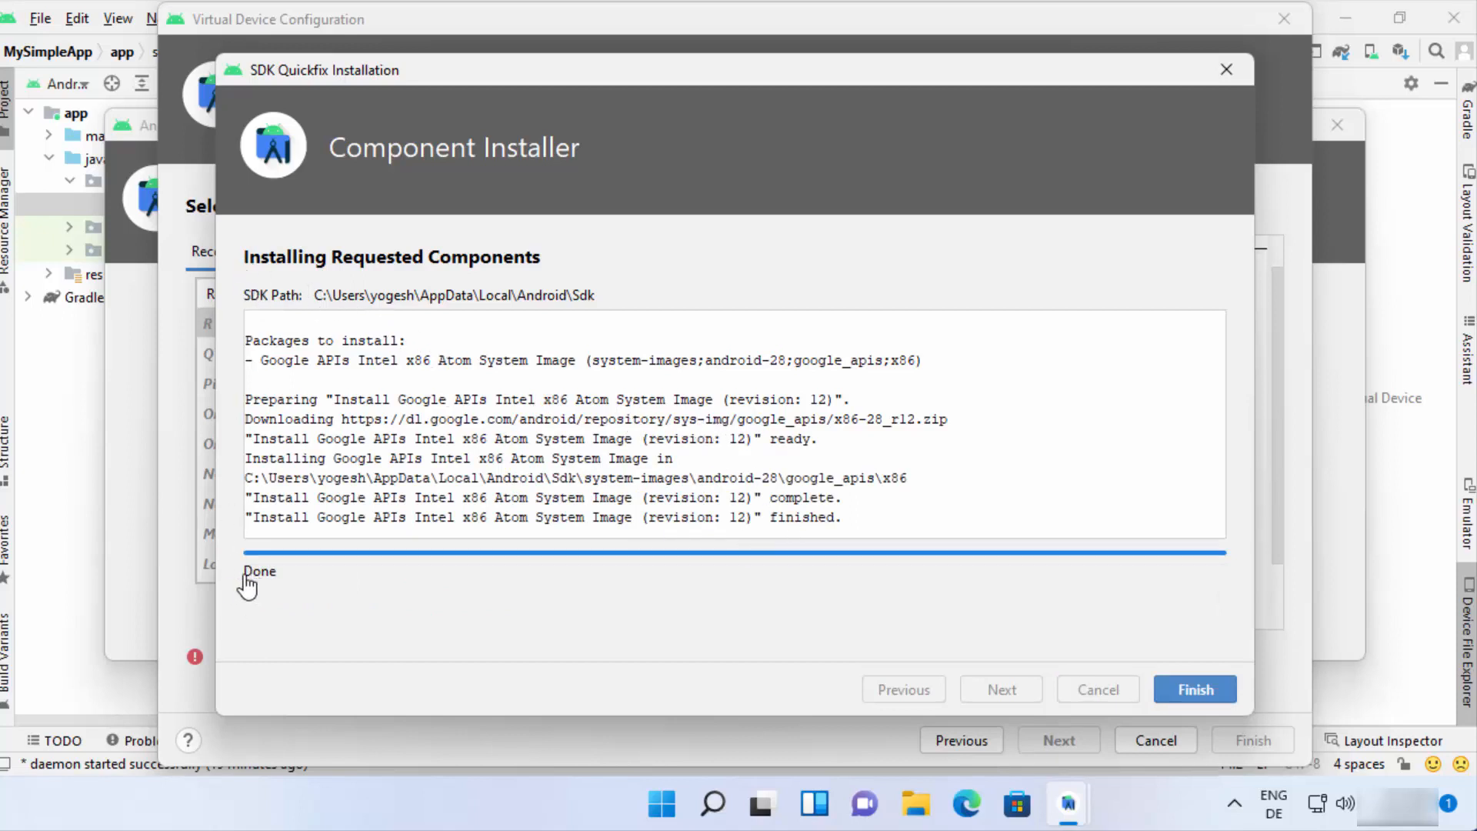
{"action": "left_click", "coordinate": [1206, 692]}
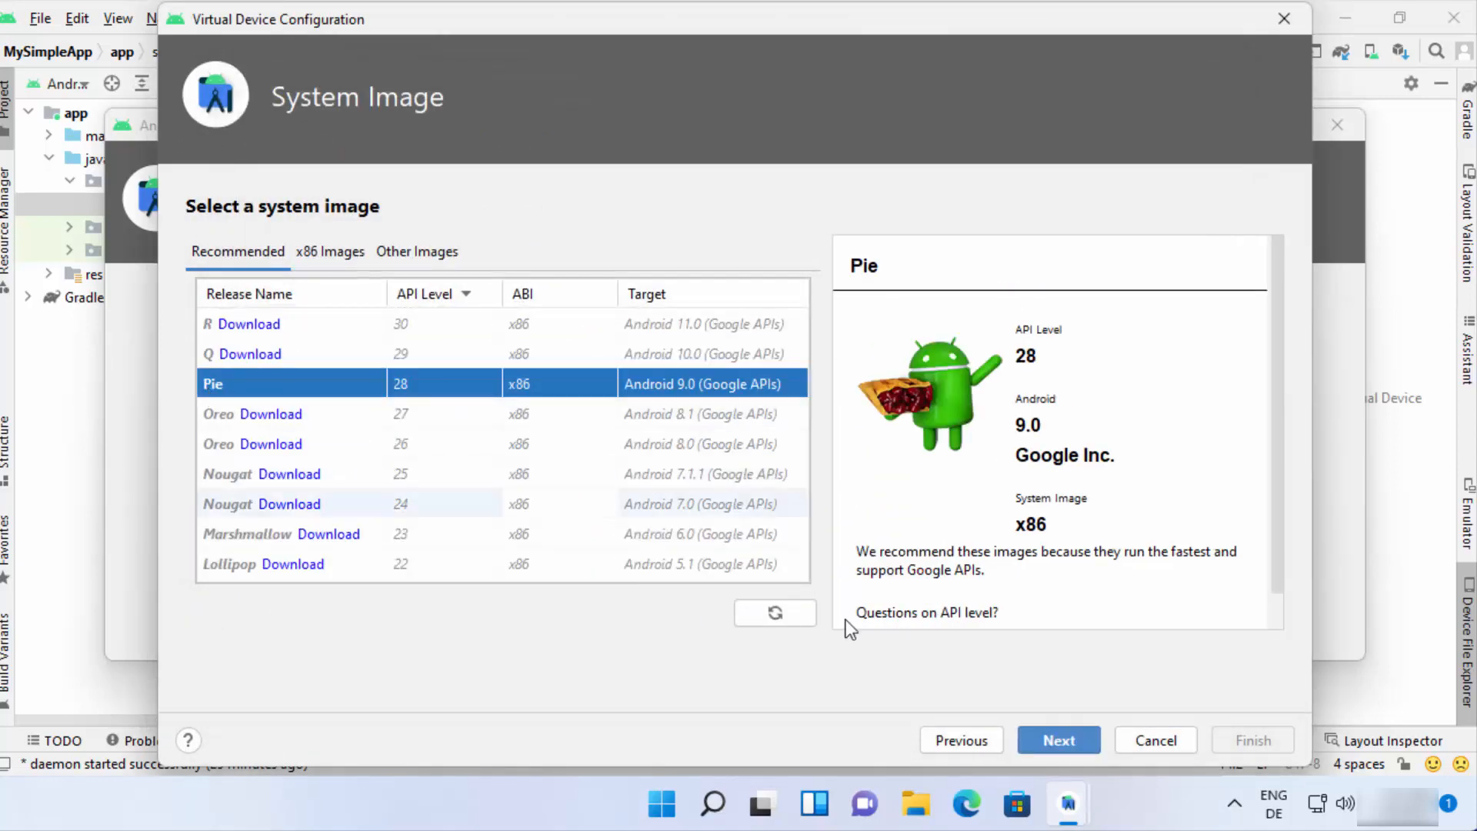
- Create the virtual device from the Pie image with the name Pixel 5 API 28 and portrait orientation, and close the device manager
{"action": "left_click", "coordinate": [1047, 740]}
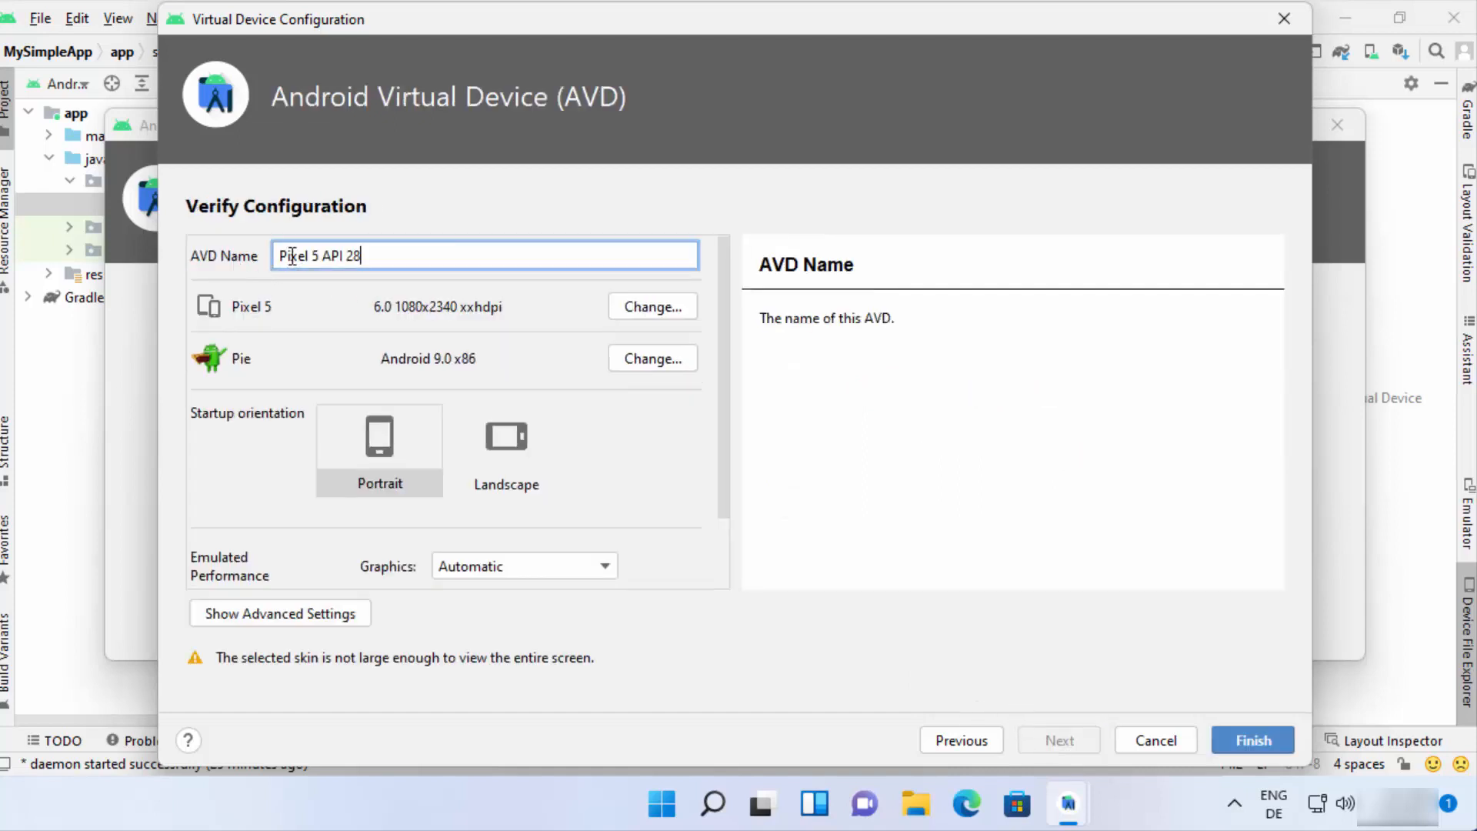
{"action": "left_click_drag", "start_coordinate": [387, 260], "coordinate": [266, 255]}
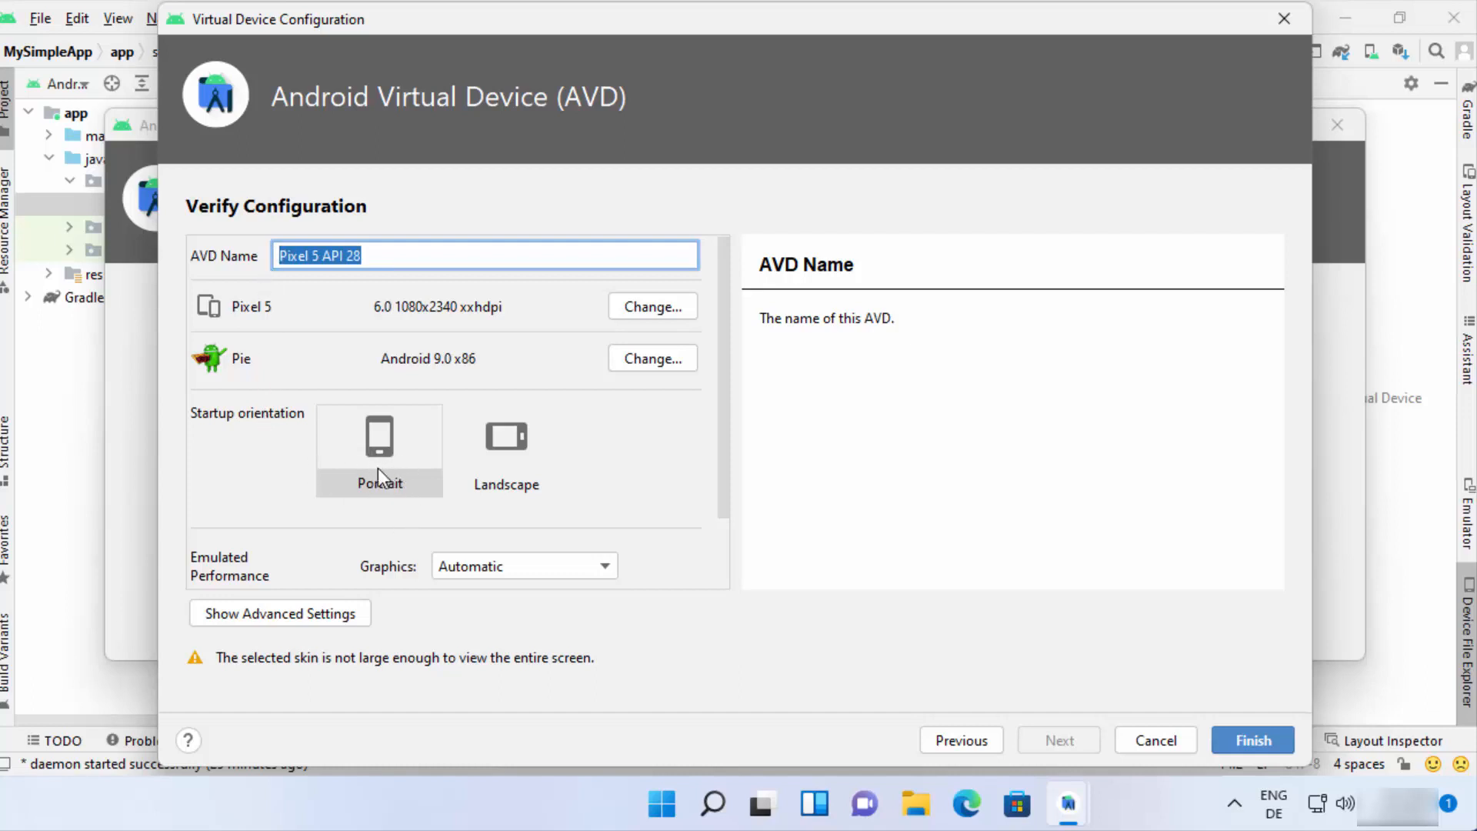
{"action": "left_click", "coordinate": [1245, 740]}
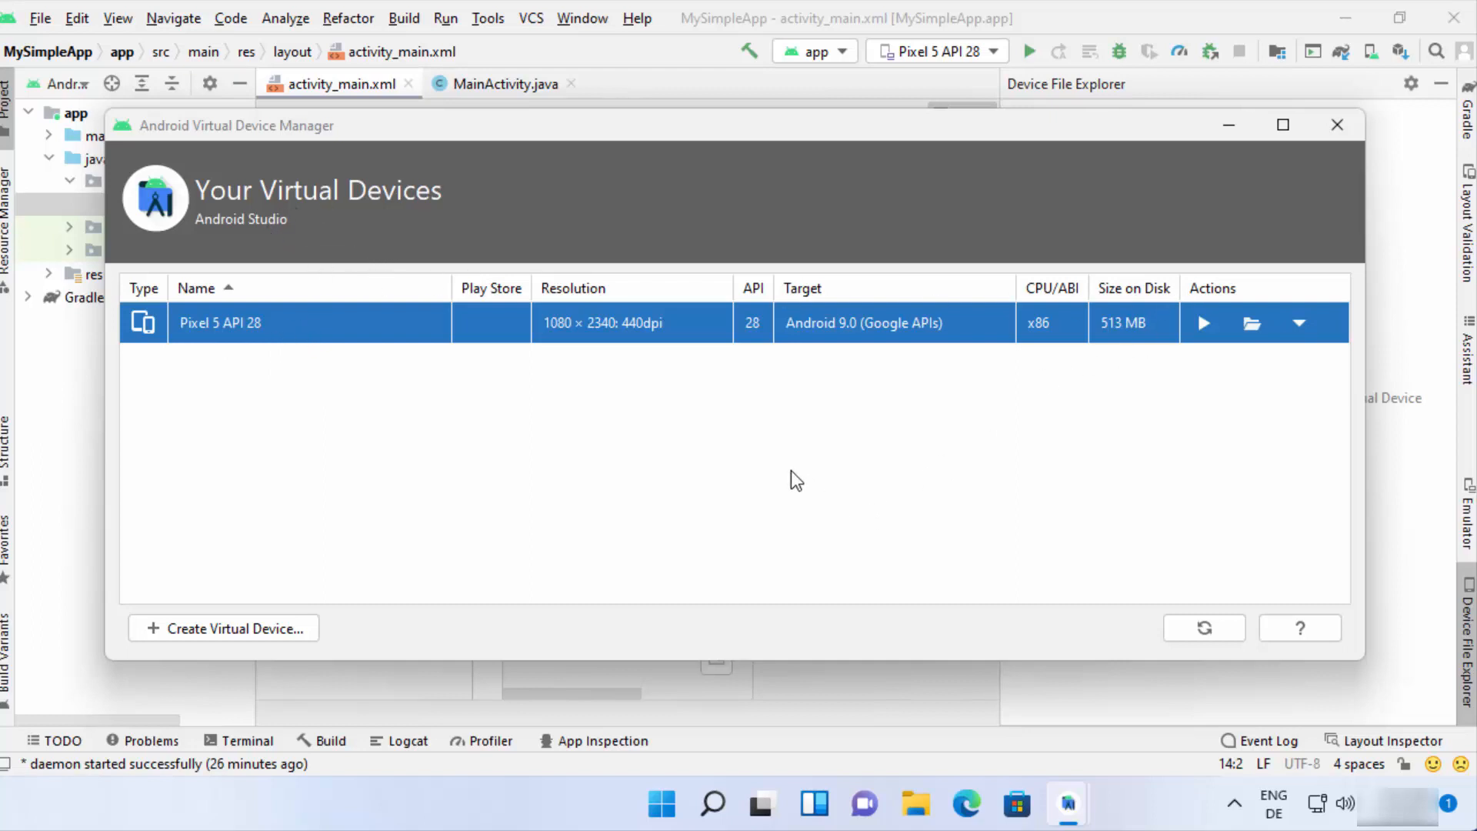
{"action": "left_click", "coordinate": [1339, 135]}
- Choose Pixel 5 API 28 as the run device, run the app, and read the build output about the SDK package licences
{"action": "left_click", "coordinate": [980, 61]}
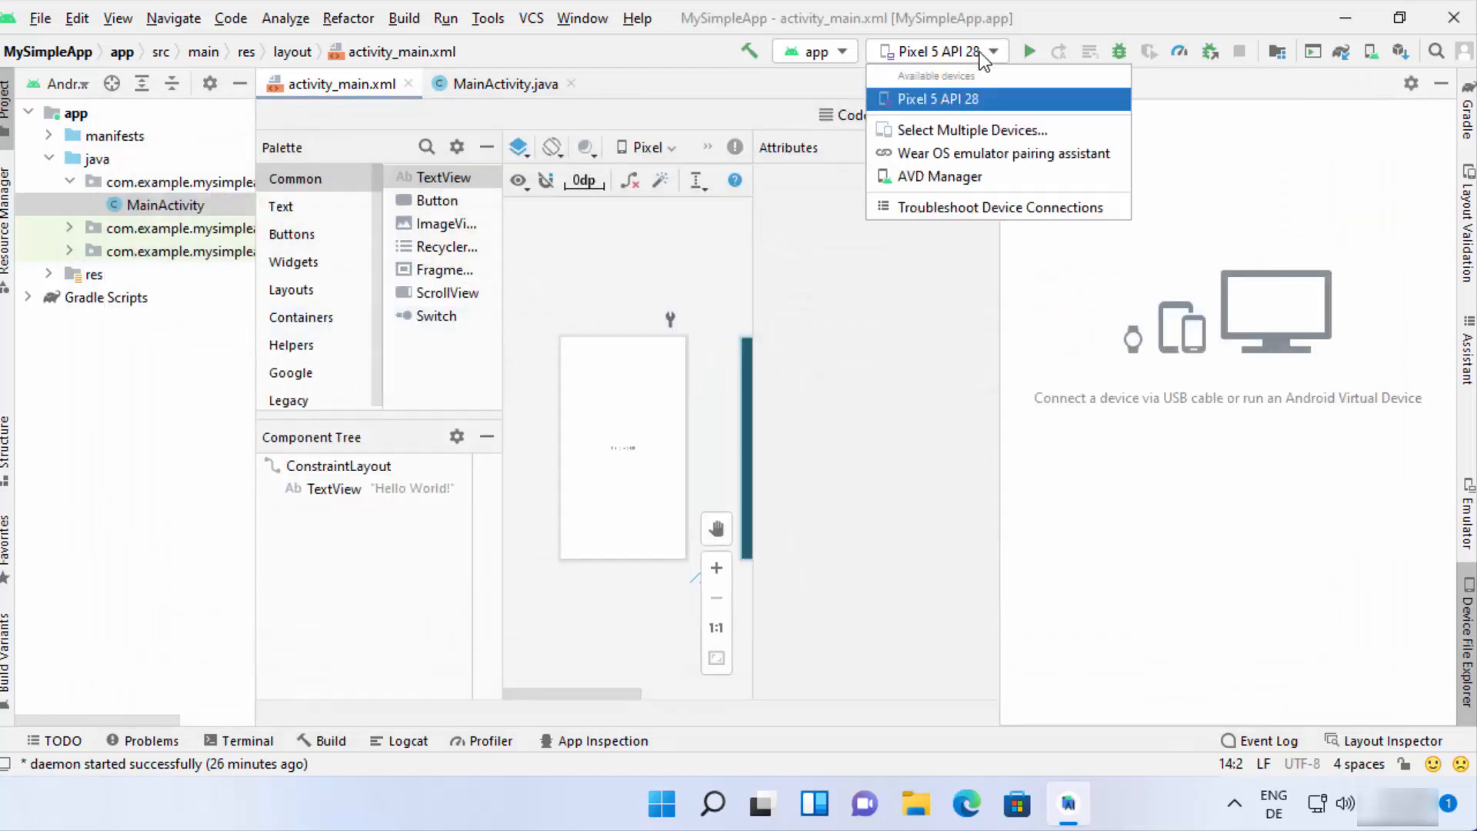
{"action": "left_click", "coordinate": [948, 101]}
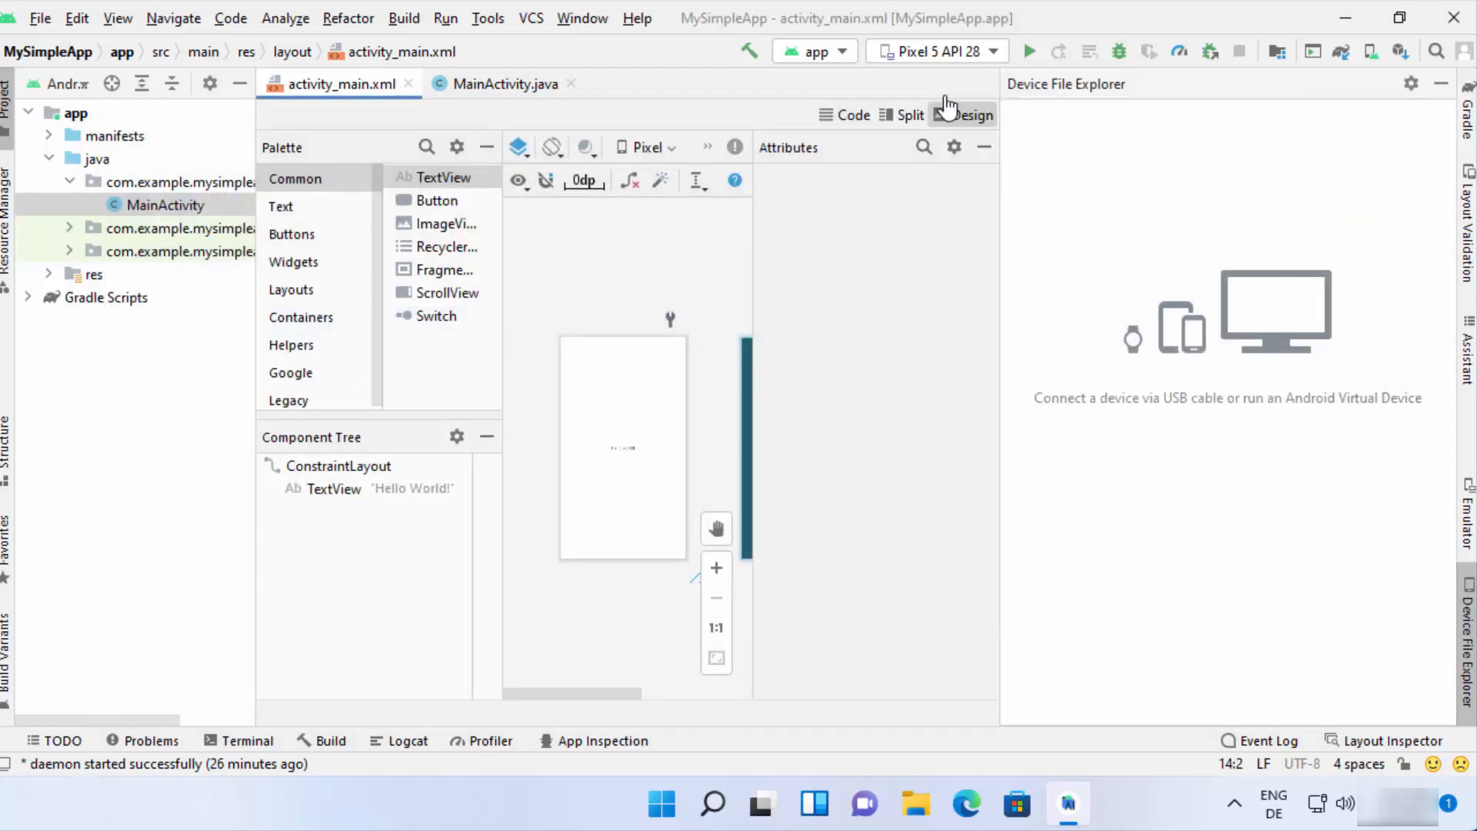
{"action": "left_click", "coordinate": [1029, 52]}
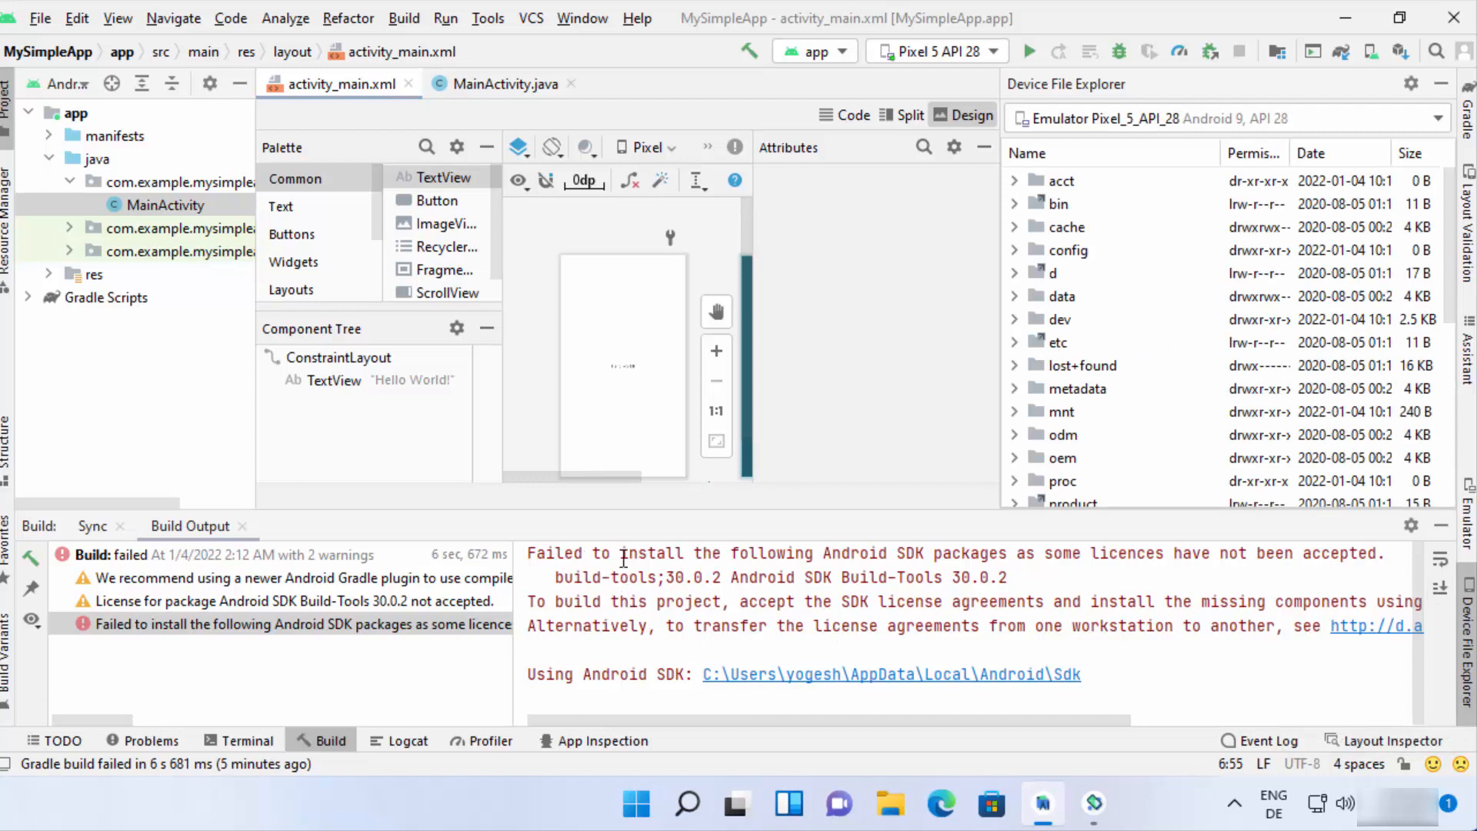
{"action": "left_click_drag", "start_coordinate": [638, 553], "coordinate": [677, 555]}
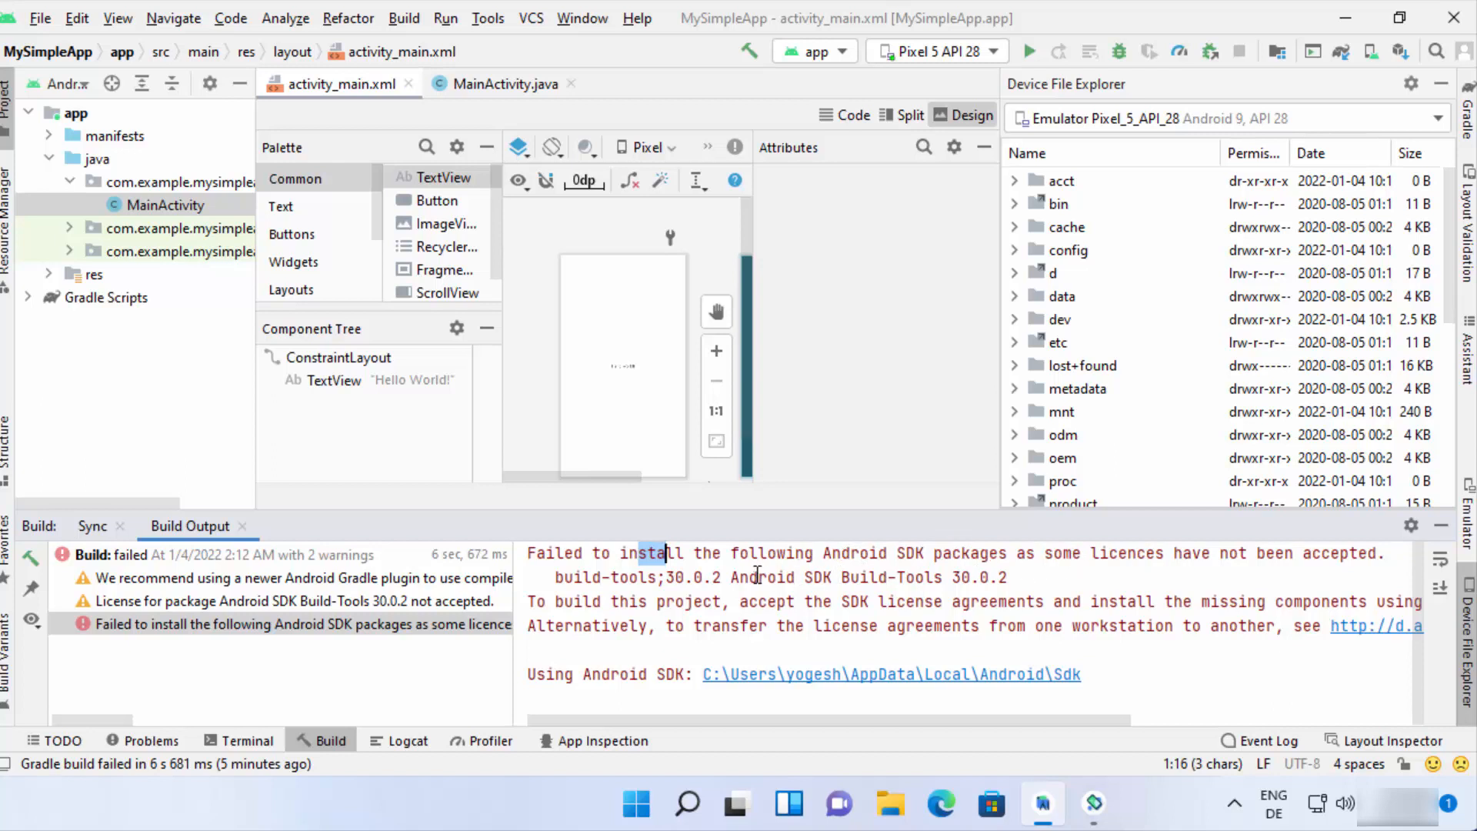
{"action": "left_click", "coordinate": [734, 603]}
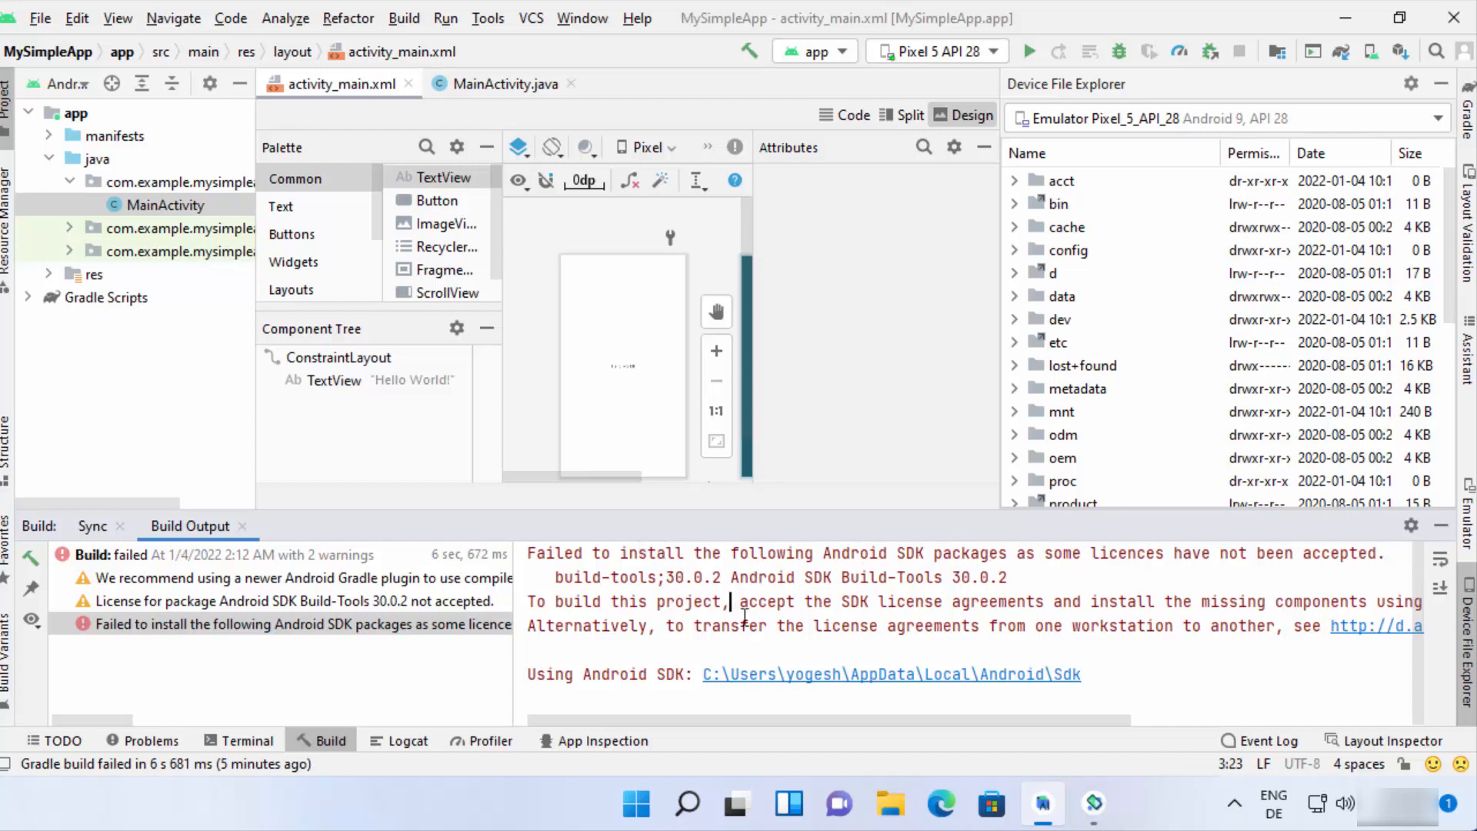
- Install Android SDK Command-line Tools (latest) through the SDK Manager, accepting the android-sdk-license, and close the settings
{"action": "left_click", "coordinate": [485, 18]}
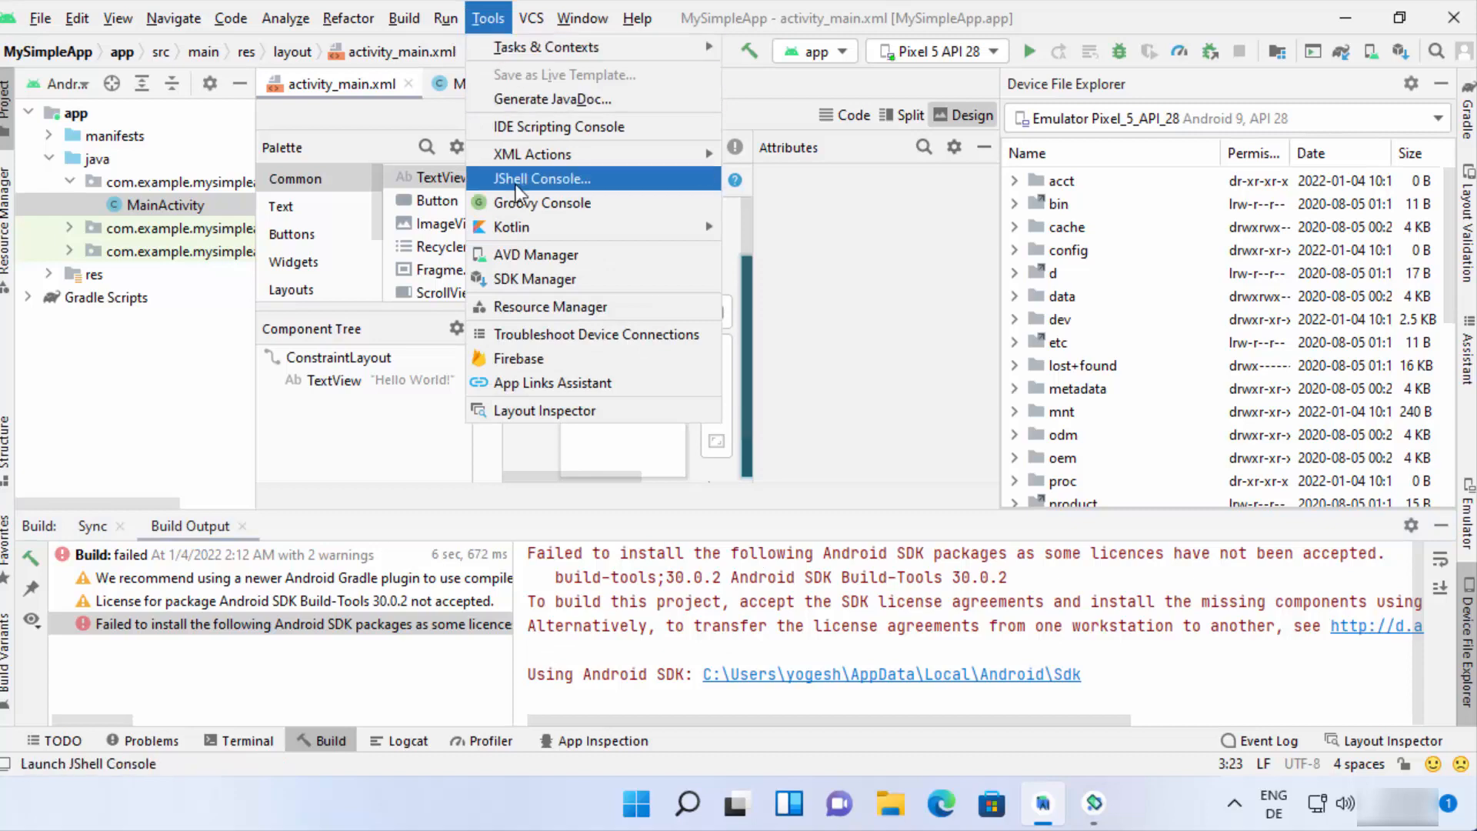
{"action": "left_click", "coordinate": [524, 279]}
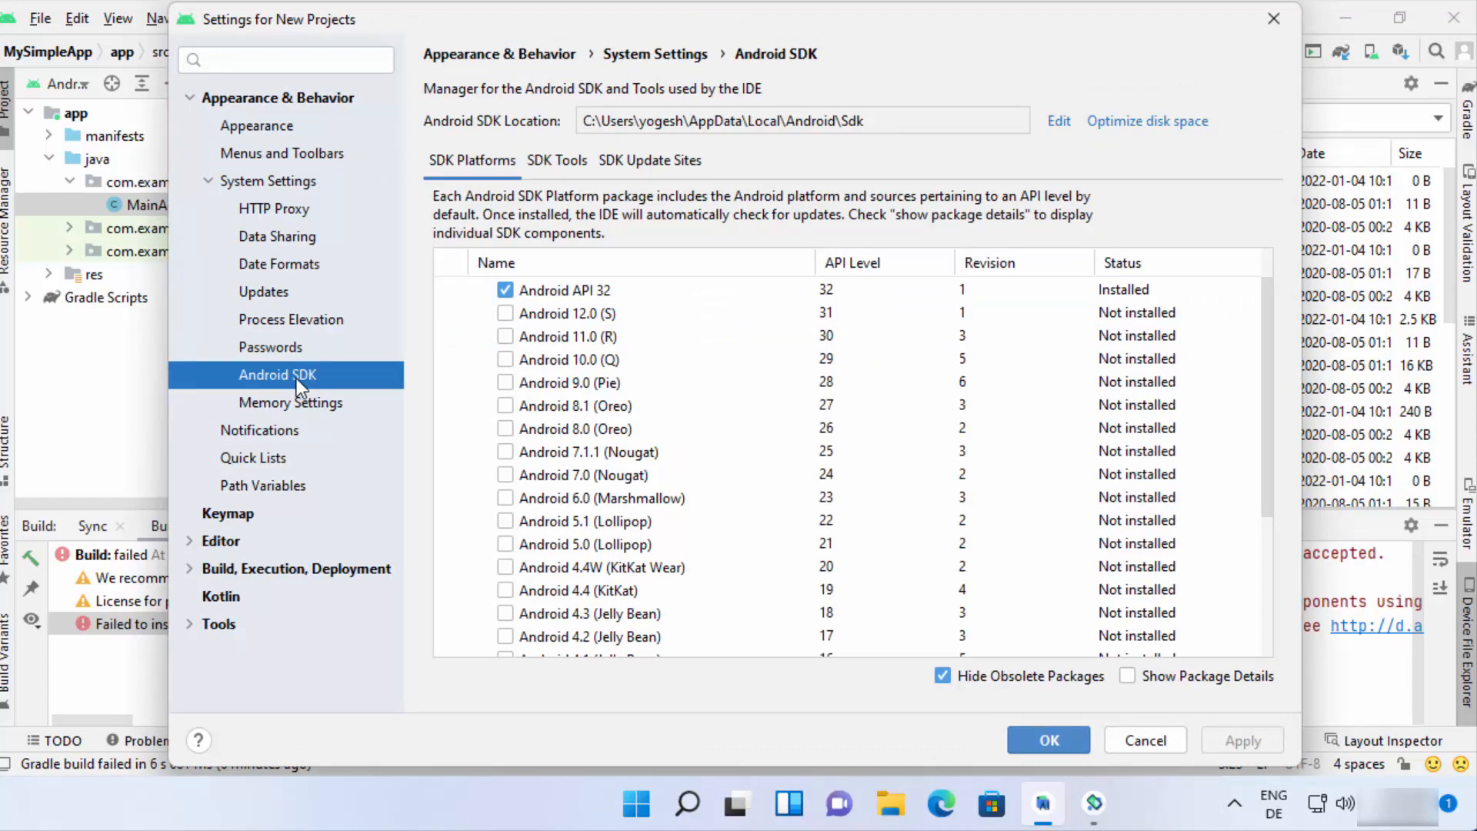
{"action": "left_click", "coordinate": [550, 160]}
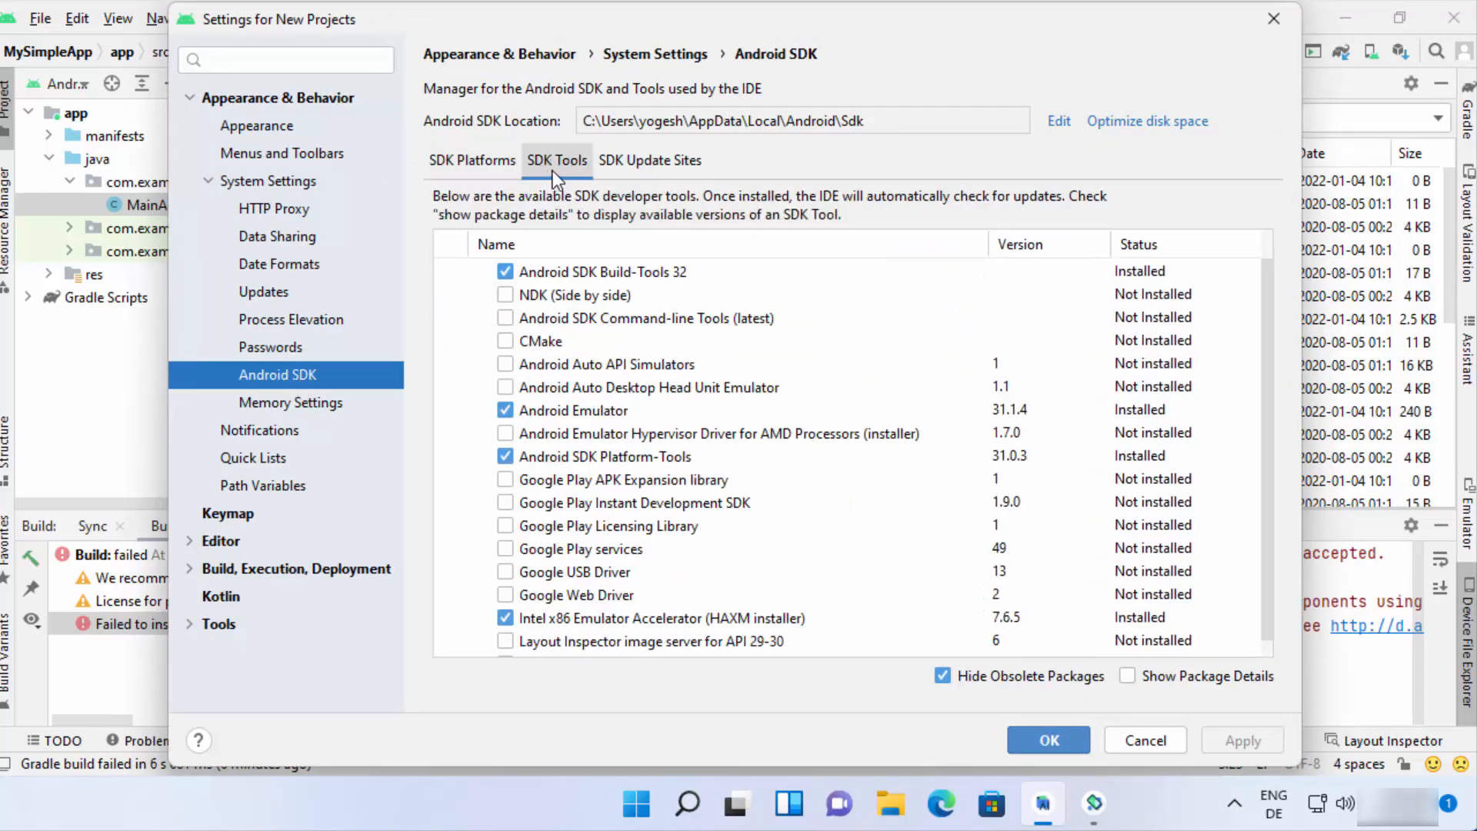
{"action": "left_click", "coordinate": [506, 317]}
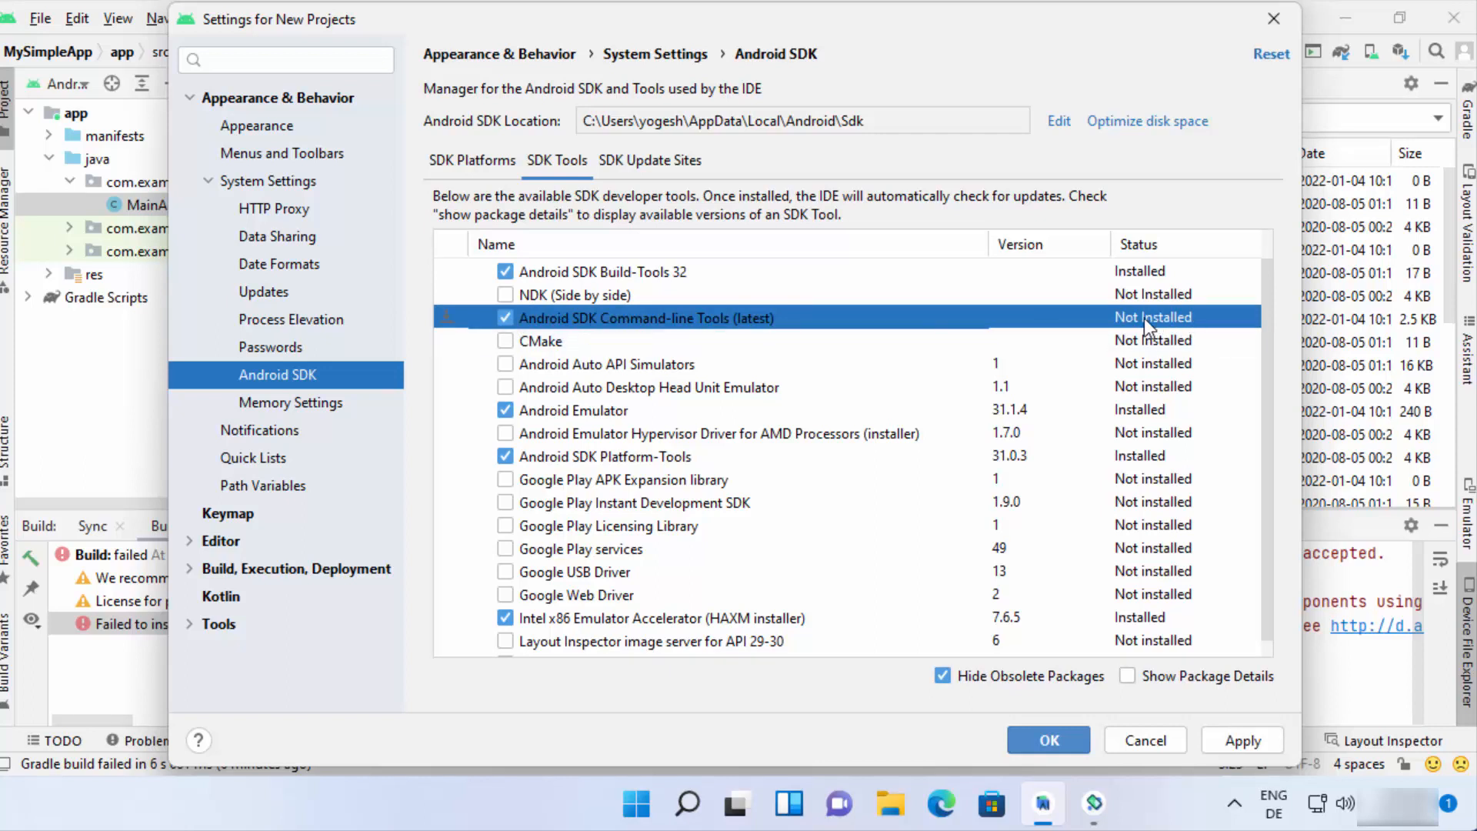
{"action": "left_click", "coordinate": [1244, 741]}
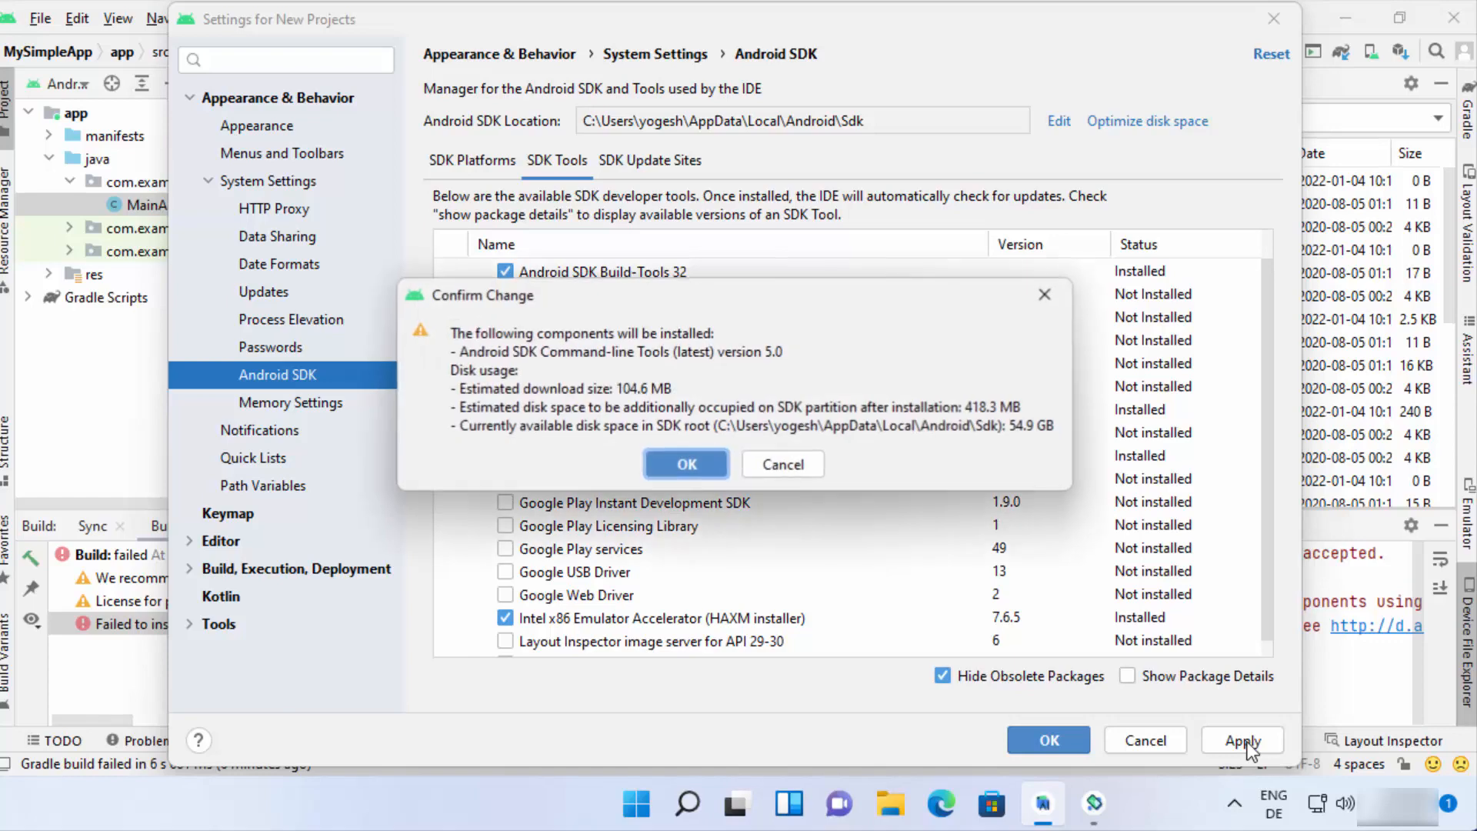
{"action": "left_click", "coordinate": [704, 457]}
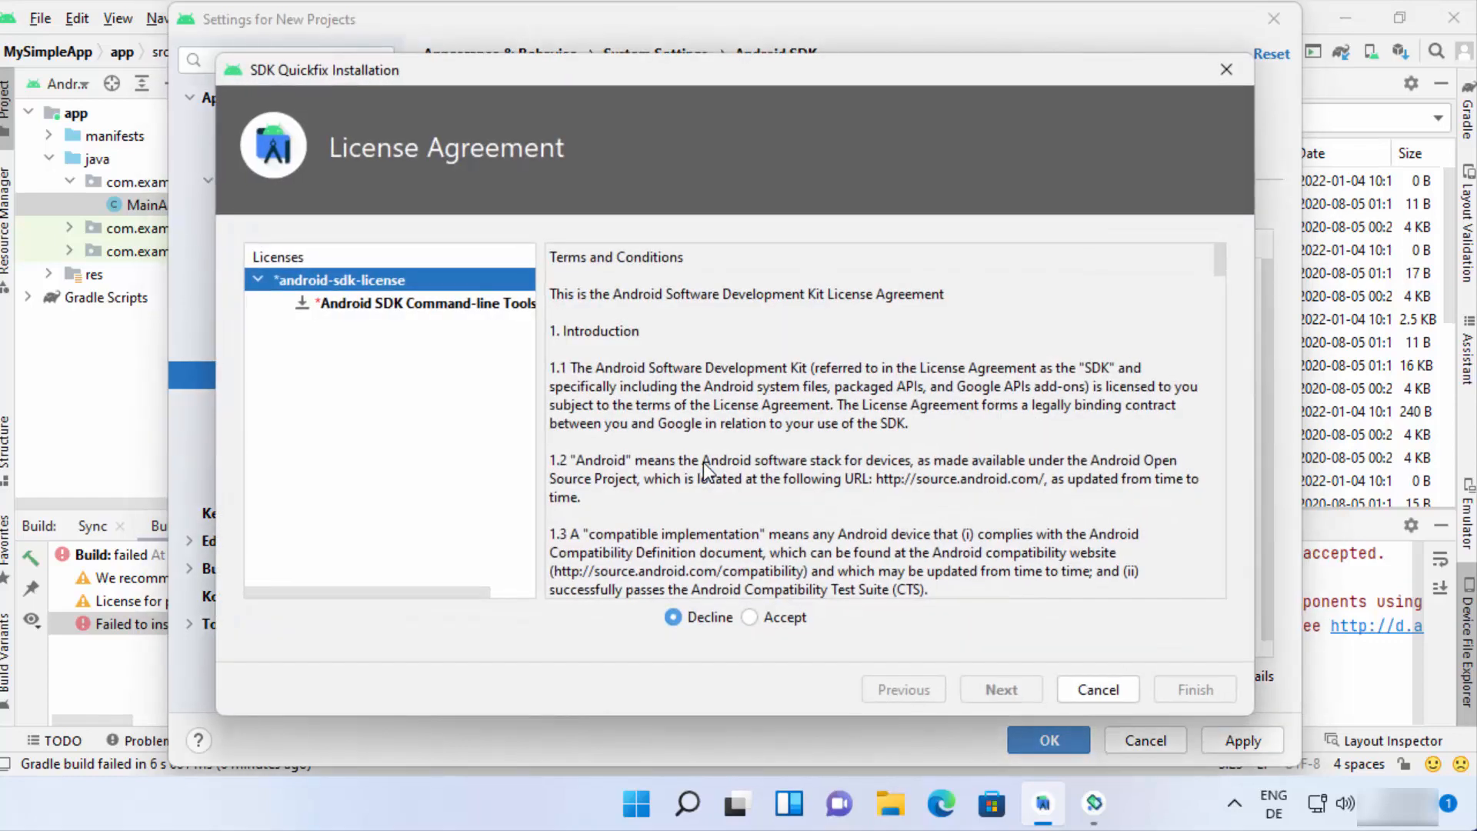
{"action": "left_click", "coordinate": [751, 617]}
{"action": "left_click", "coordinate": [991, 690]}
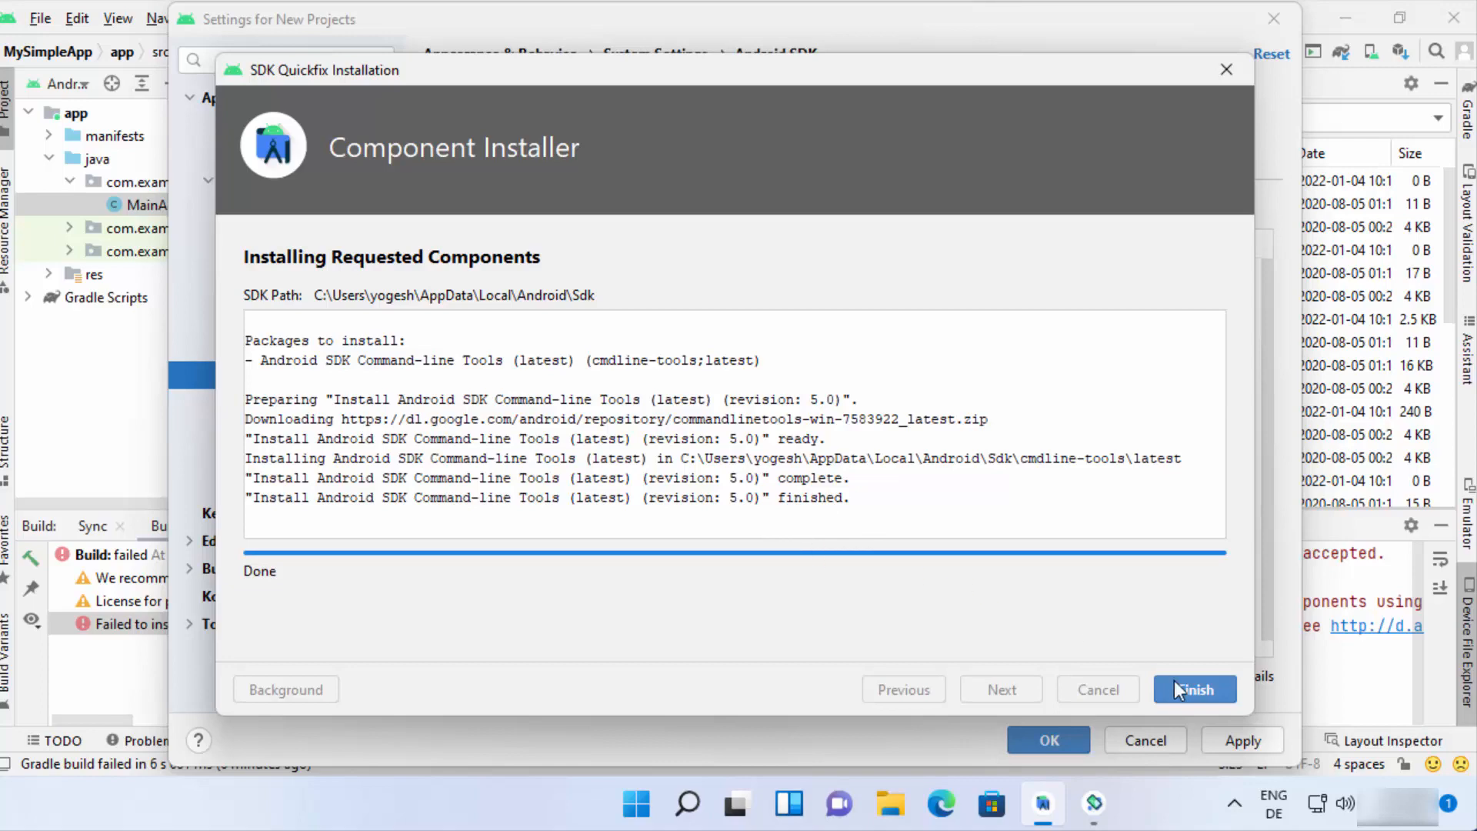
{"action": "left_click", "coordinate": [1180, 691]}
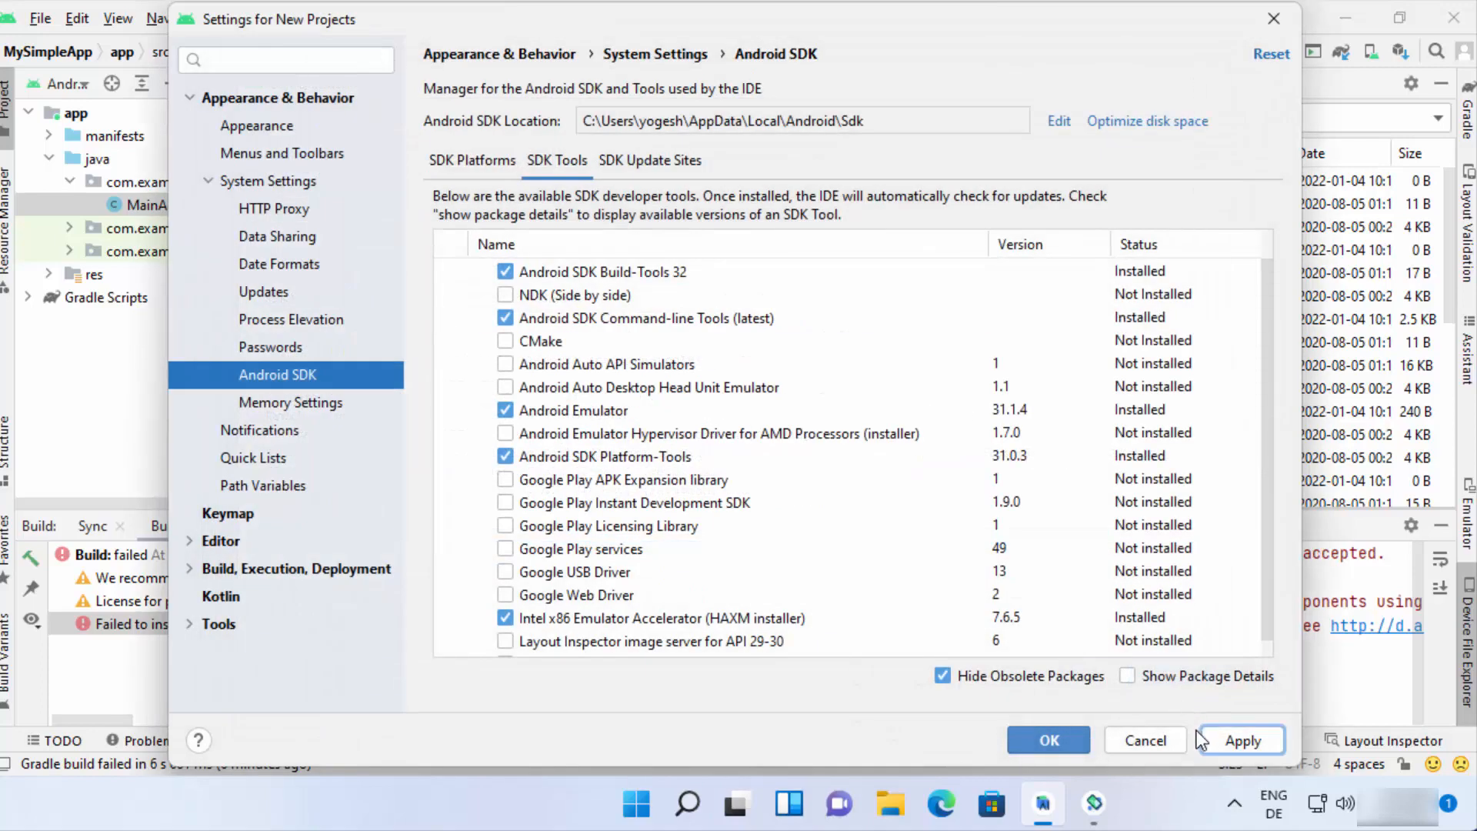
{"action": "left_click", "coordinate": [1070, 739]}
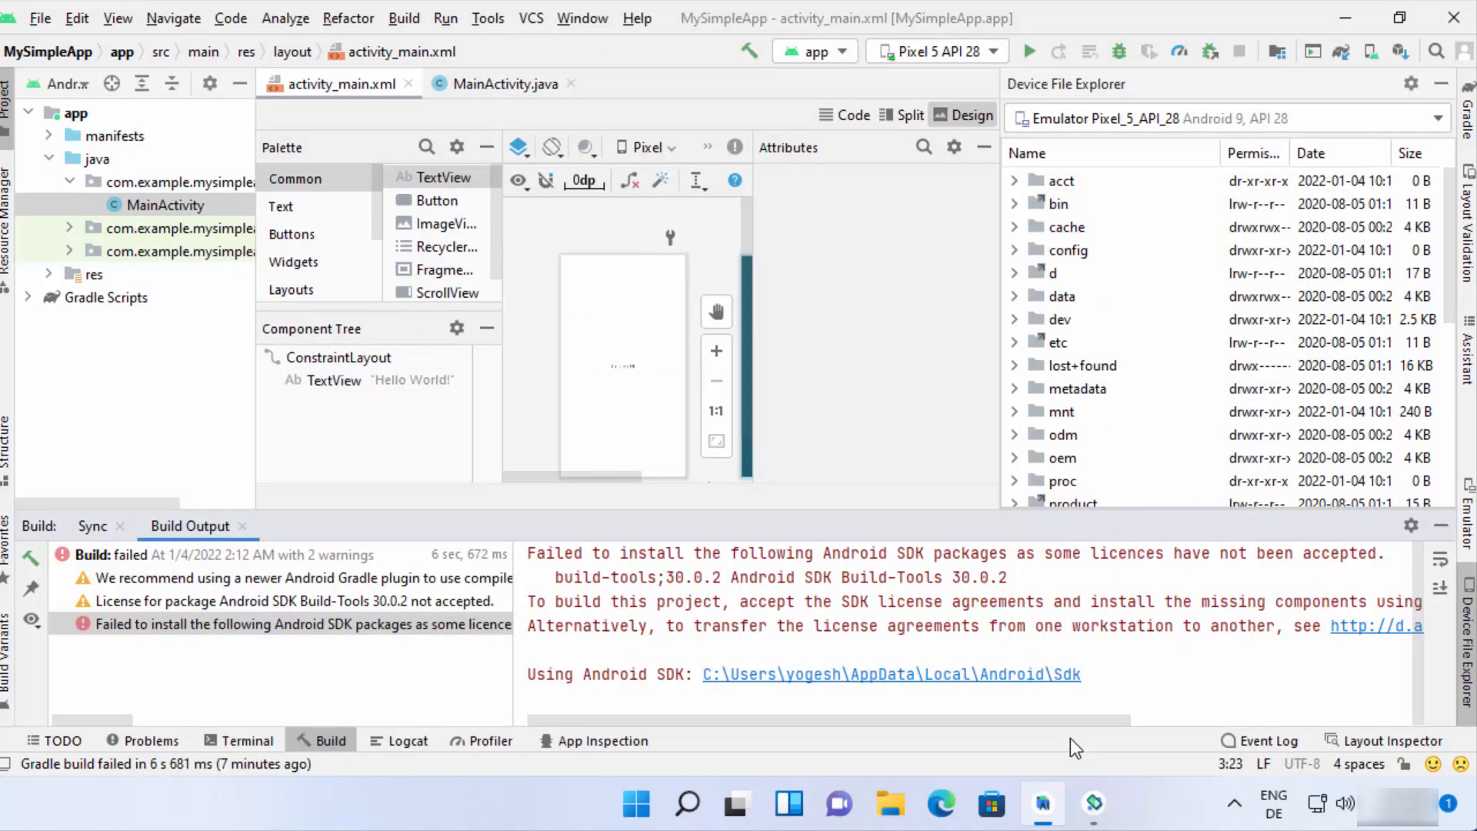
- Run the app again on Pixel 5 API 28 and move the emulator window over the Device File Explorer
{"action": "left_click", "coordinate": [1029, 52]}
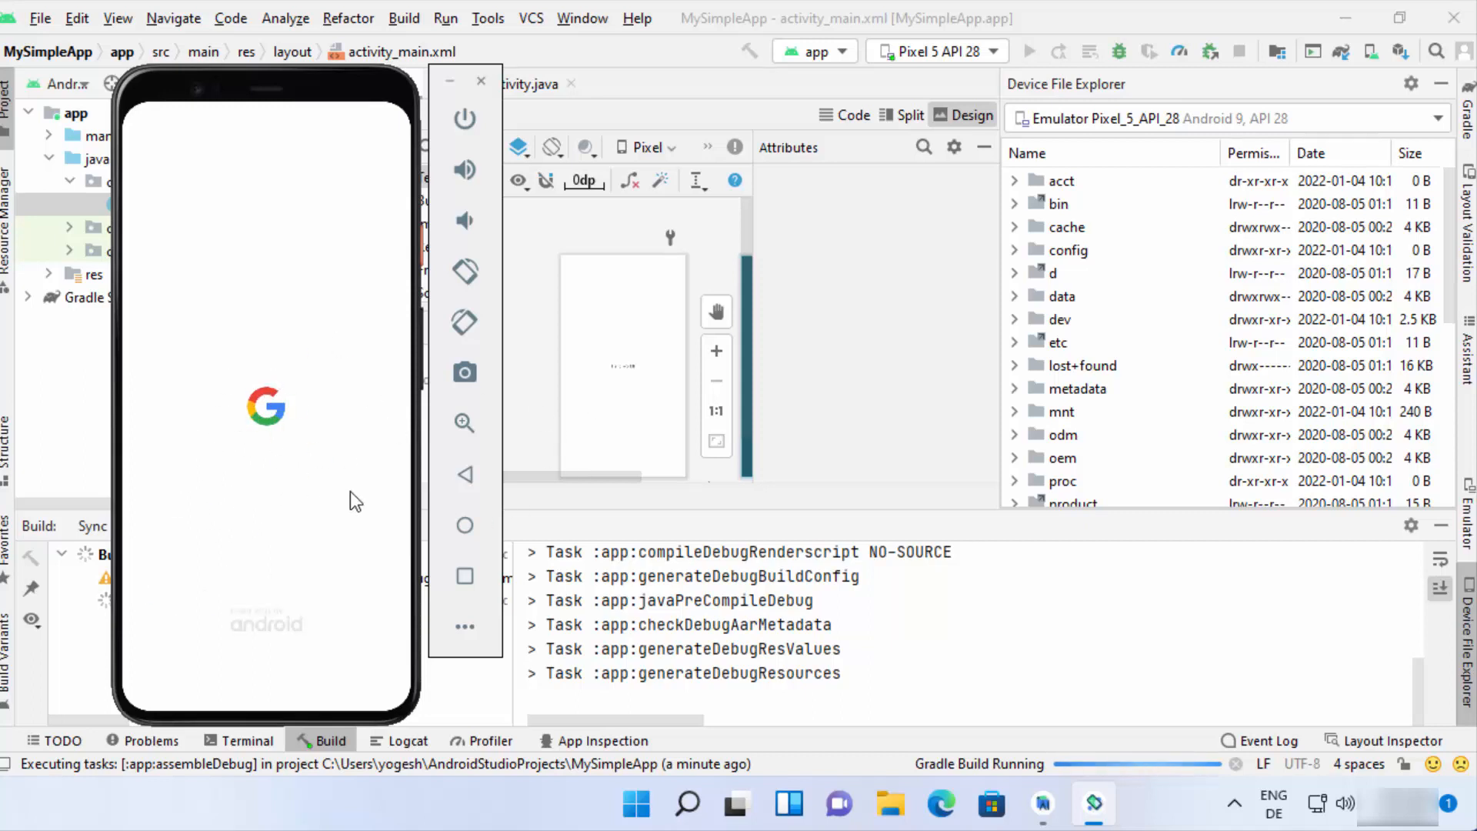
{"action": "left_click_drag", "start_coordinate": [281, 96], "coordinate": [1212, 107]}
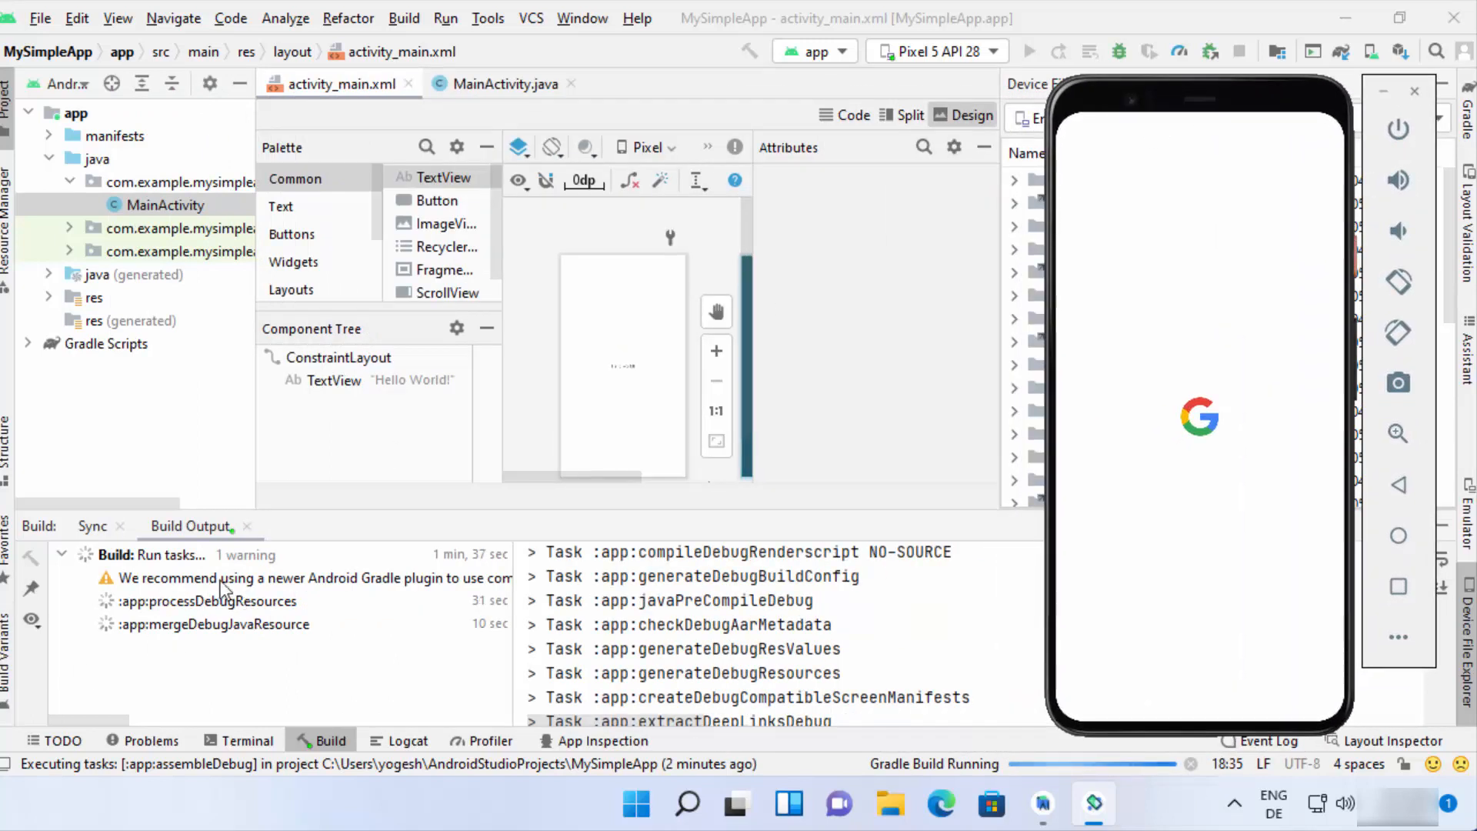